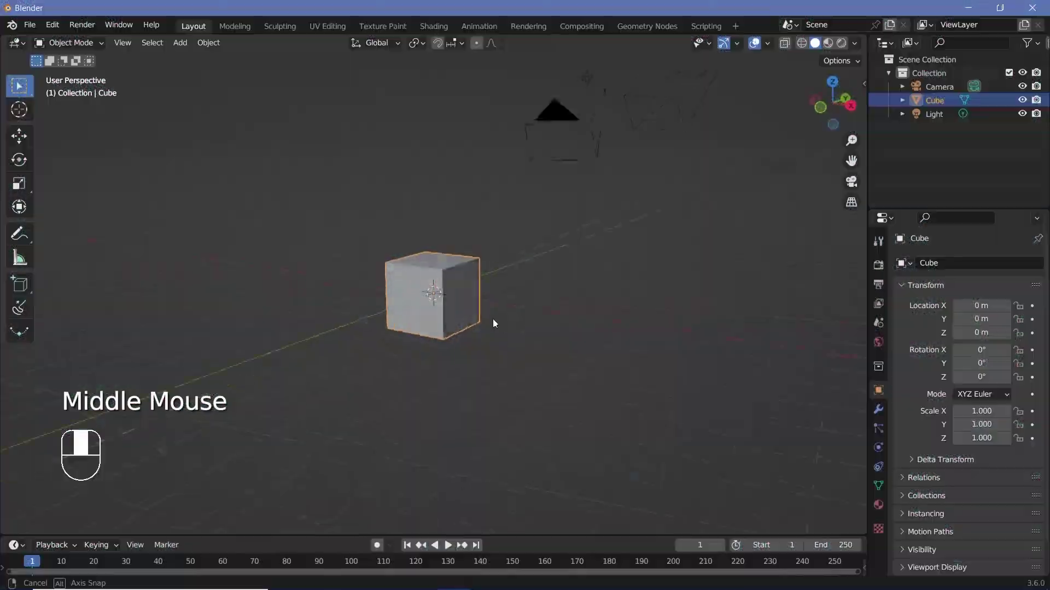
# Step: Delete the default cube and add a plane in its place
pyautogui.moveTo(493, 319); pyautogui.dragTo(471, 297, button='middle')
pyautogui.press('x')
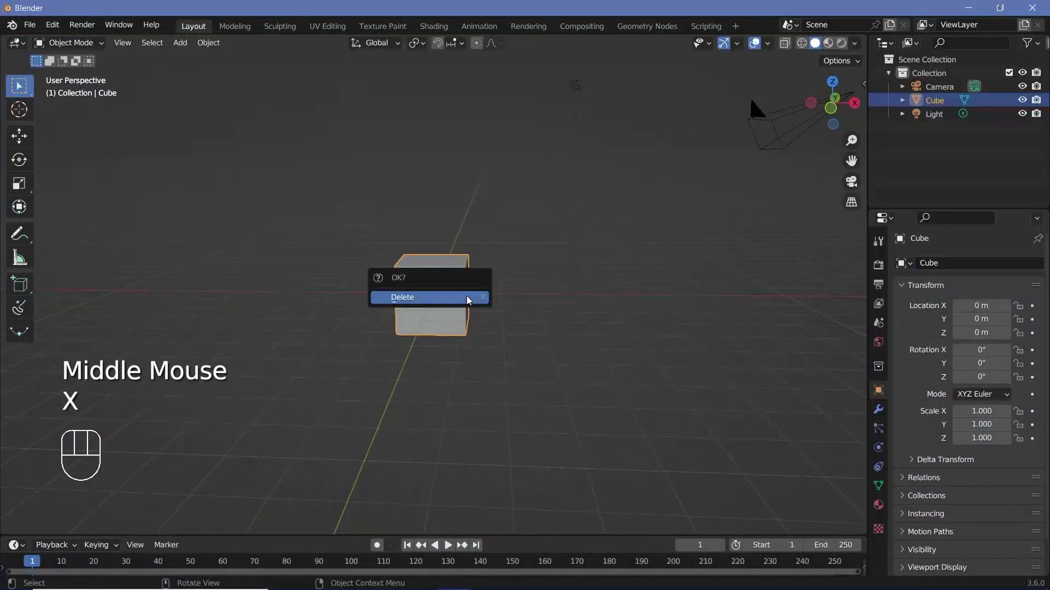
pyautogui.click(466, 298)
pyautogui.hotkey('shift', 'a')
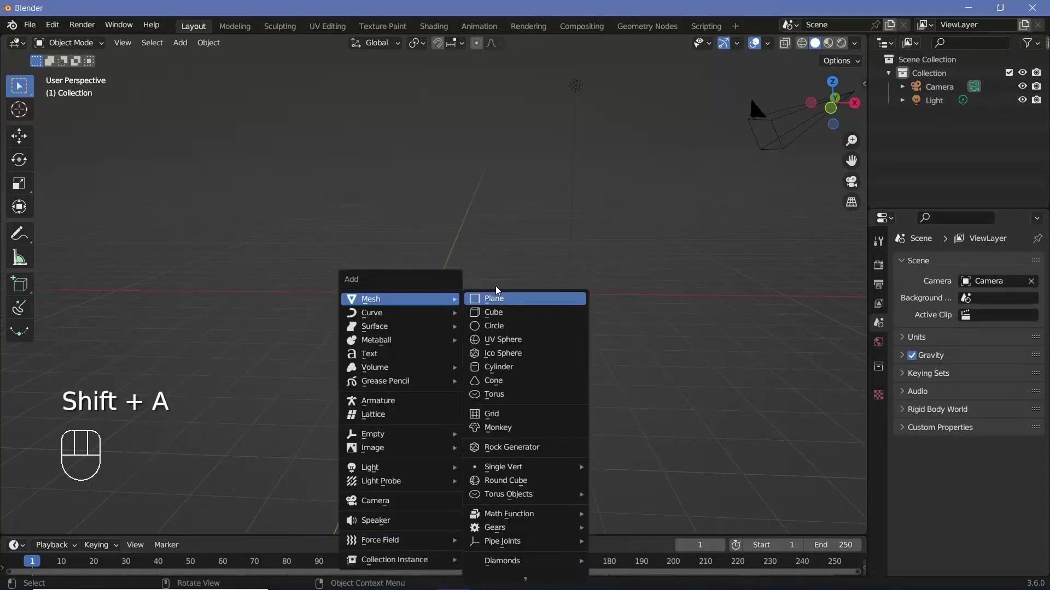
pyautogui.click(494, 299)
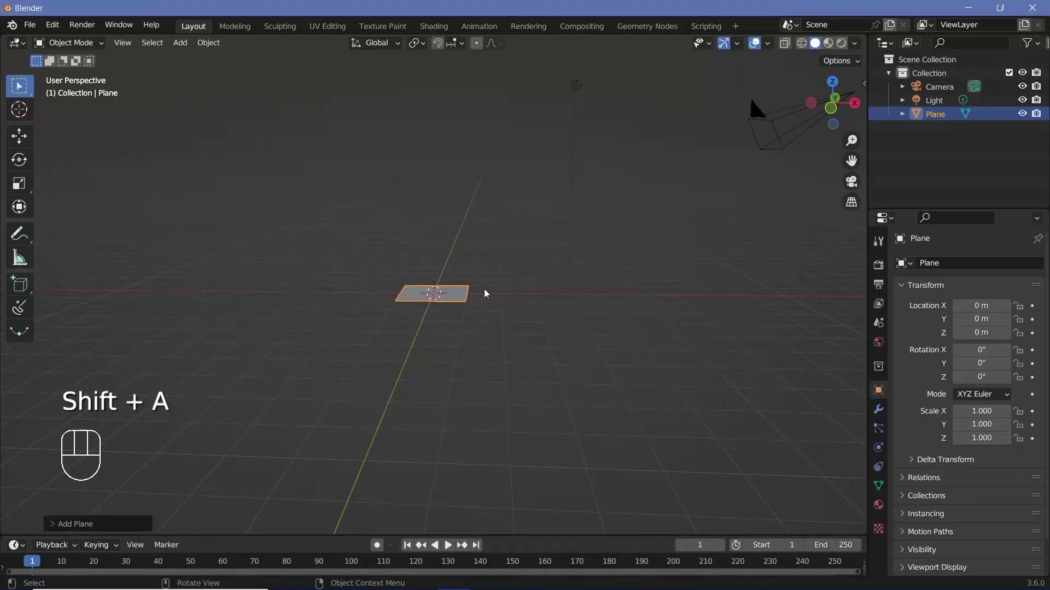
# Step: Stand the plane upright by rotating it 90° about the X axis
pyautogui.moveTo(484, 290); pyautogui.dragTo(494, 294, button='middle')
pyautogui.press('r')
pyautogui.press('x')
pyautogui.press('9')
pyautogui.press('0')
pyautogui.press('Return')
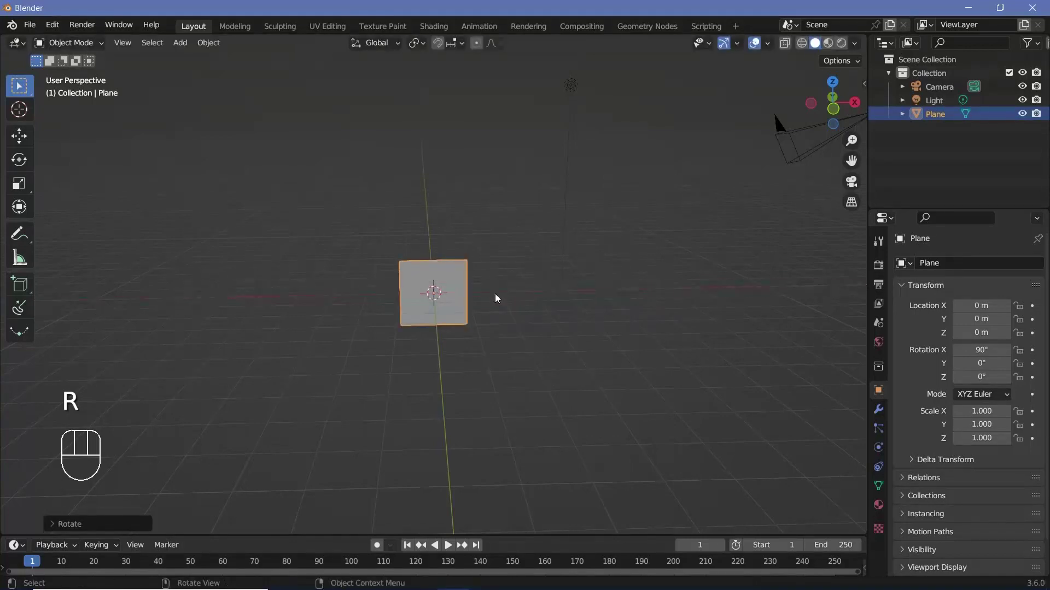
# Step: Scale the plane up by a factor of 10
pyautogui.press('s')
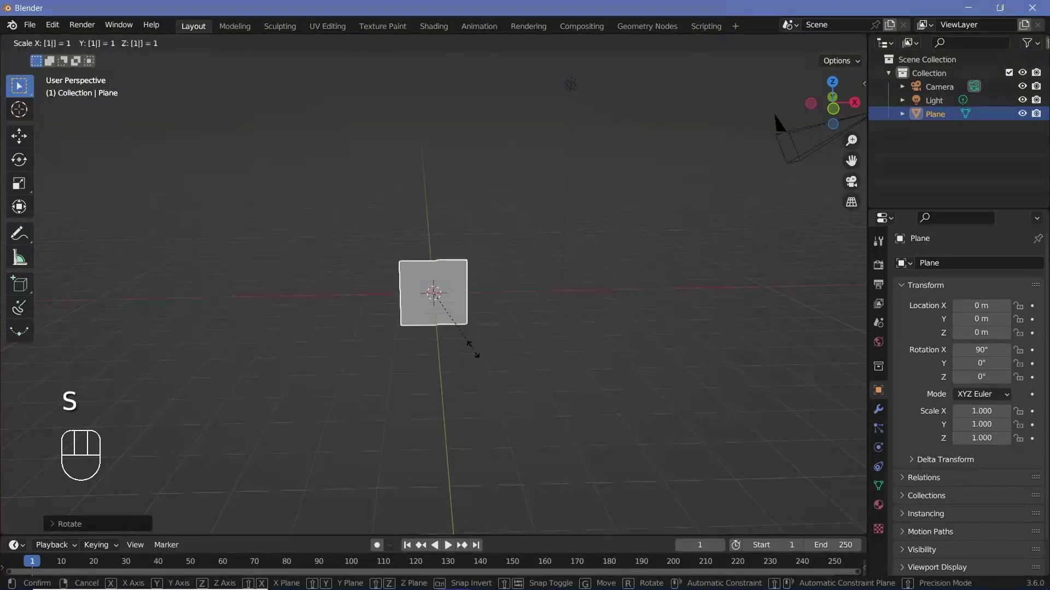
pyautogui.press('1')
pyautogui.press('0')
pyautogui.click(474, 350)
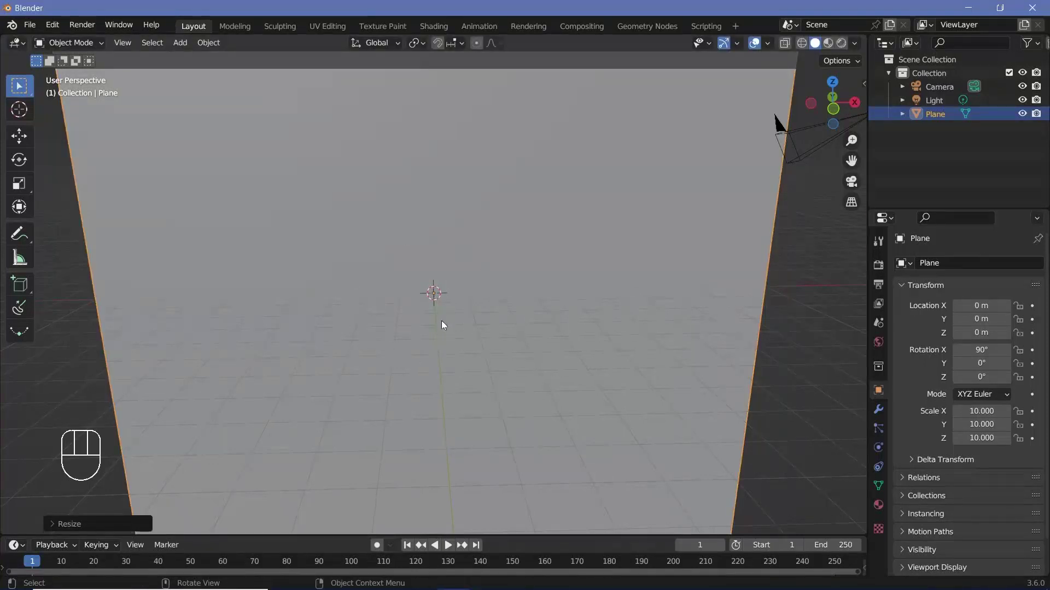
pyautogui.moveTo(441, 320); pyautogui.dragTo(521, 297, button='middle')
pyautogui.scroll(1, 391, 249)
pyautogui.scroll(-1, 536, 247)
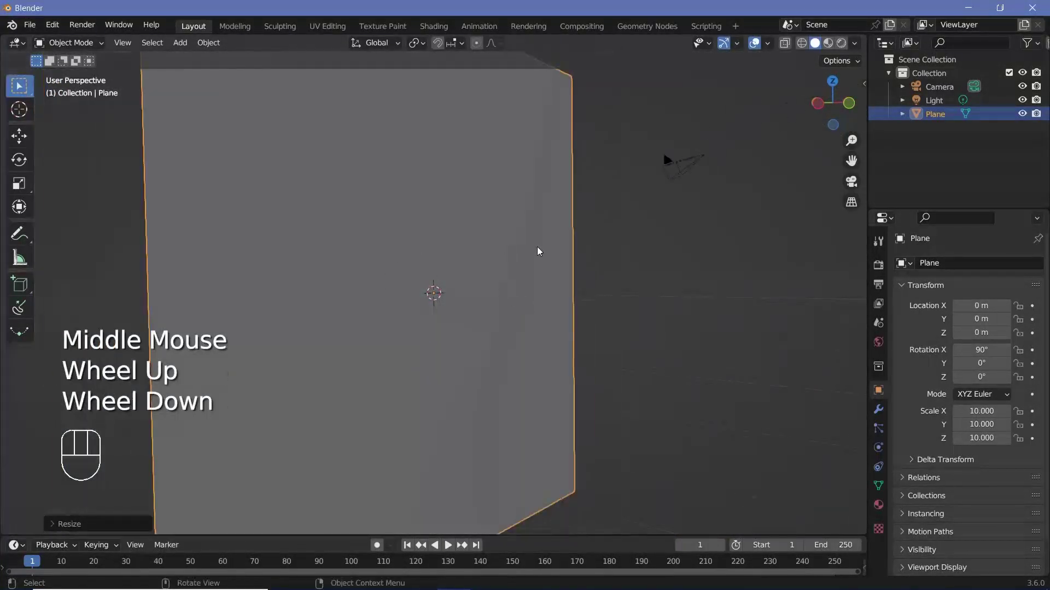
pyautogui.moveTo(536, 248); pyautogui.dragTo(471, 268, button='middle')
pyautogui.scroll(1, 457, 304)
# Step: Add a text object and rotate it 90° about X to stand upright
pyautogui.hotkey('shift', 'a')
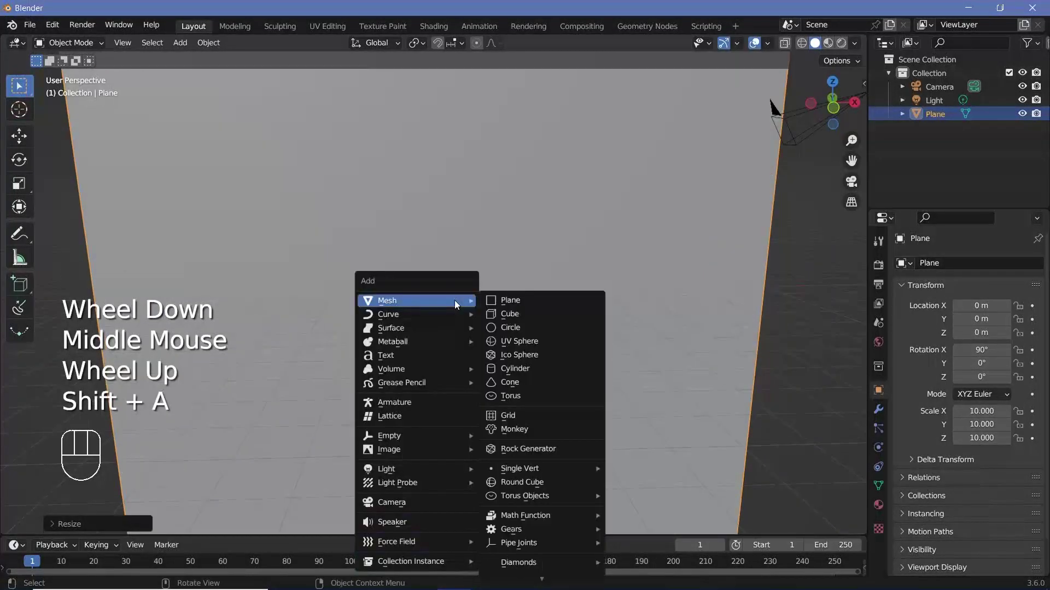
pyautogui.click(430, 357)
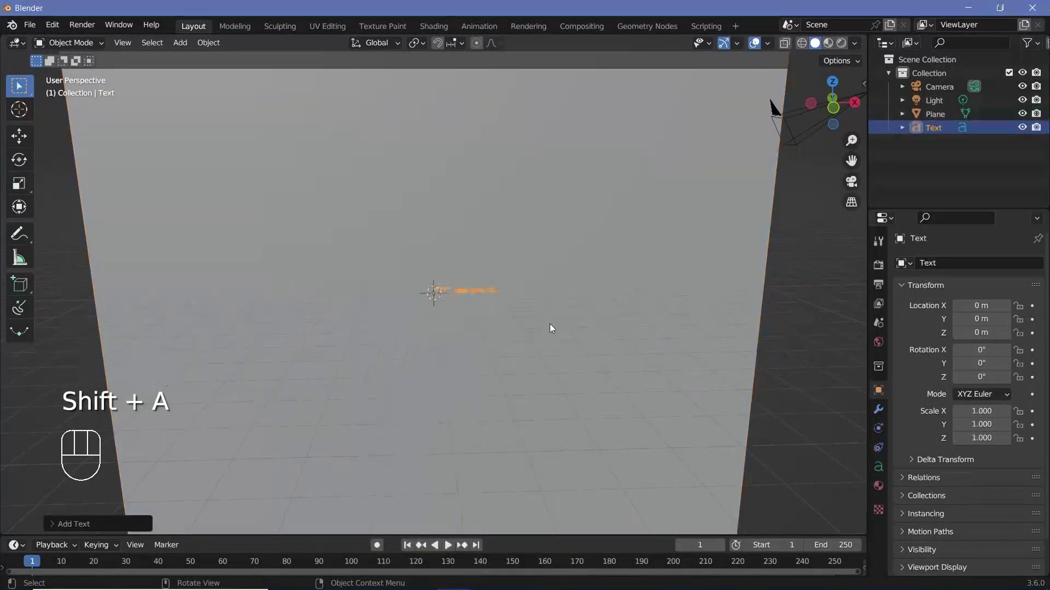
pyautogui.press('r')
pyautogui.press('x')
pyautogui.press('9')
pyautogui.press('0')
pyautogui.press('Return')
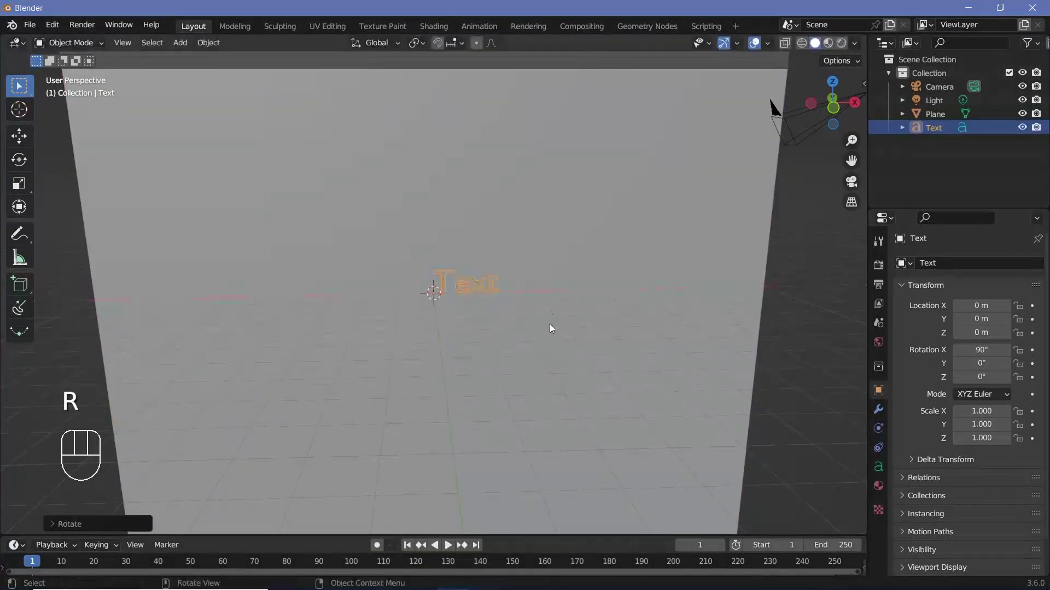
pyautogui.moveTo(527, 324); pyautogui.dragTo(452, 282, button='middle')
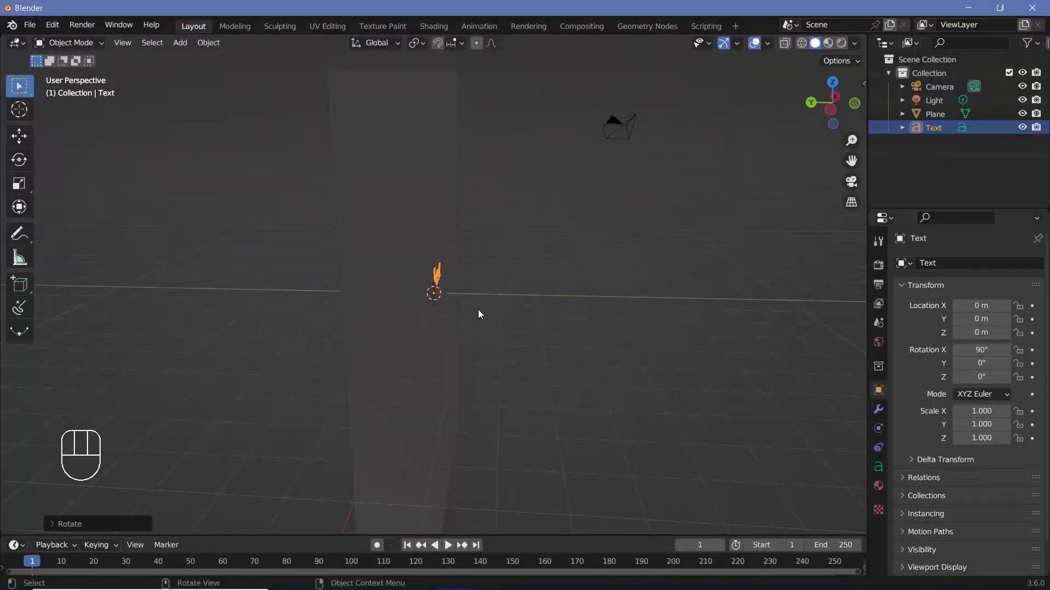
# Step: Move the text object to Y -0.5 m, in front of the plane
pyautogui.press('g')
pyautogui.press('y')
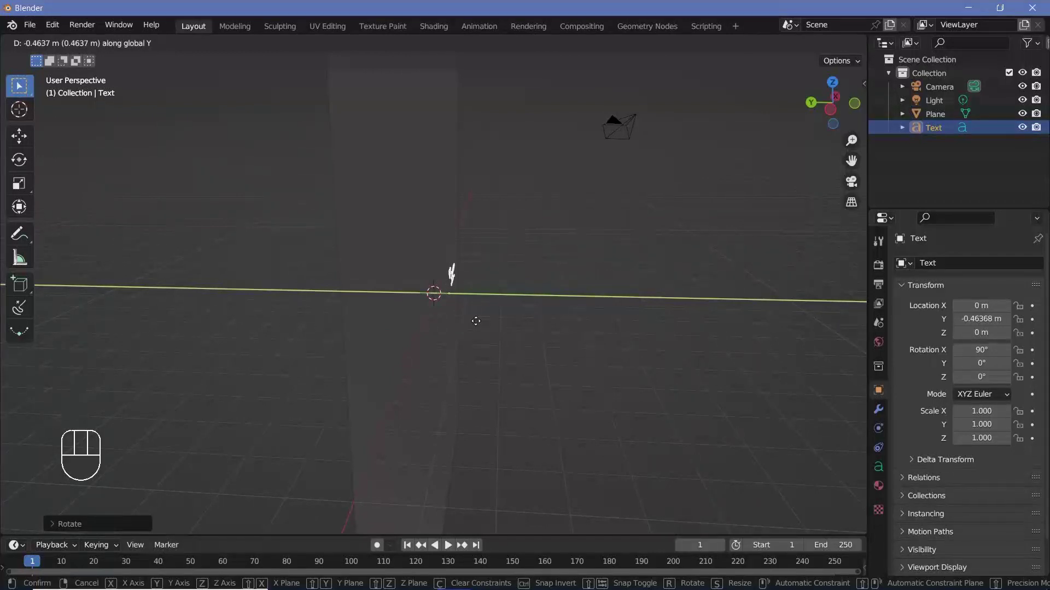
pyautogui.write('-0.5')
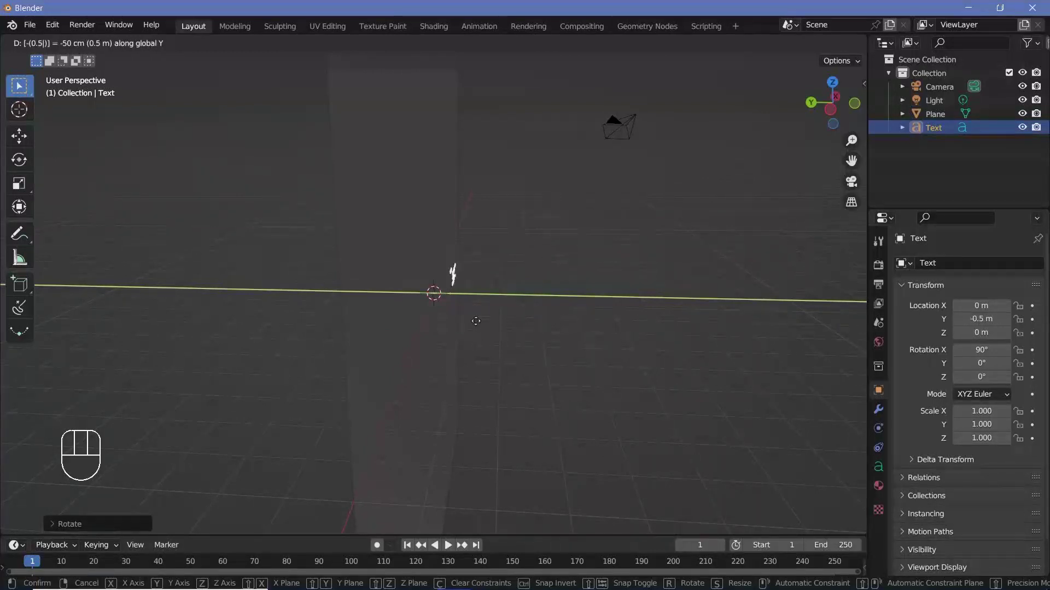
pyautogui.press('Return')
pyautogui.moveTo(475, 320); pyautogui.dragTo(357, 275, button='middle')
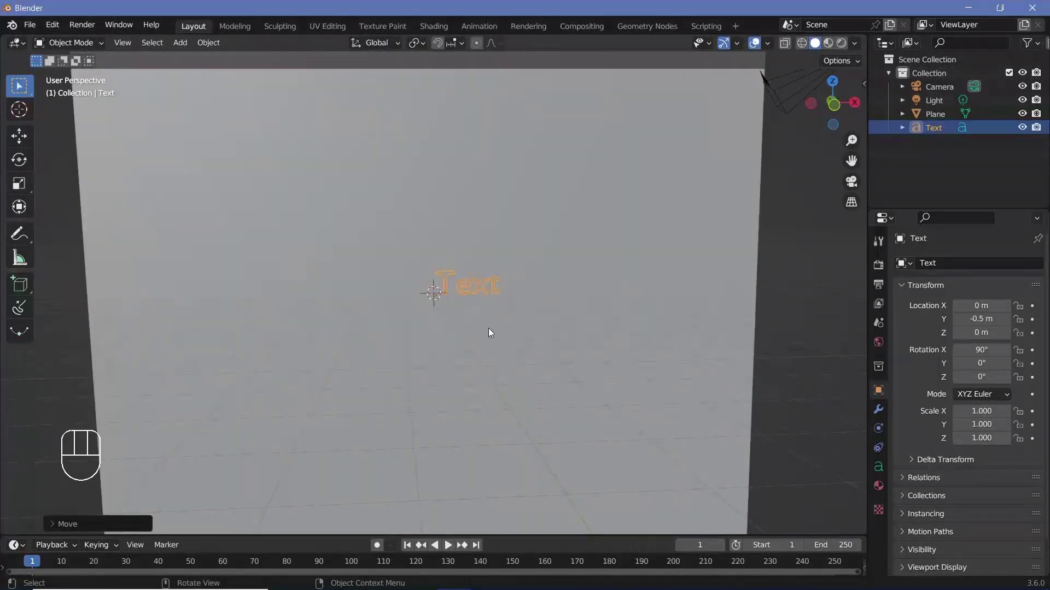
# Step: Set the text alignment to Center horizontally and Middle vertically
pyautogui.click(878, 469)
pyautogui.click(930, 441)
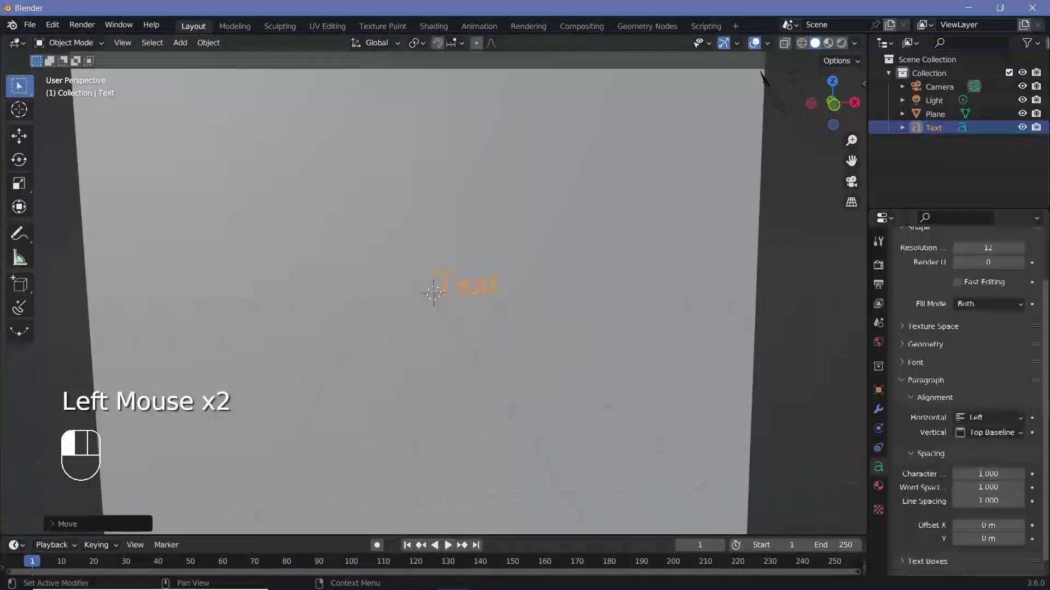
pyautogui.click(978, 418)
pyautogui.click(979, 441)
pyautogui.click(973, 432)
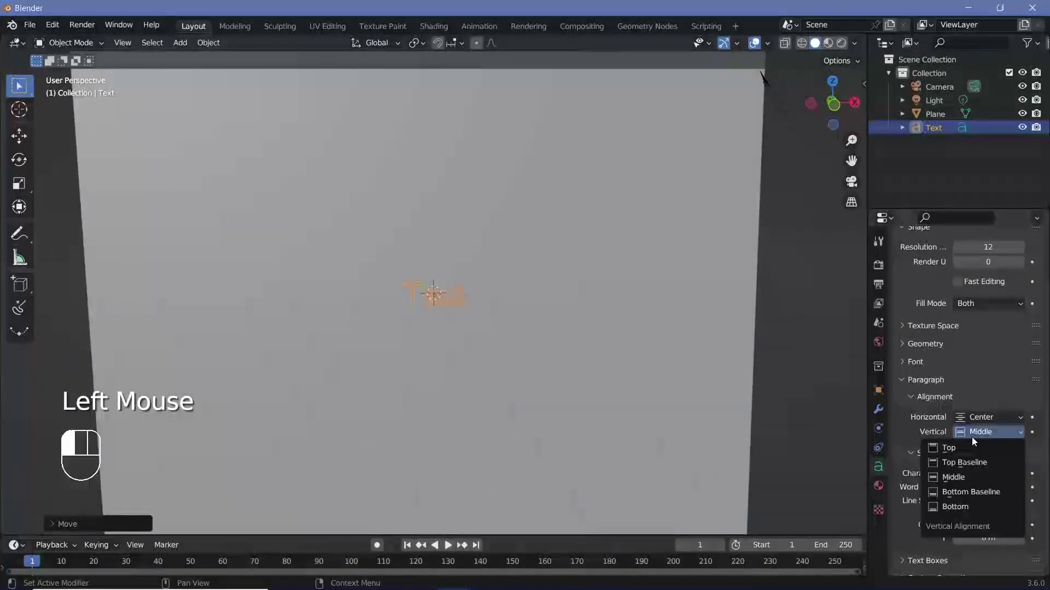
pyautogui.click(957, 477)
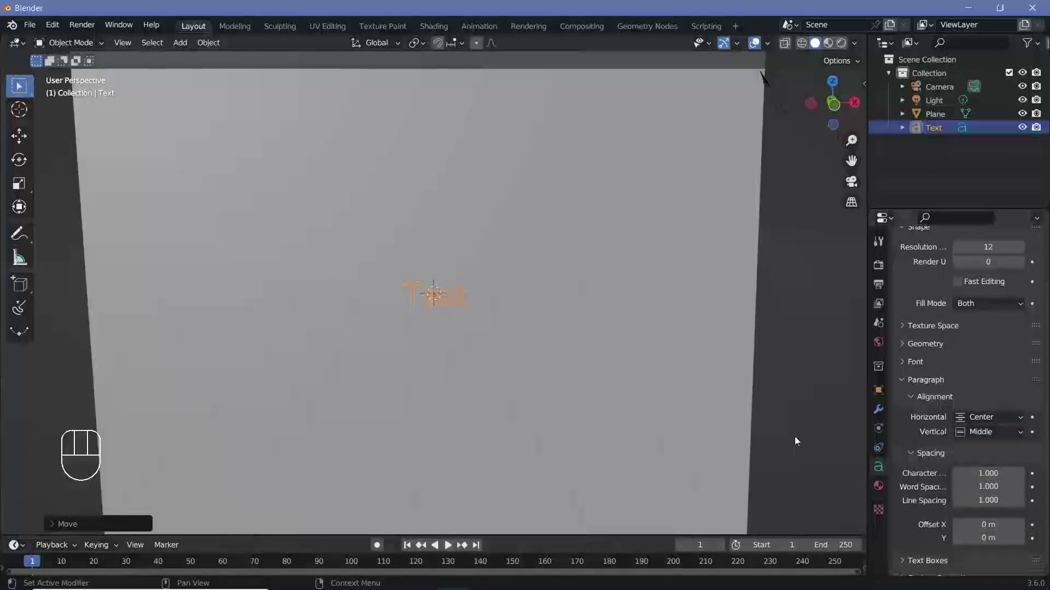
# Step: Load a different font file as the text's Regular font
pyautogui.moveTo(398, 324); pyautogui.dragTo(738, 362, button='middle')
pyautogui.keyDown('ctrl'); pyautogui.scroll(-2, 432, 345); pyautogui.keyUp('ctrl')
pyautogui.click(902, 362)
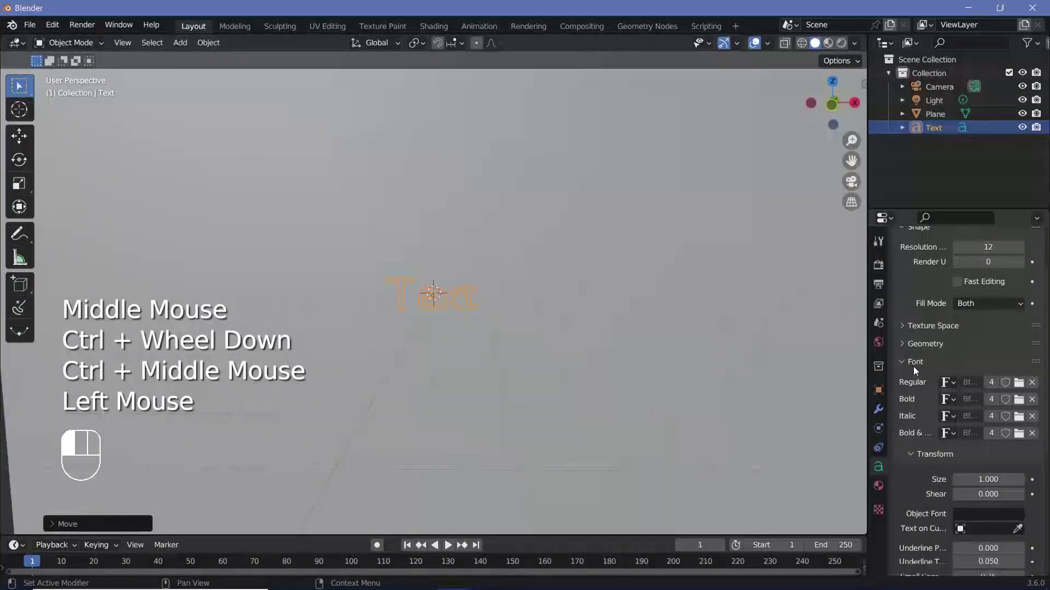
pyautogui.click(1018, 386)
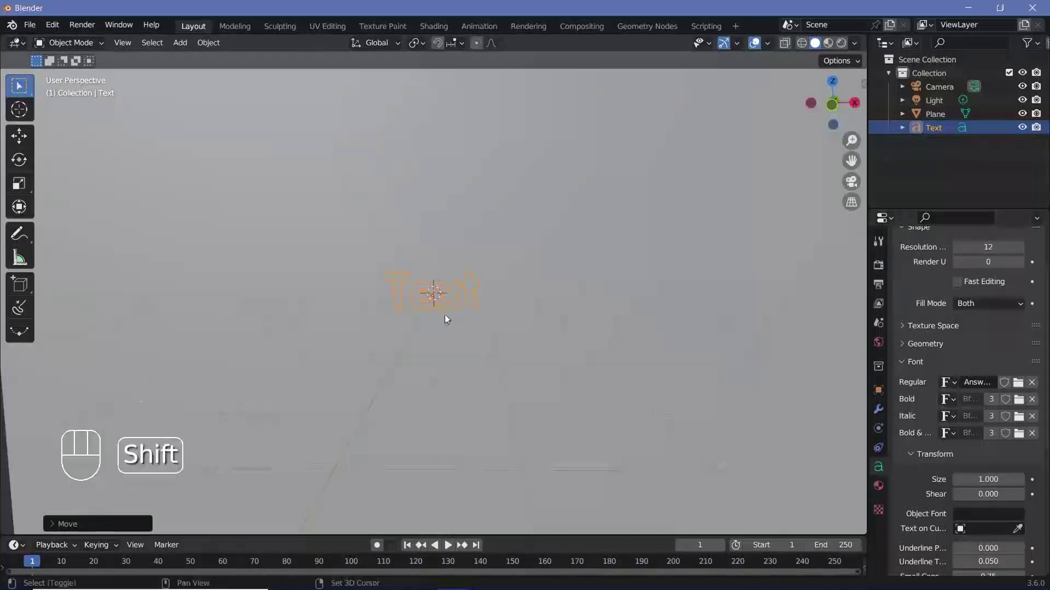
pyautogui.keyDown('shift'); pyautogui.moveTo(444, 314); pyautogui.dragTo(465, 299, button='middle'); pyautogui.keyUp('shift')
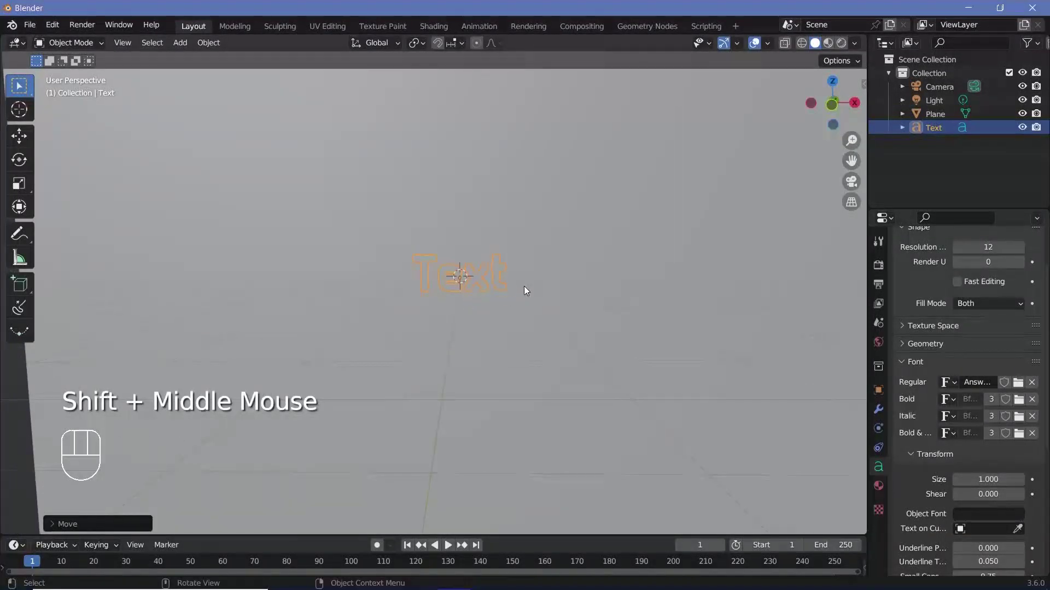
# Step: Change the text's wording to 'Cryptic Message'
pyautogui.press('Tab')
pyautogui.press('BackSpace')
pyautogui.press('BackSpace')
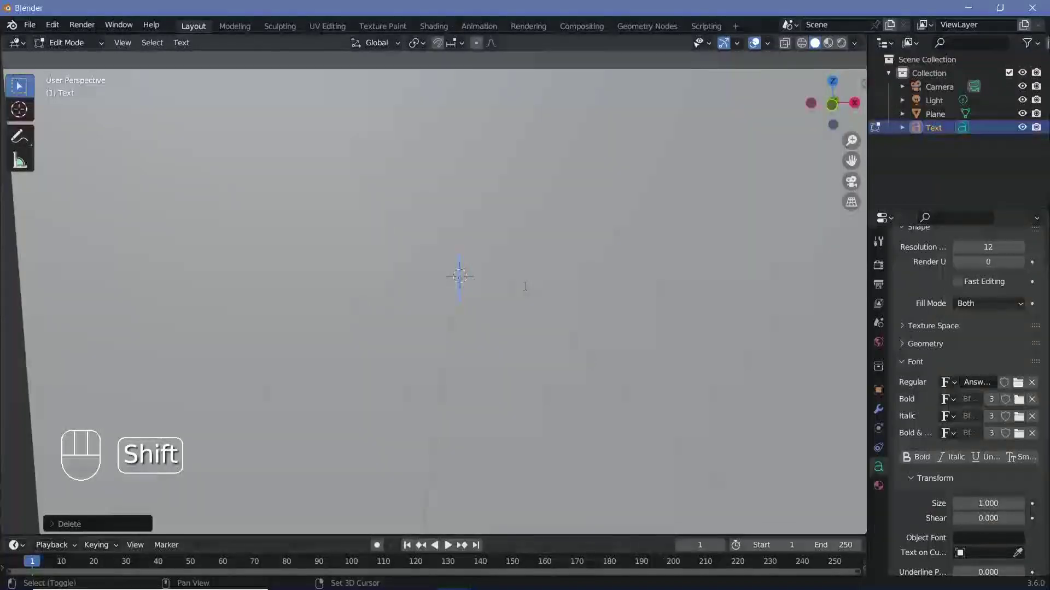
pyautogui.write('C')
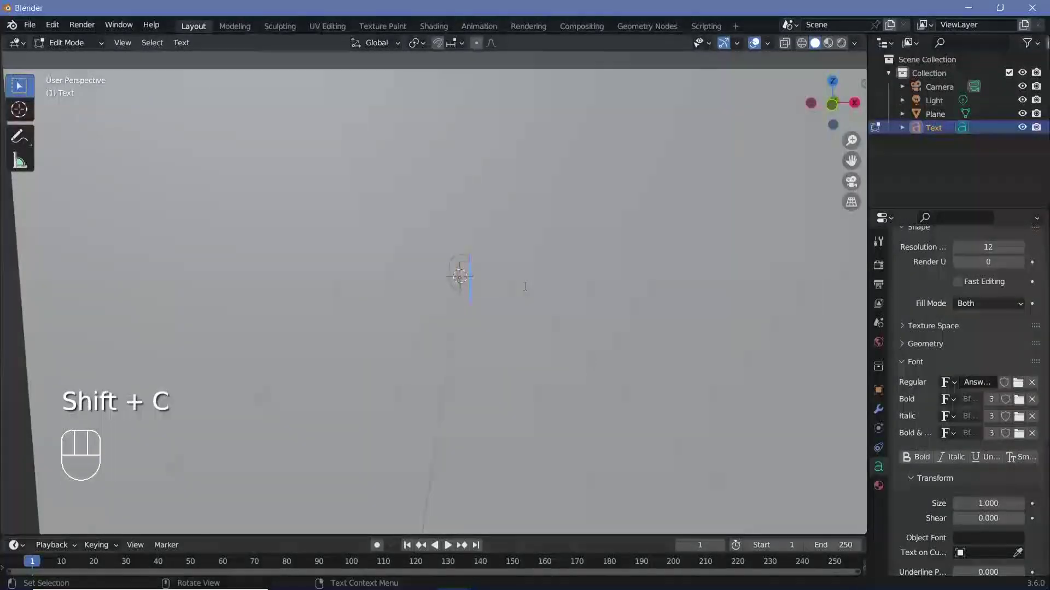
pyautogui.write('ryptic Message')
pyautogui.press('Tab')
# Step: Reset the camera, rotate it -90° on X, move it along Y, and view through it
pyautogui.moveTo(277, 283); pyautogui.dragTo(693, 74, button='middle')
pyautogui.scroll(1, 424, 305)
pyautogui.keyDown('ctrl'); pyautogui.scroll(-1, 424, 305); pyautogui.keyUp('ctrl')
pyautogui.click(694, 79)
pyautogui.hotkey('alt', 'g')
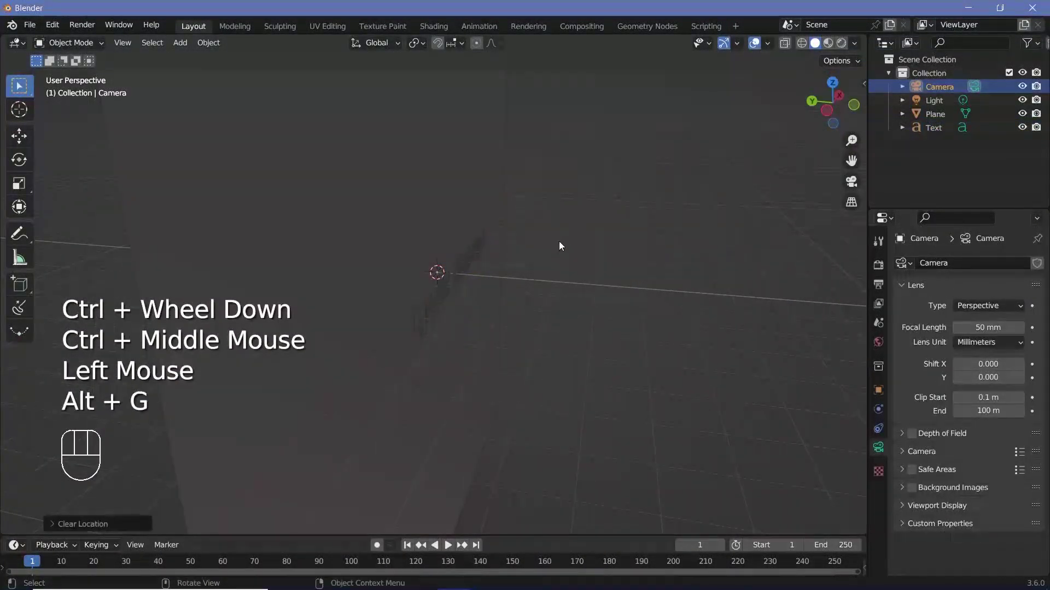
pyautogui.hotkey('alt', 'r')
pyautogui.write('rx-90')
pyautogui.press('Return')
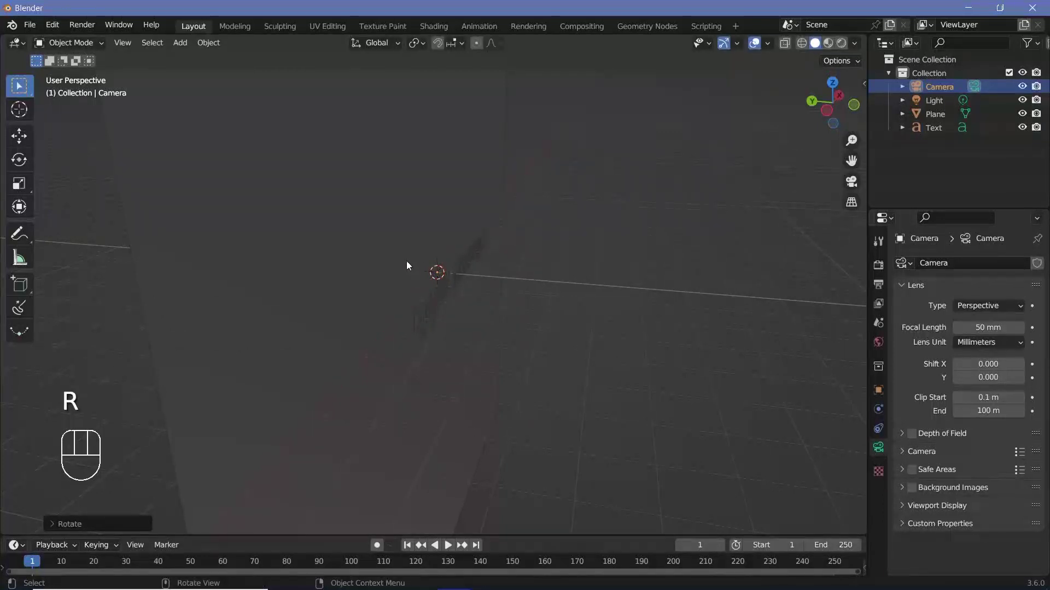
pyautogui.press('g')
pyautogui.press('y')
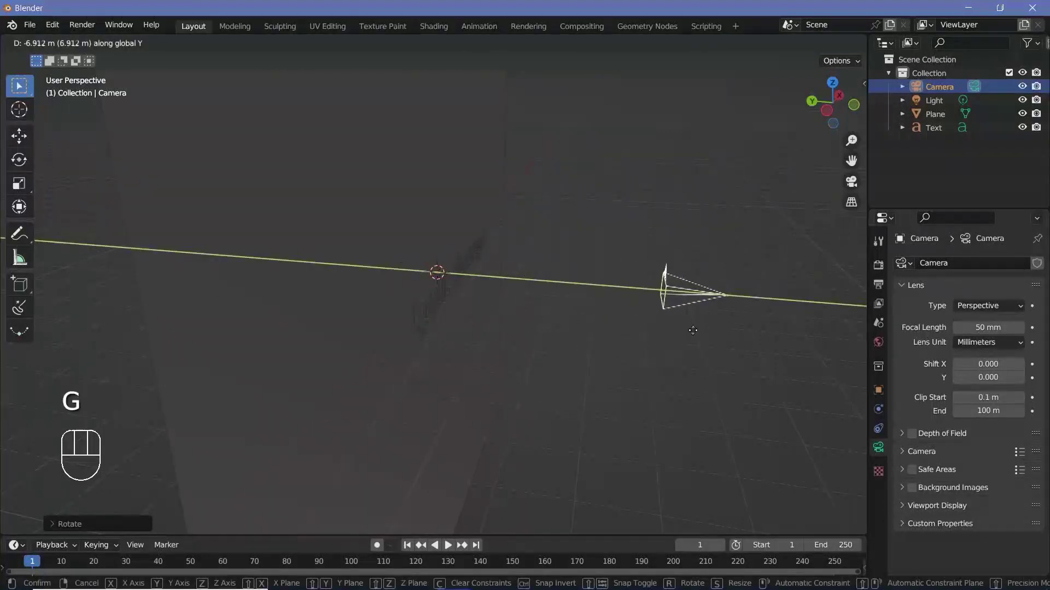
pyautogui.click(733, 341)
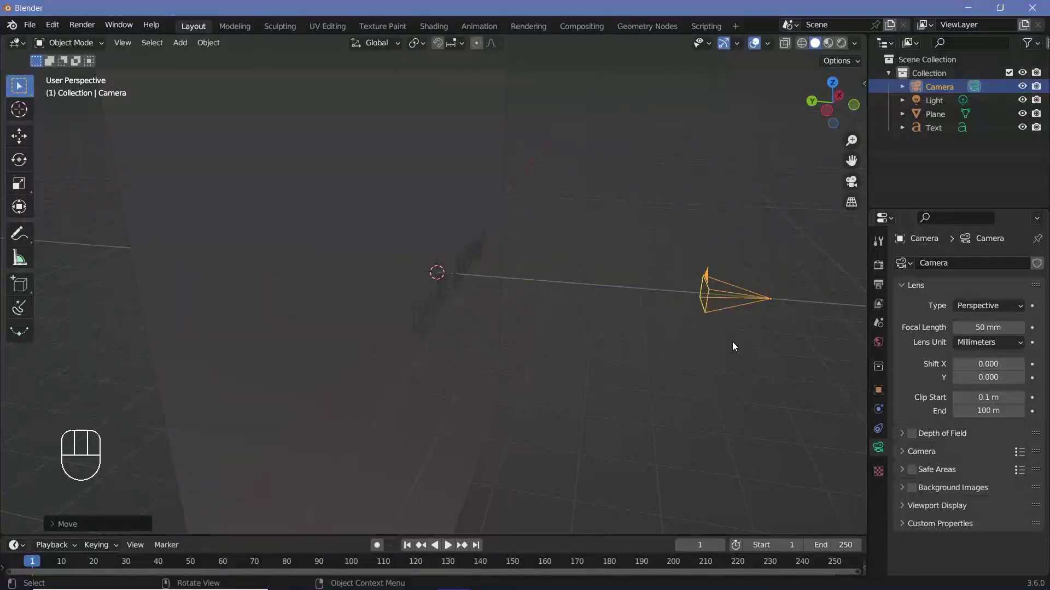
pyautogui.press('KP_0')
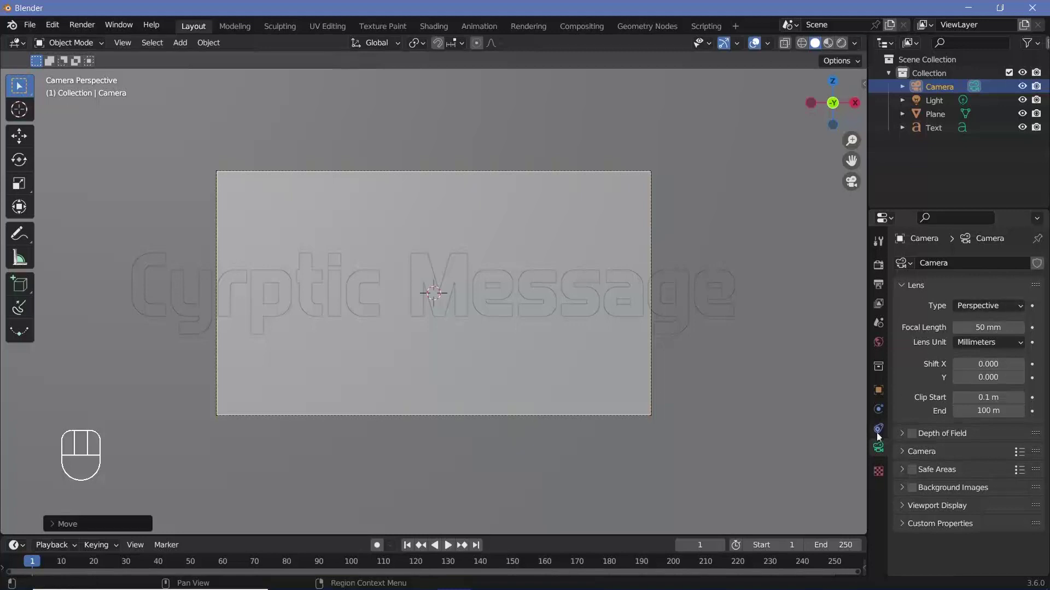
# Step: Make the camera orthographic and set its orthographic scale to 1.0
pyautogui.click(983, 305)
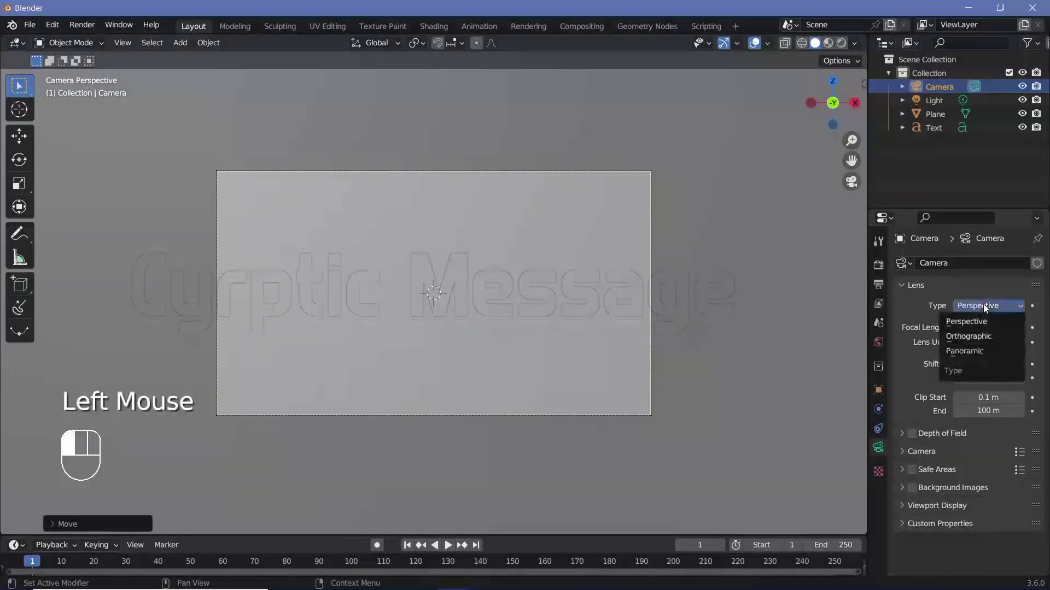
pyautogui.click(975, 336)
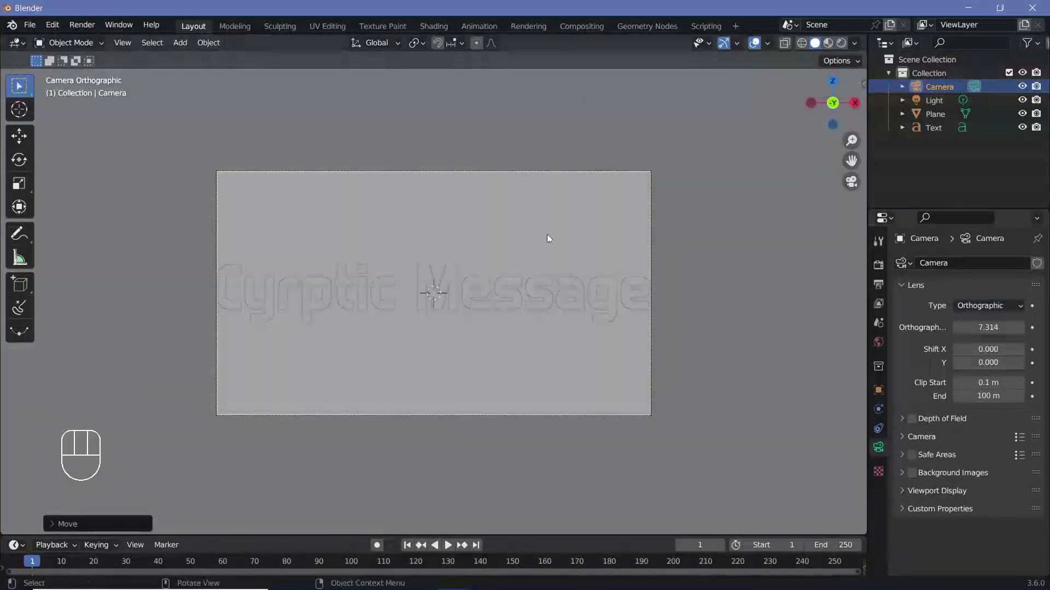
pyautogui.click(956, 328)
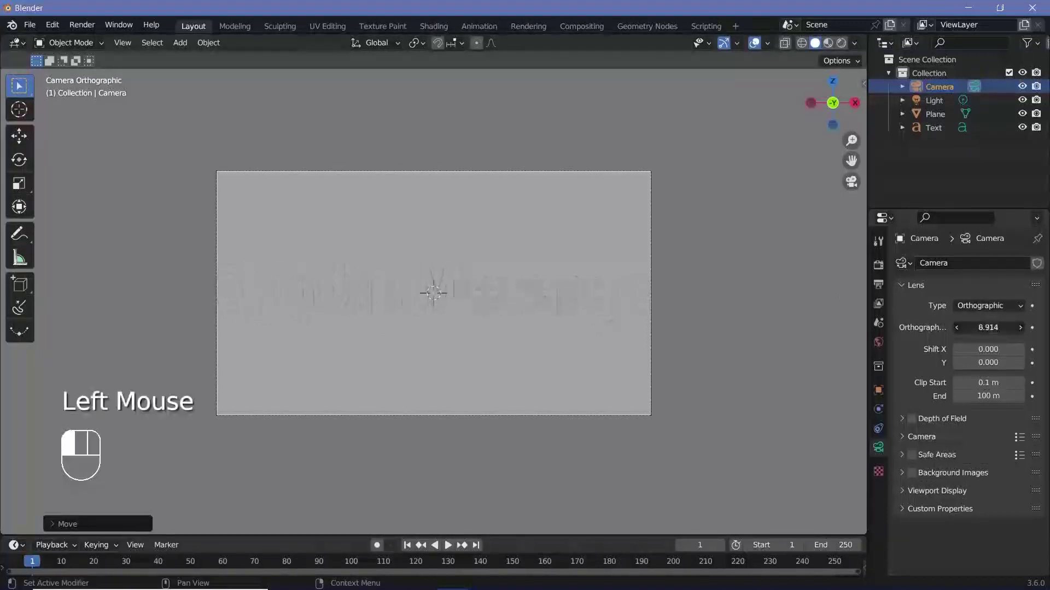
pyautogui.moveTo(988, 327); pyautogui.dragTo(990, 327)
pyautogui.click(991, 327)
pyautogui.write('1.0')
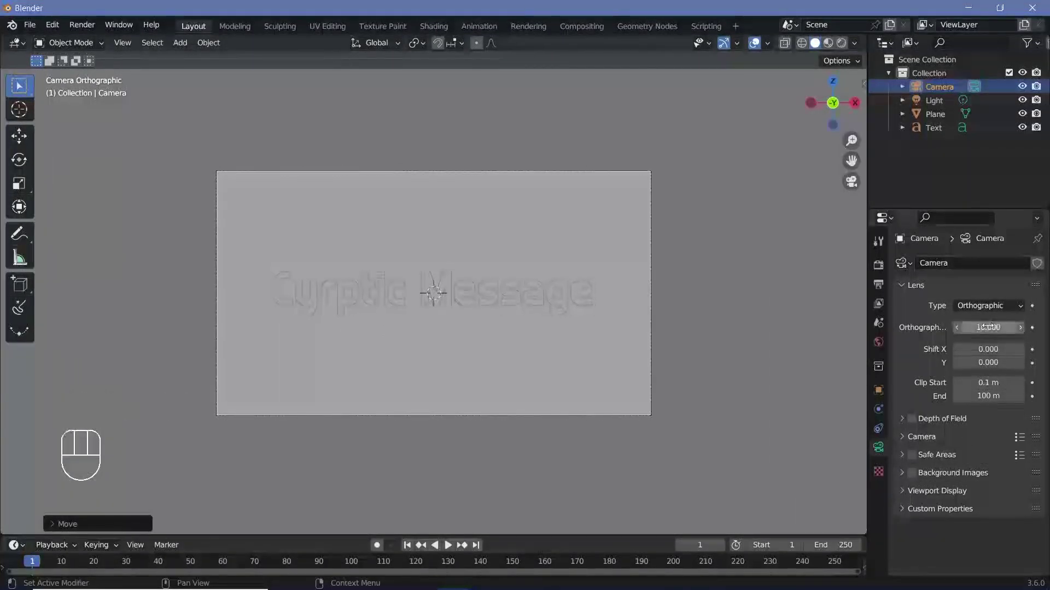
# Step: Select the Text and start an X-axis move, then cancel it
pyautogui.click(424, 296)
pyautogui.press('g')
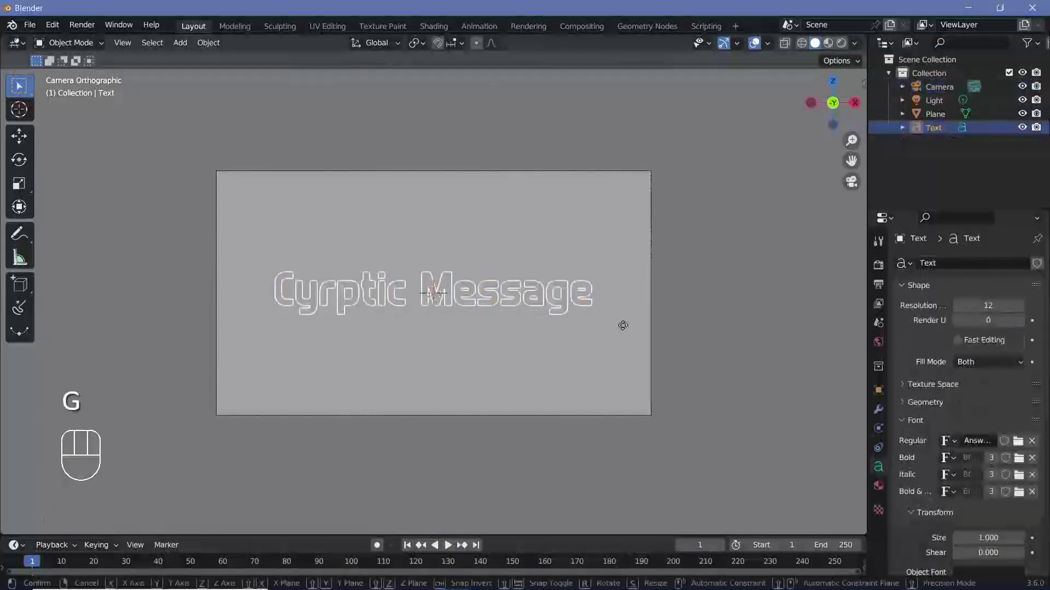
pyautogui.press('x')
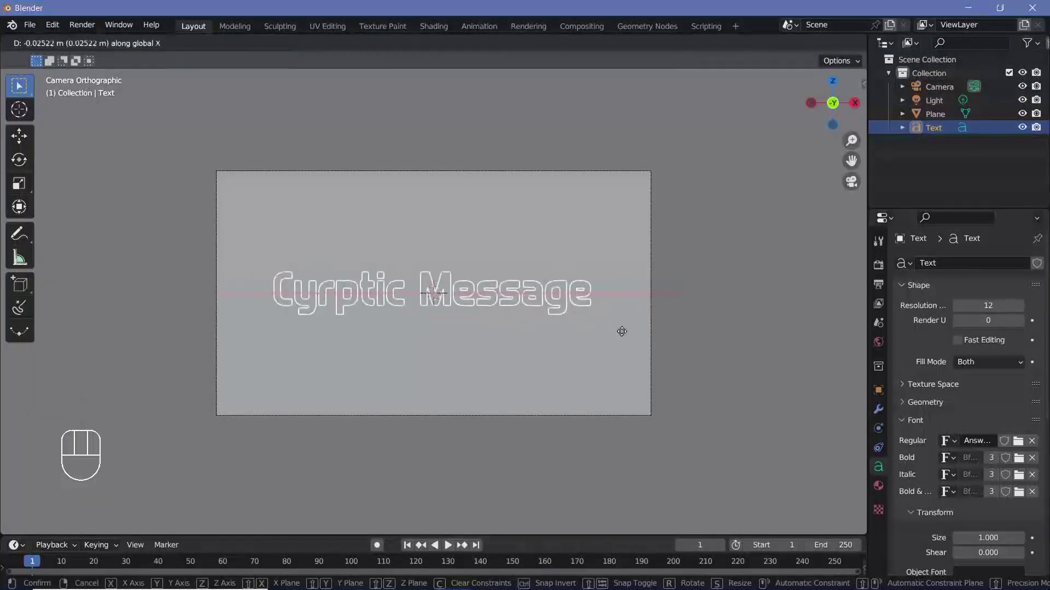
pyautogui.rightClick(621, 328)
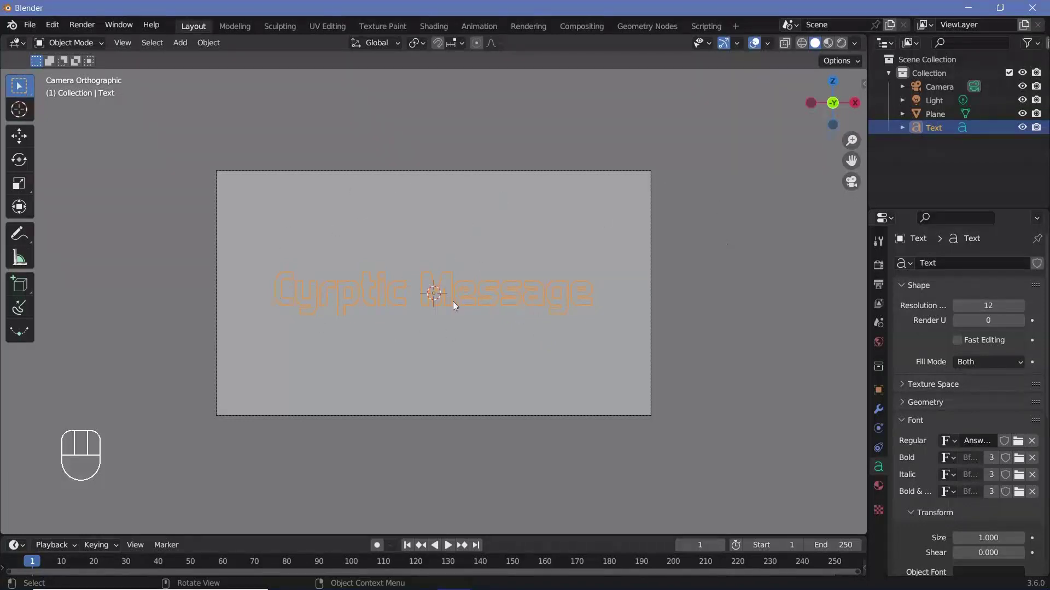
# Step: Add an Array modifier to the text with a relative X offset factor of 1.1
pyautogui.click(878, 411)
pyautogui.click(946, 266)
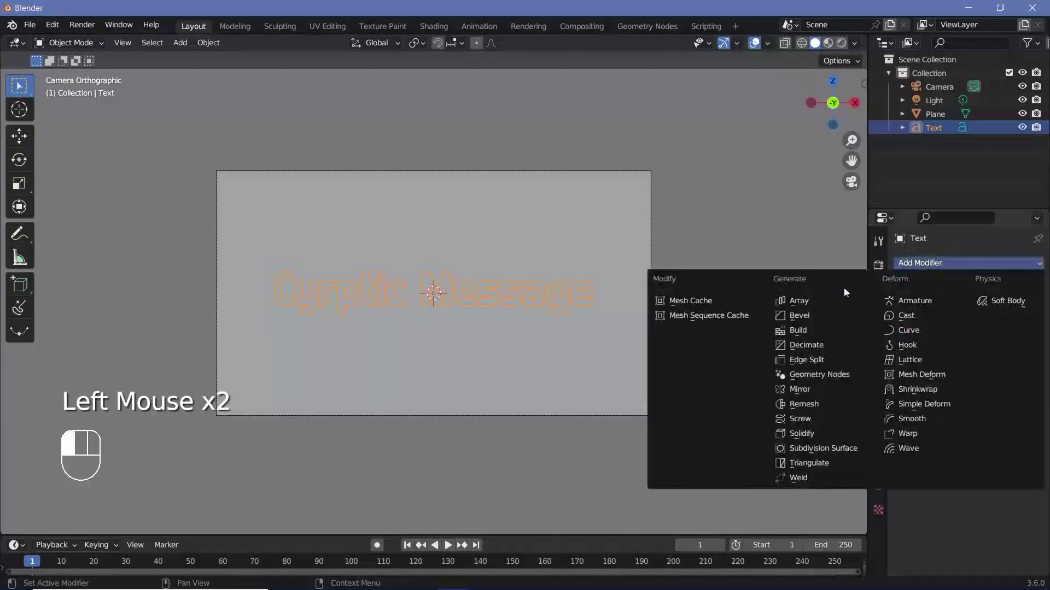
pyautogui.click(830, 302)
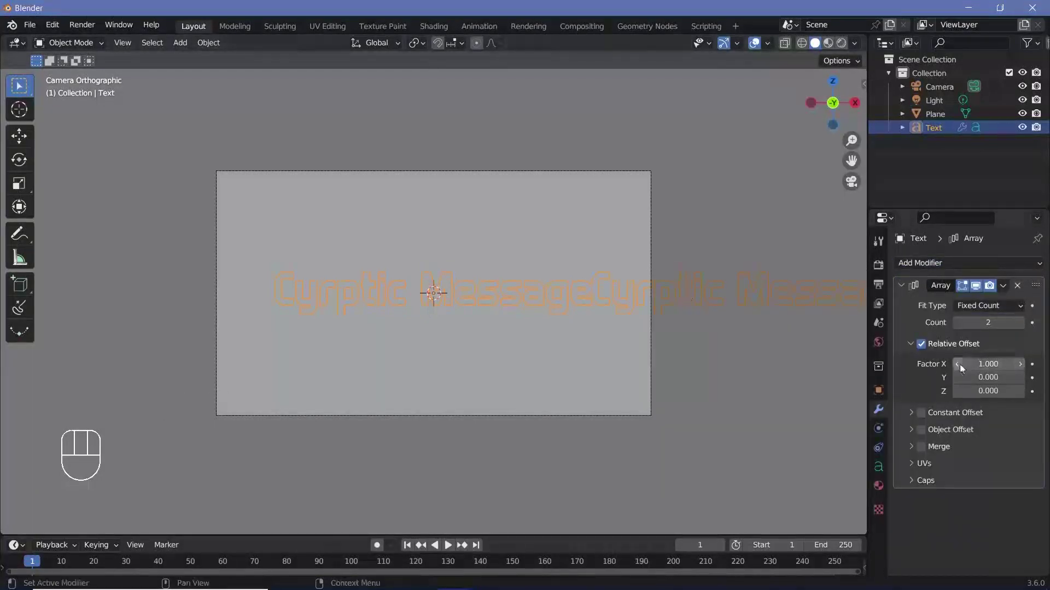
pyautogui.click(1019, 366)
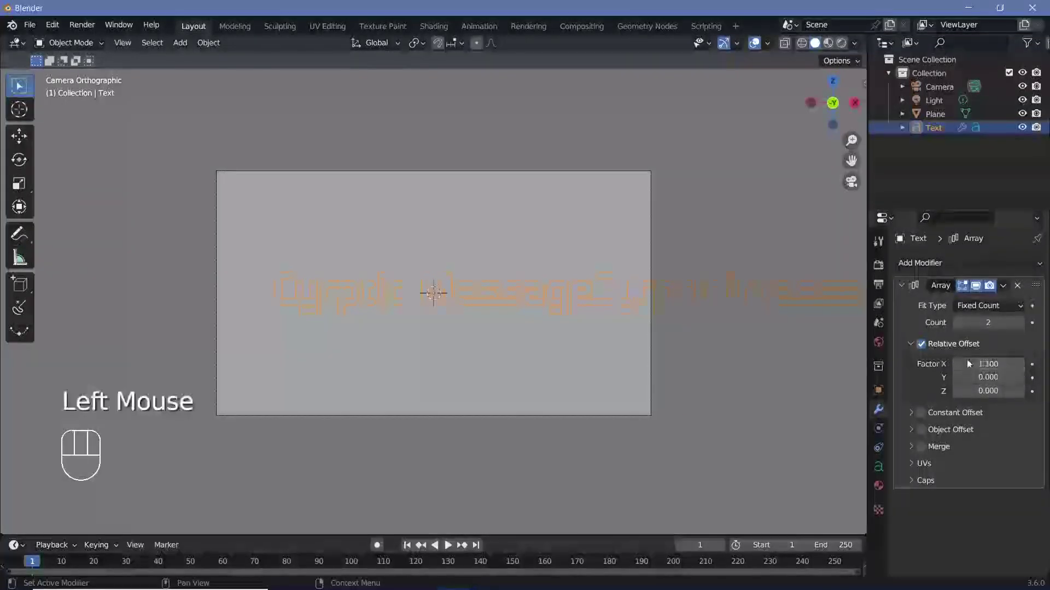
# Step: Raise the array count to 3 and slide the text left along X
pyautogui.click(1019, 322)
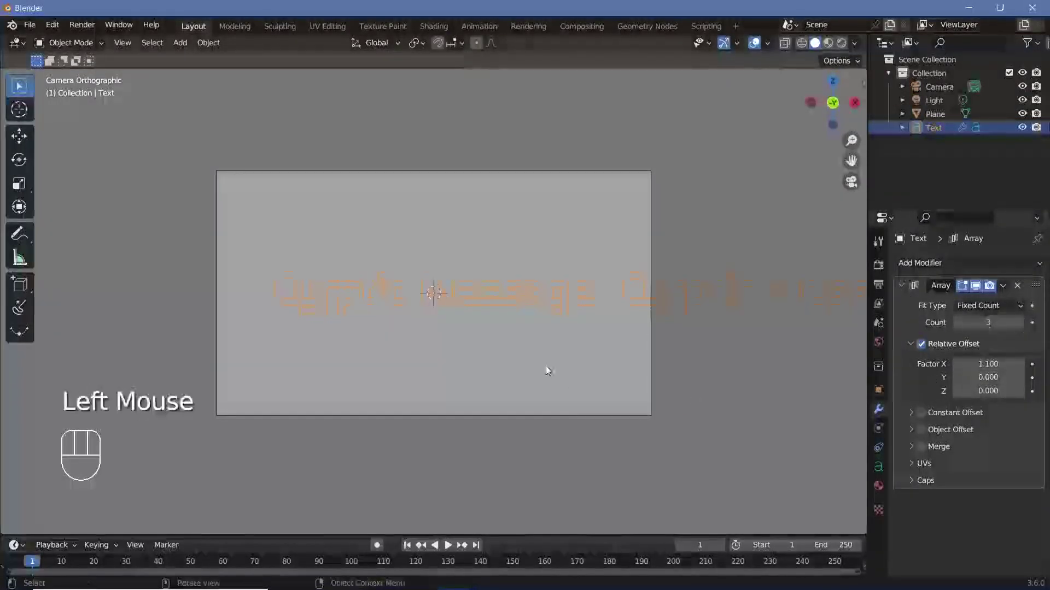
pyautogui.press('g')
pyautogui.press('x')
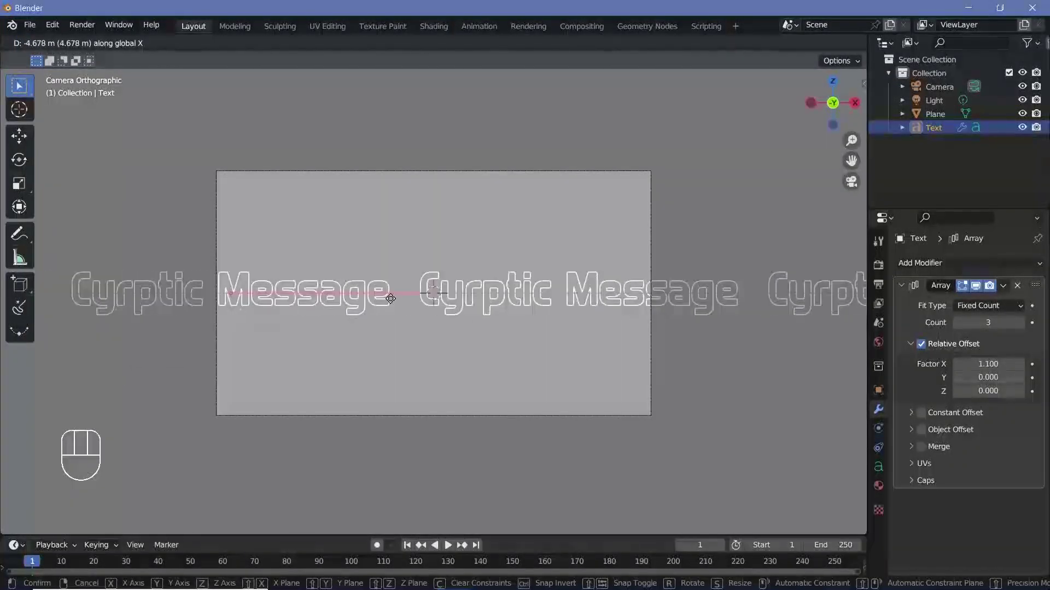
pyautogui.click(391, 298)
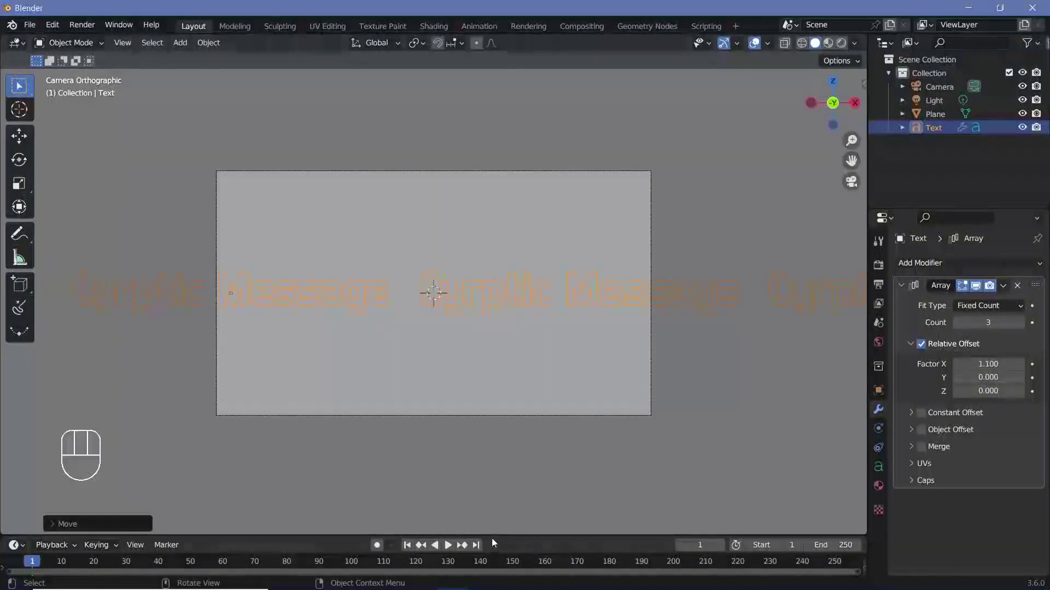
# Step: Set the animation end frame to 300 and the frame rate to 30 fps
pyautogui.moveTo(492, 536); pyautogui.dragTo(492, 494)
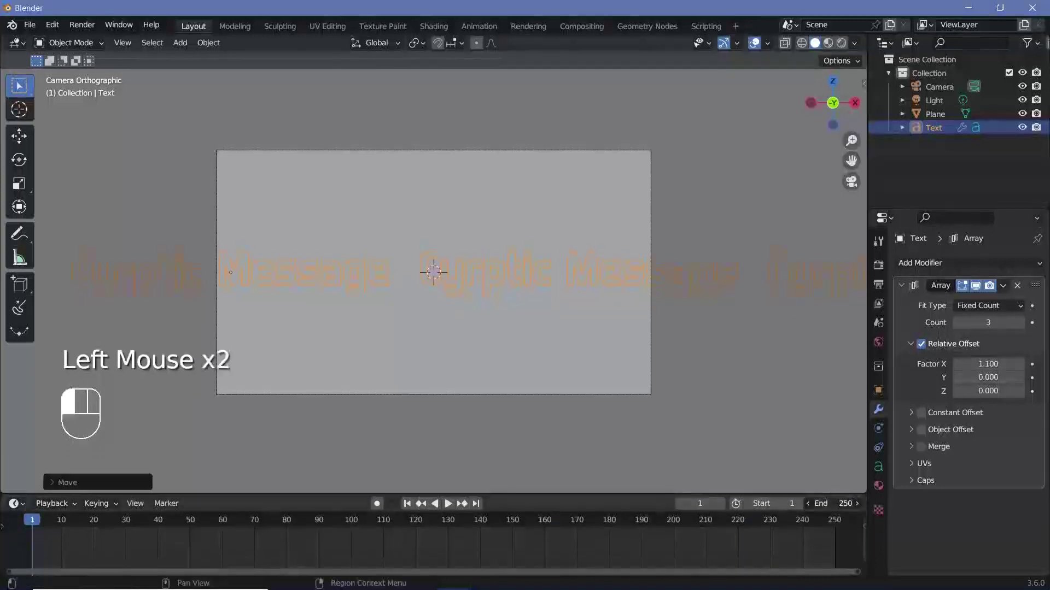
pyautogui.click(837, 503)
pyautogui.write('300')
pyautogui.press('Return')
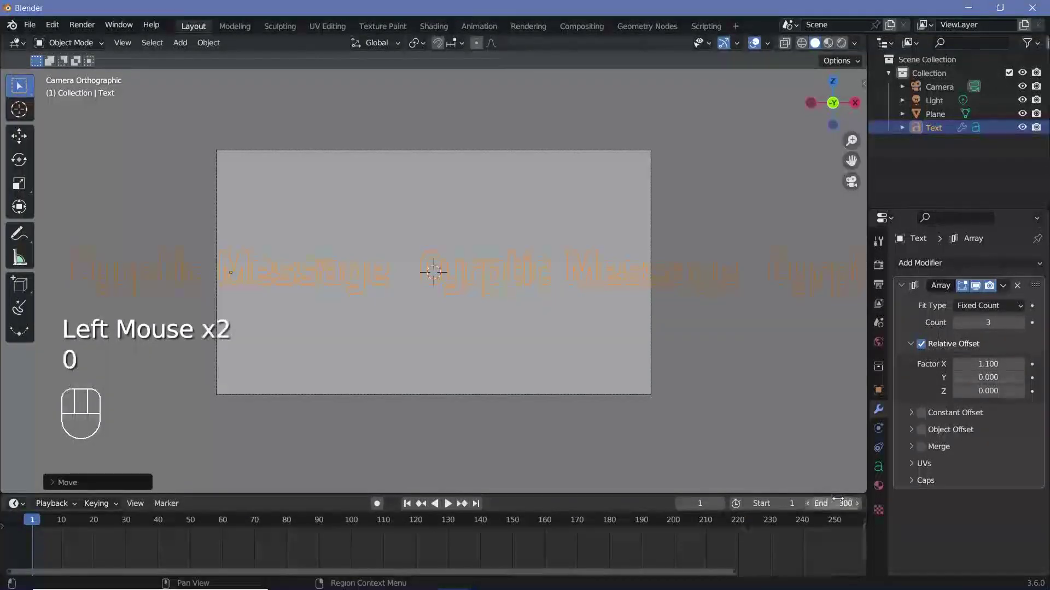
pyautogui.scroll(-5, 570, 550)
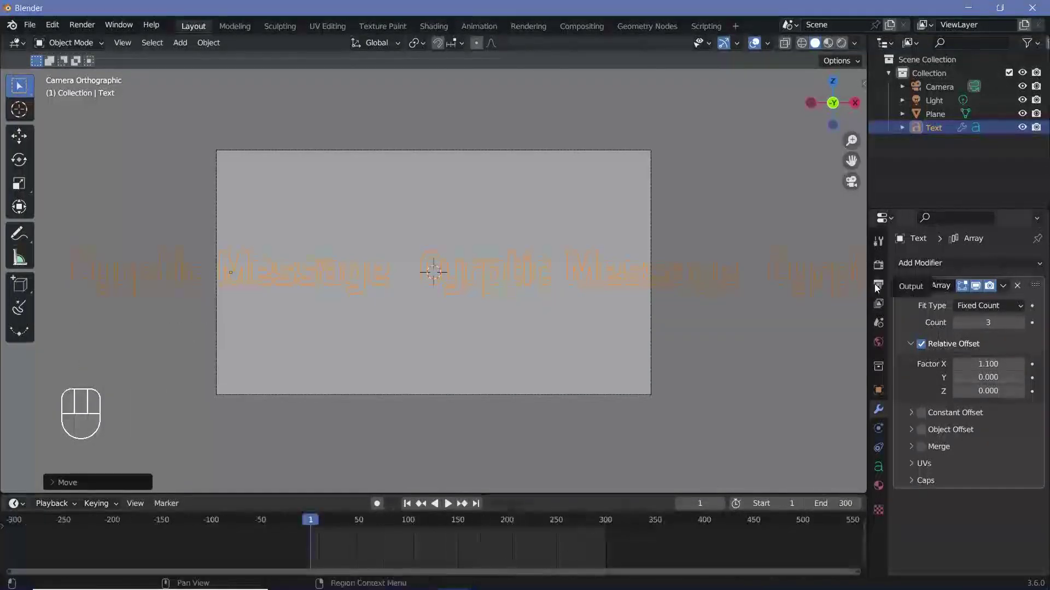
pyautogui.click(882, 287)
pyautogui.click(981, 385)
pyautogui.click(984, 457)
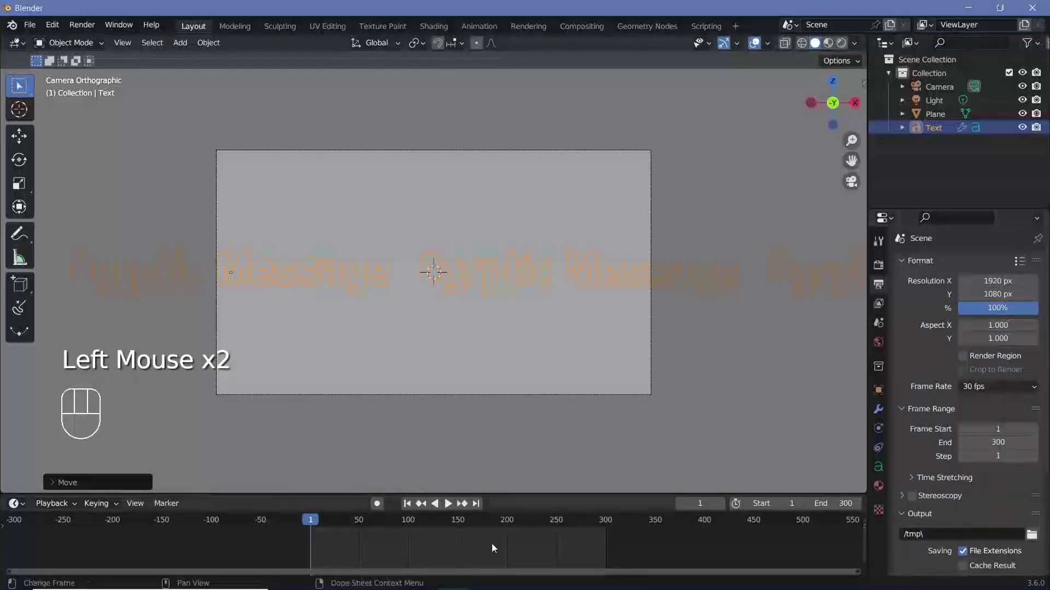
# Step: Keyframe the text's shifted location at frame 300
pyautogui.press('Left')
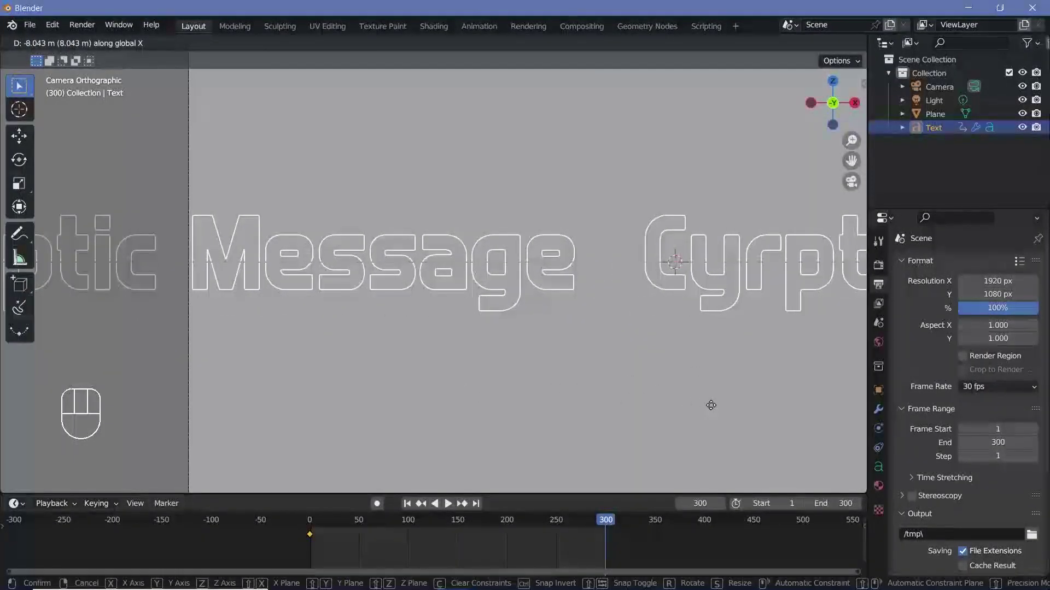
pyautogui.click(698, 402)
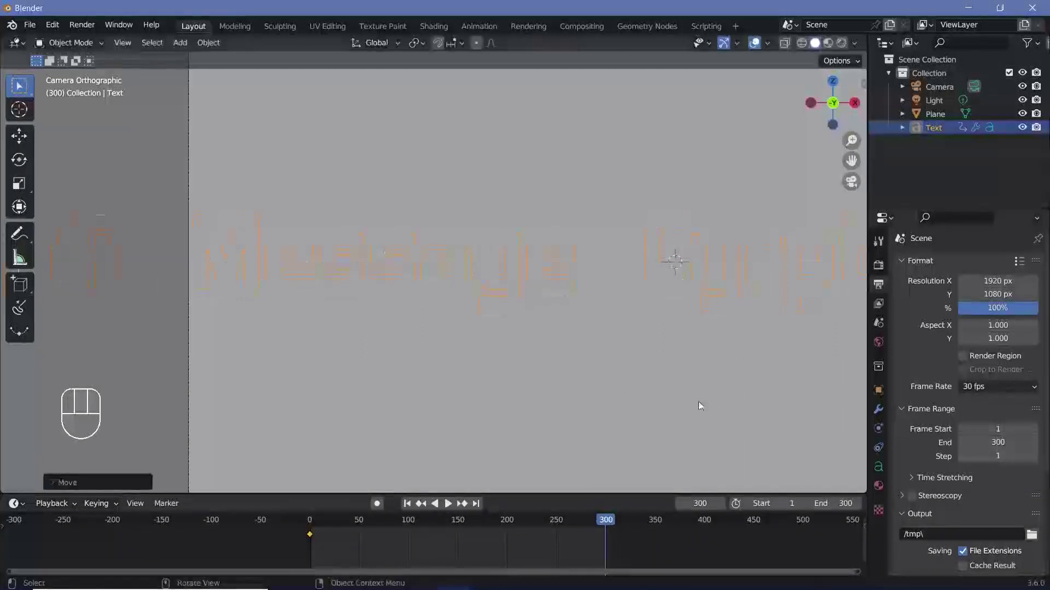
pyautogui.press('i')
pyautogui.click(611, 347)
# Step: Make the text's motion linear and preview the animation
pyautogui.press('t')
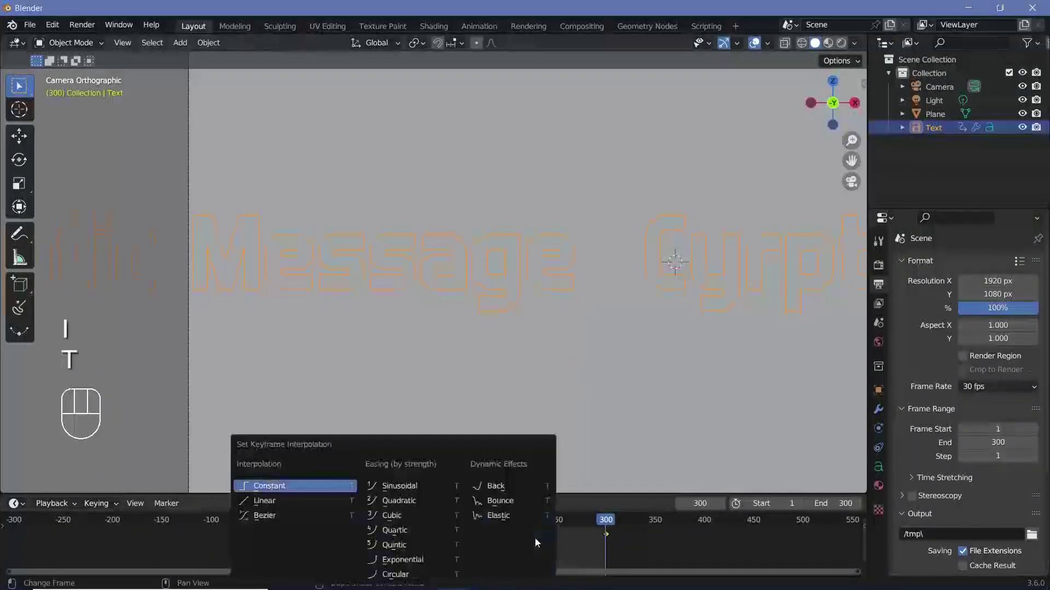
pyautogui.press('space')
pyautogui.press('space')
pyautogui.click(608, 526)
pyautogui.moveTo(608, 526); pyautogui.dragTo(605, 526)
pyautogui.click(310, 525)
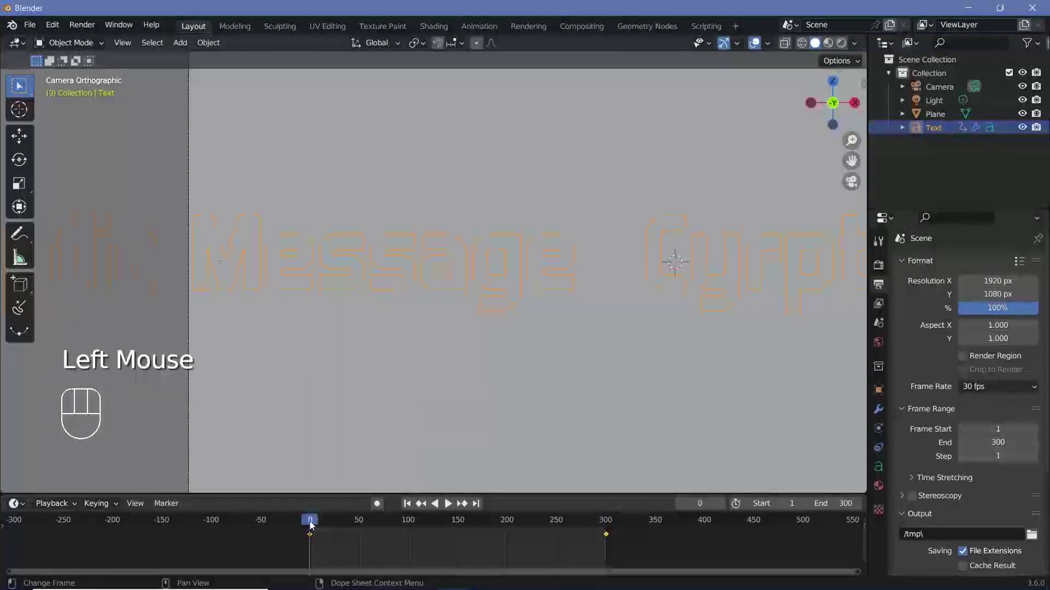
pyautogui.click(606, 526)
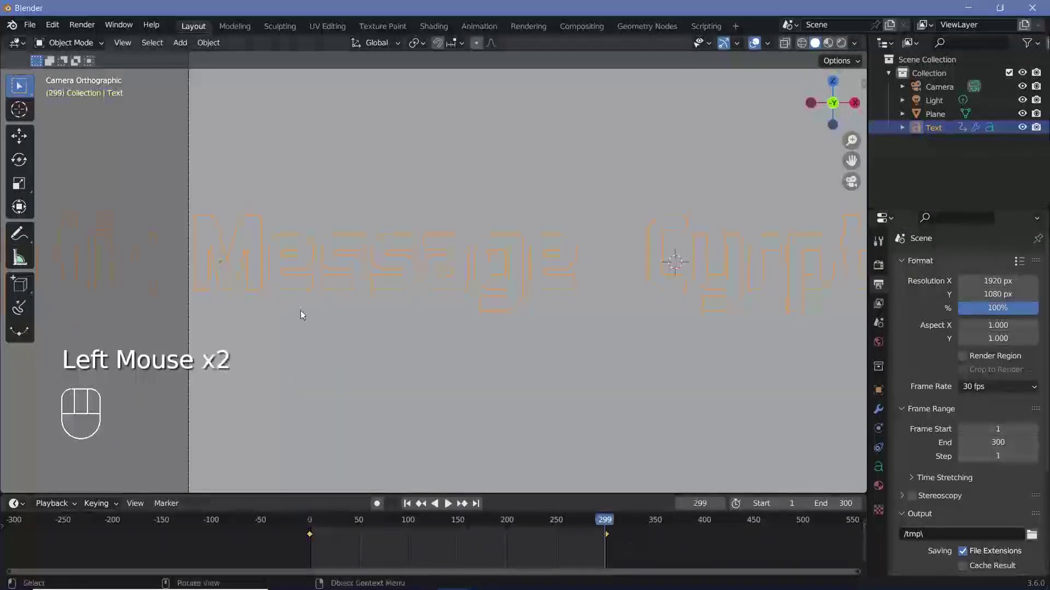
pyautogui.press('Right')
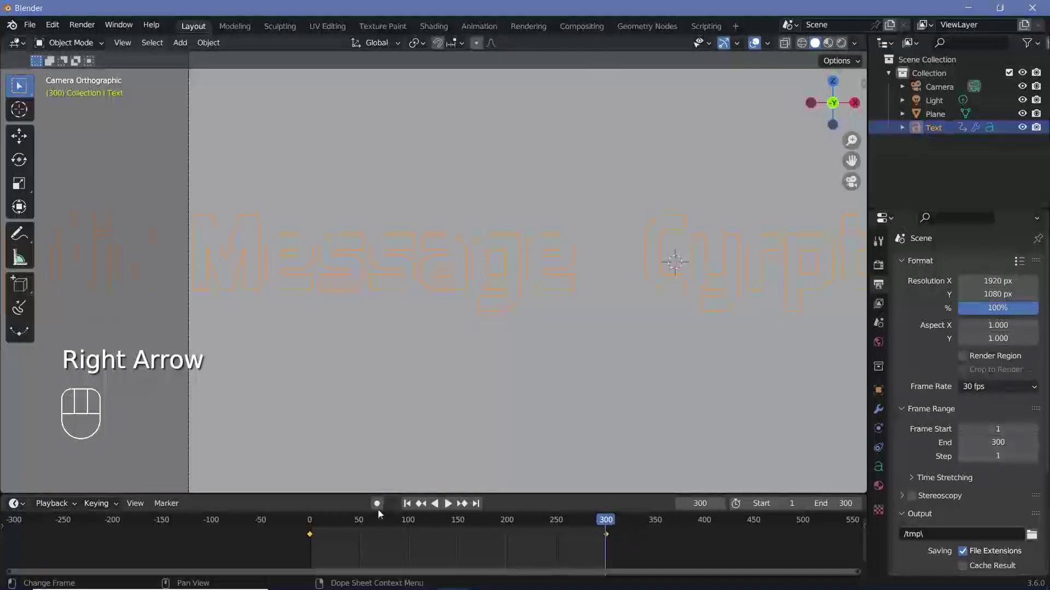
pyautogui.click(307, 524)
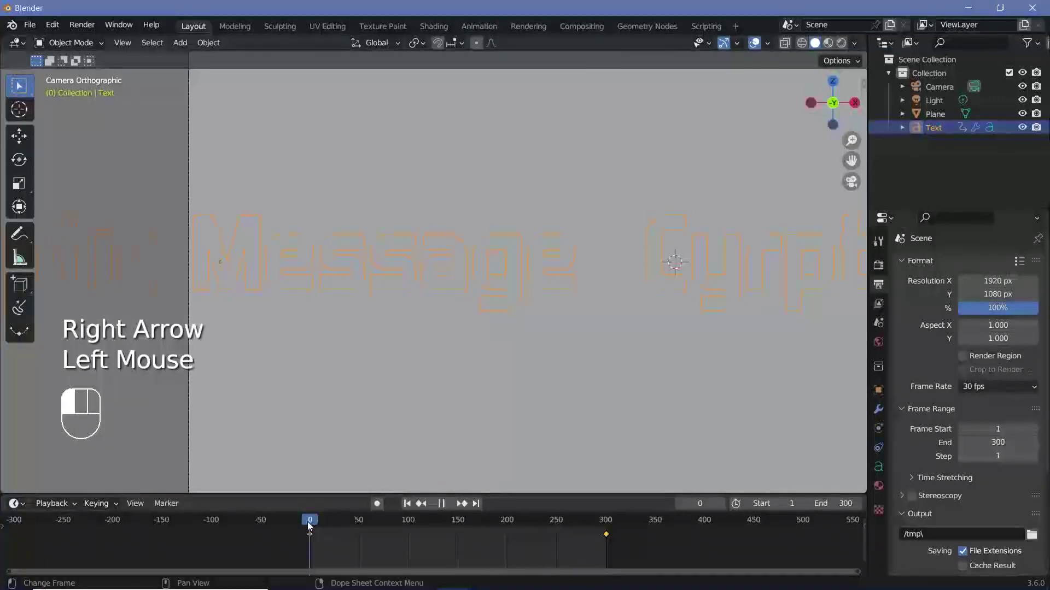
pyautogui.click(605, 523)
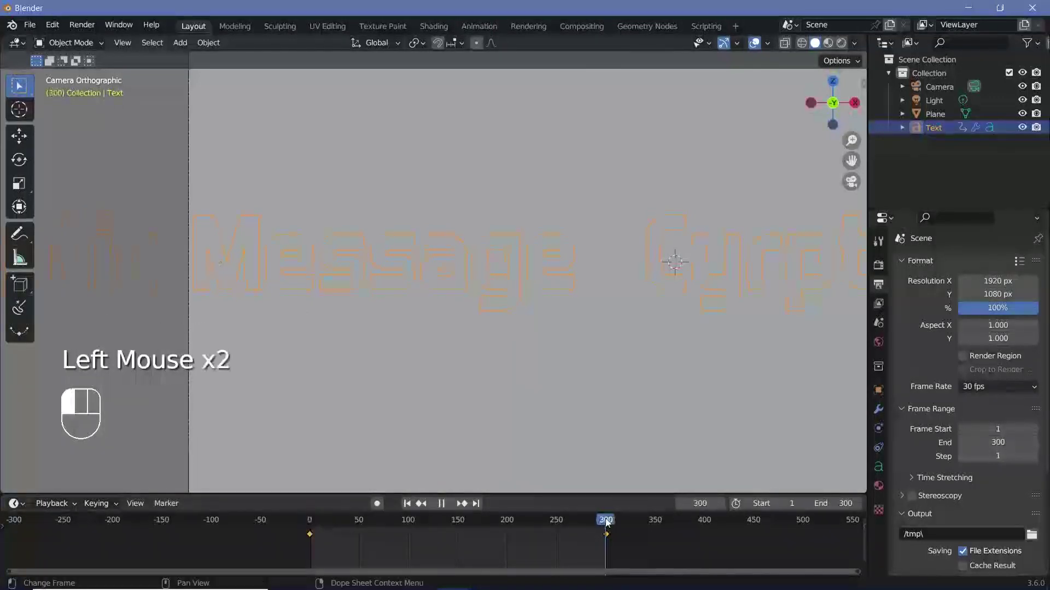
pyautogui.click(306, 530)
pyautogui.click(307, 527)
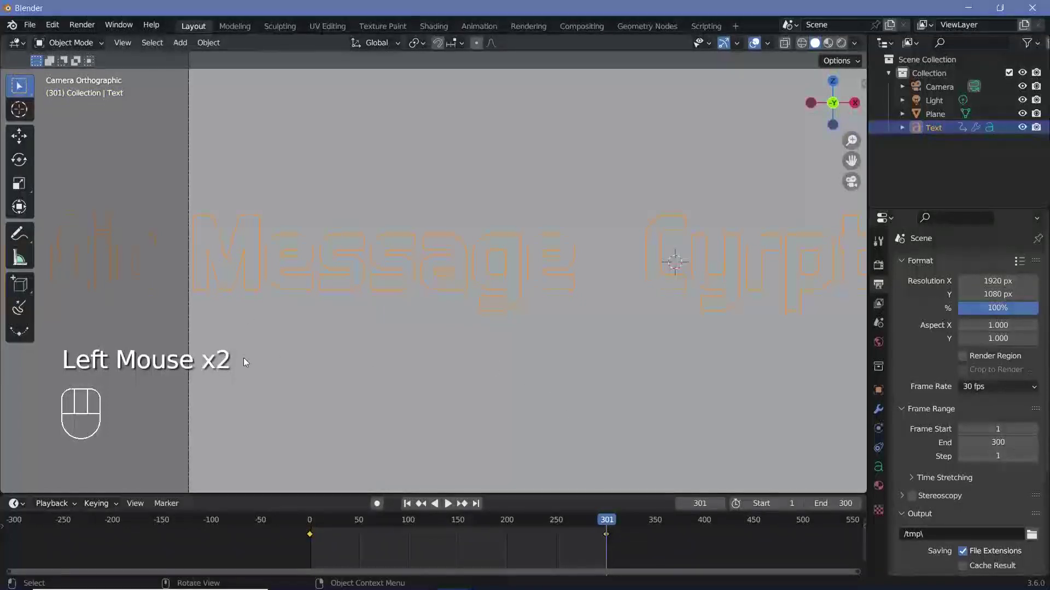
pyautogui.click(309, 523)
pyautogui.click(607, 524)
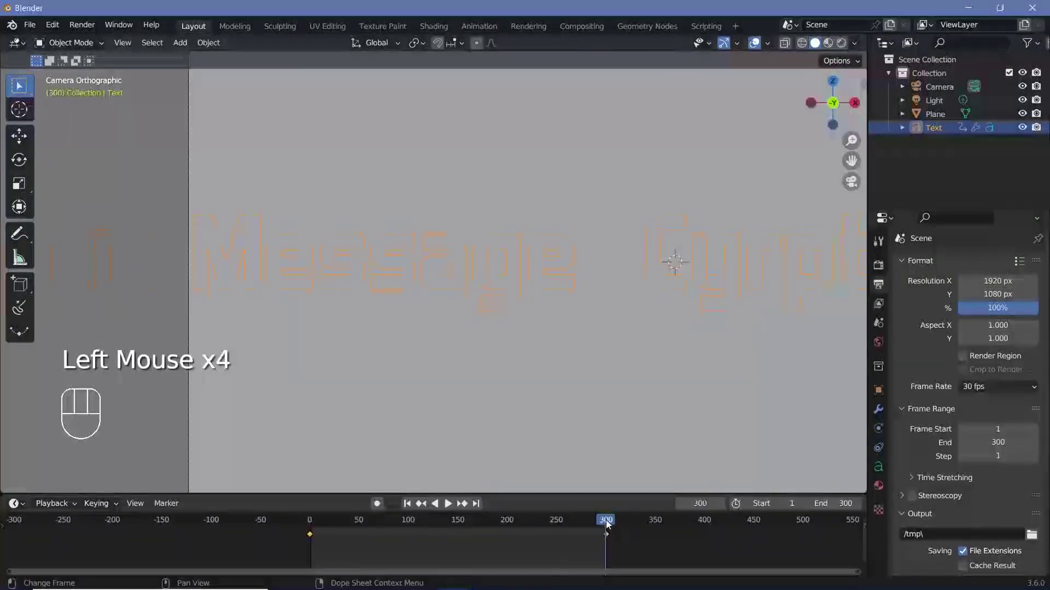
pyautogui.click(310, 524)
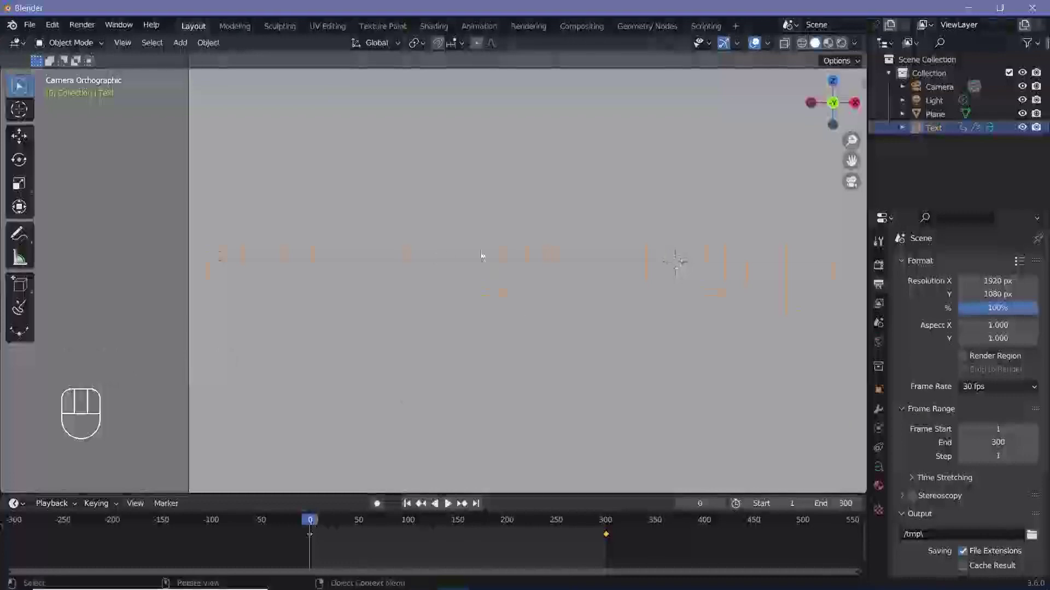
# Step: Hide the Plane, duplicate the text as Text.001, and delete its frame-300 keyframe
pyautogui.click(1021, 114)
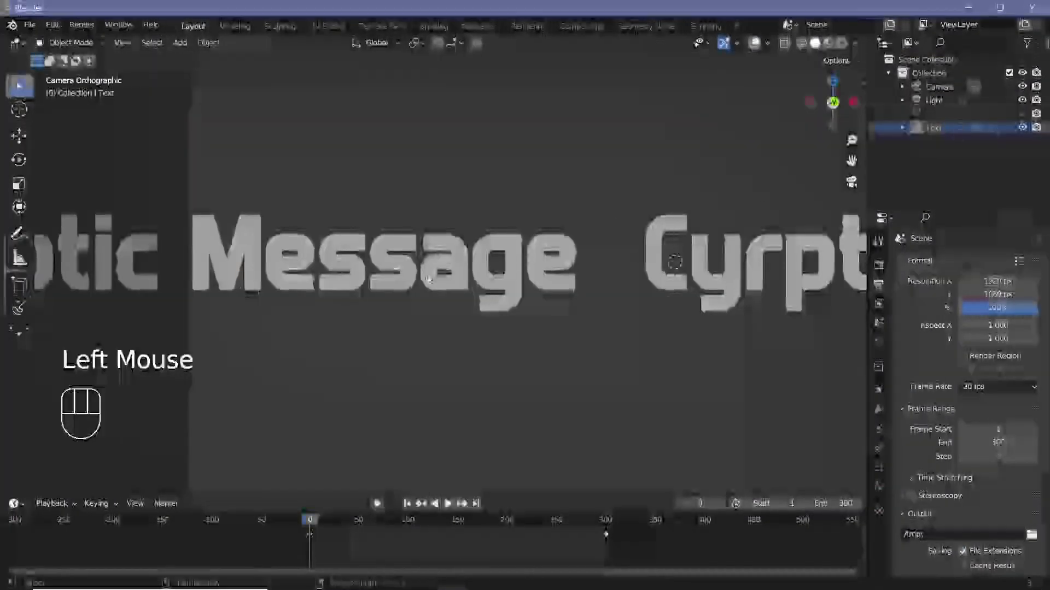
pyautogui.hotkey('shift', 'd')
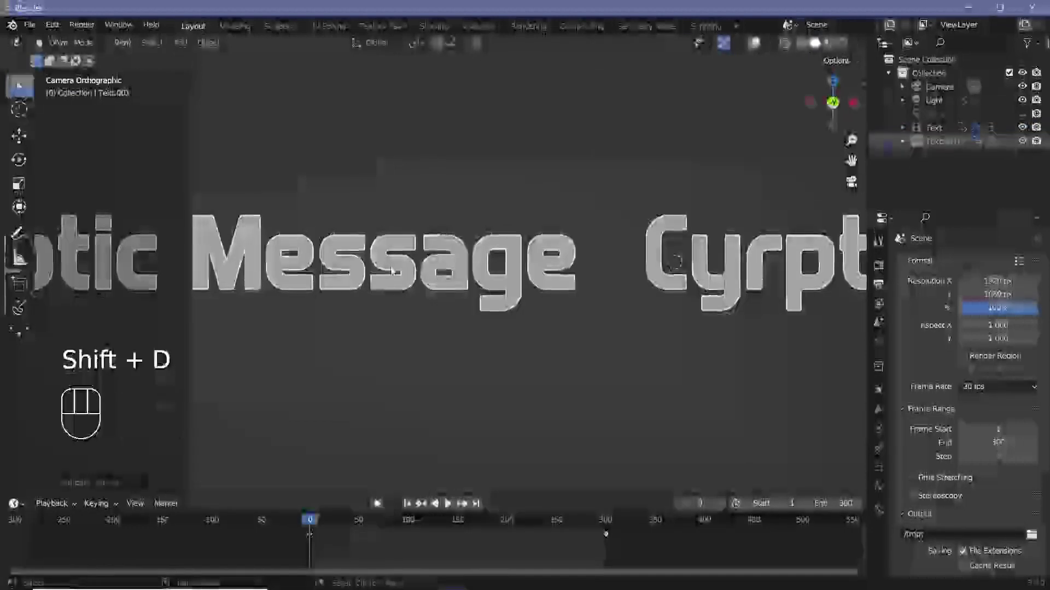
pyautogui.click(929, 148)
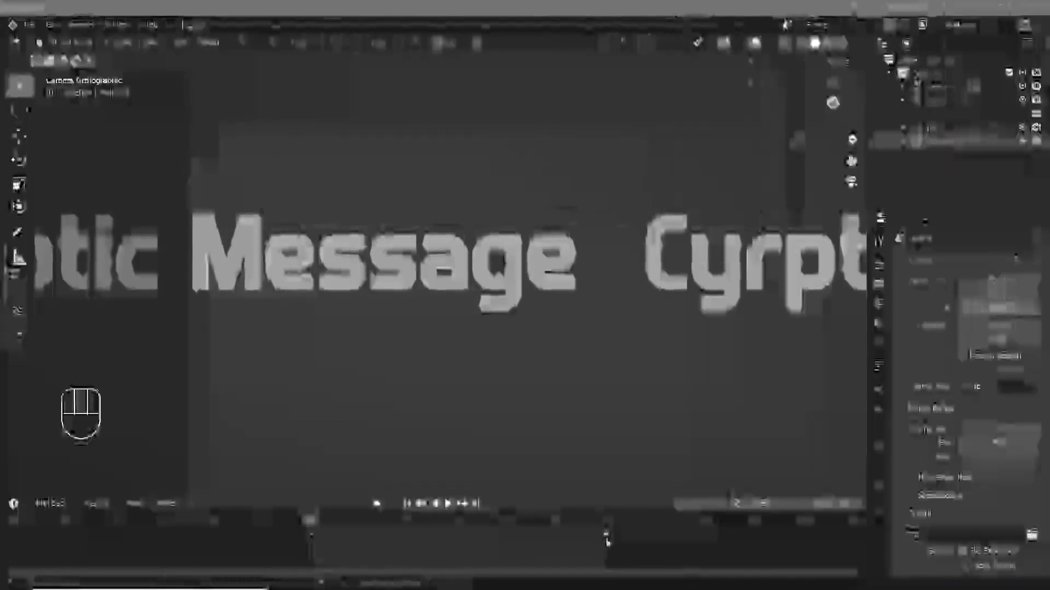
pyautogui.click(605, 537)
pyautogui.press('x')
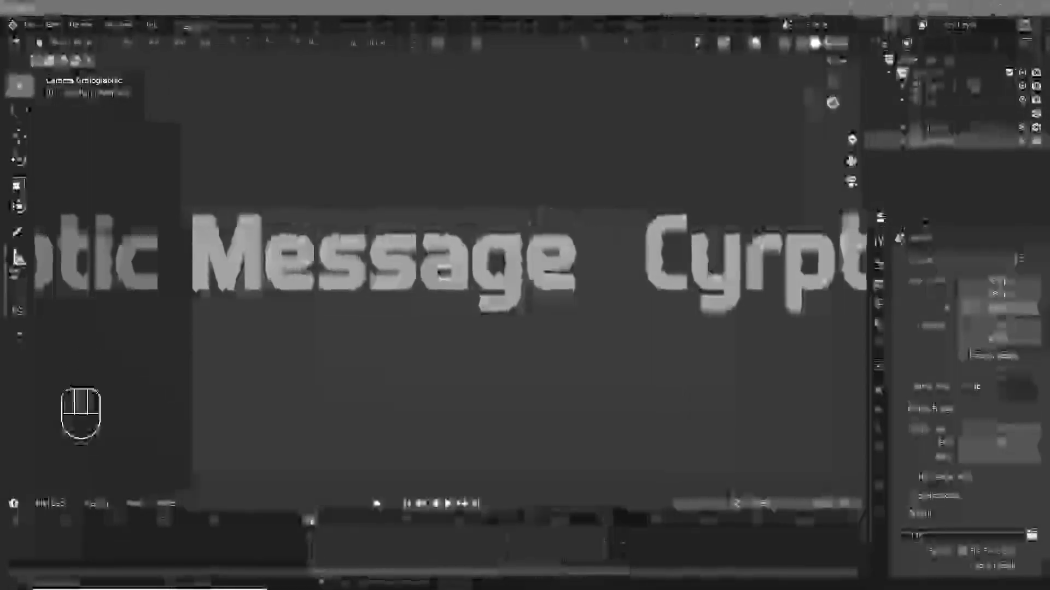
# Step: At frame 300, move Text.001 to a new position, zoomed in on the word Message
pyautogui.click(447, 503)
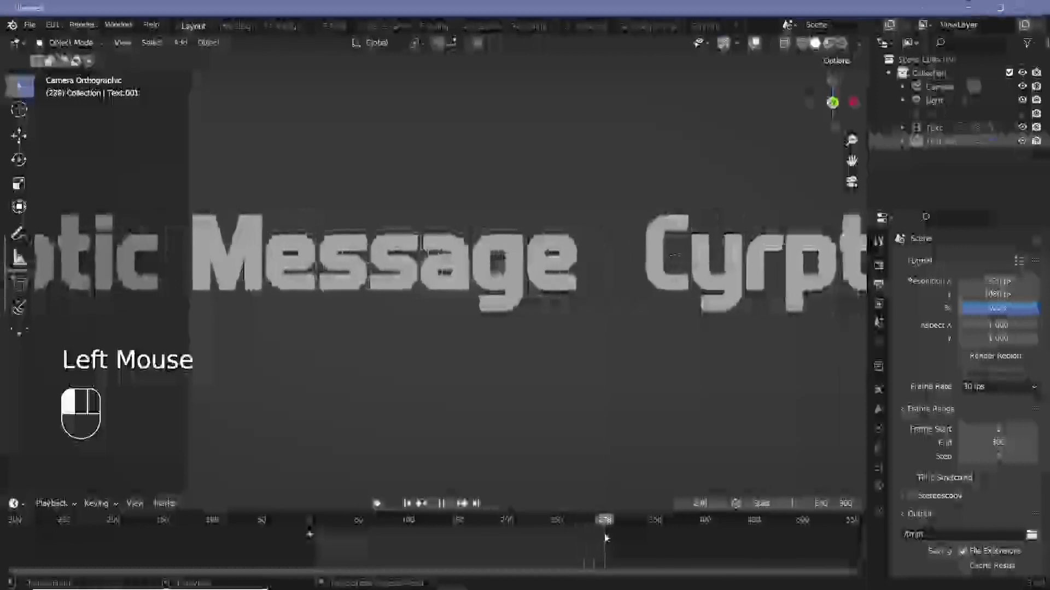
pyautogui.keyDown('shift'); pyautogui.moveTo(337, 326); pyautogui.dragTo(338, 312, button='middle'); pyautogui.keyUp('shift')
pyautogui.keyDown('ctrl'); pyautogui.moveTo(337, 311); pyautogui.dragTo(337, 284, button='middle'); pyautogui.keyUp('ctrl')
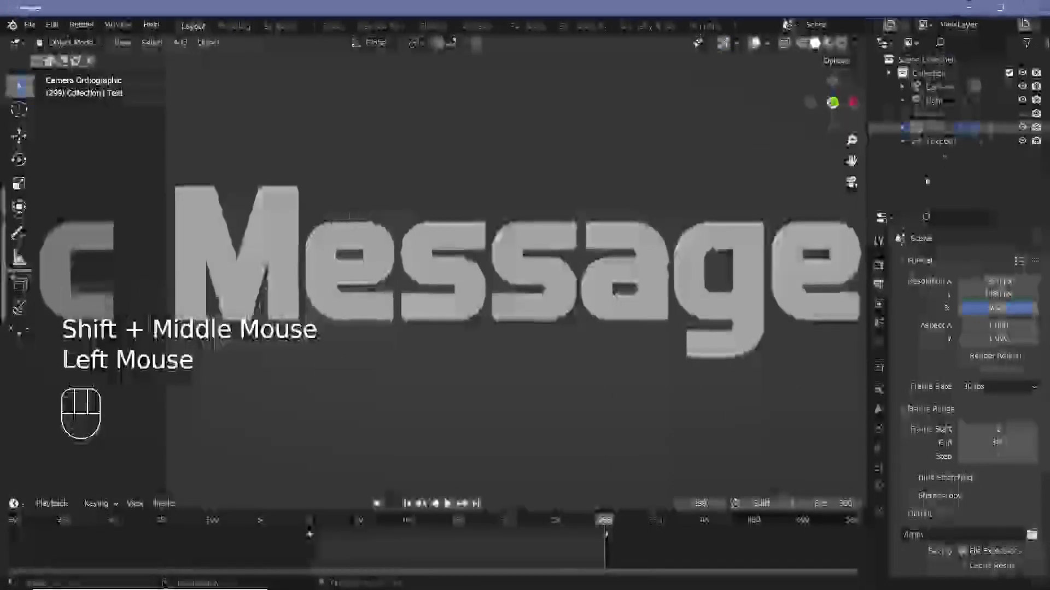
pyautogui.doubleClick(948, 142)
pyautogui.press('Right')
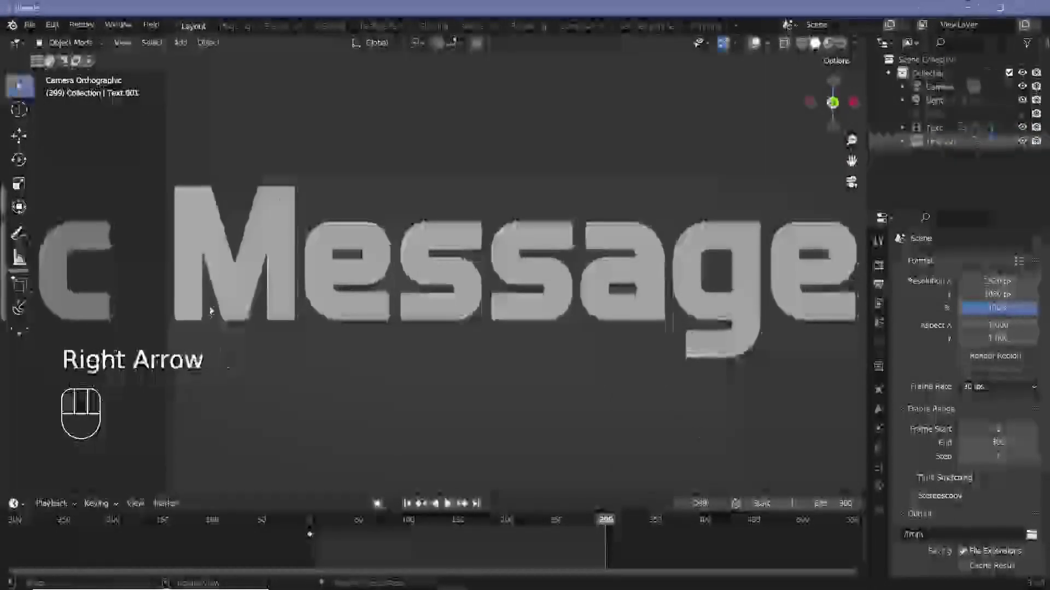
pyautogui.press('g')
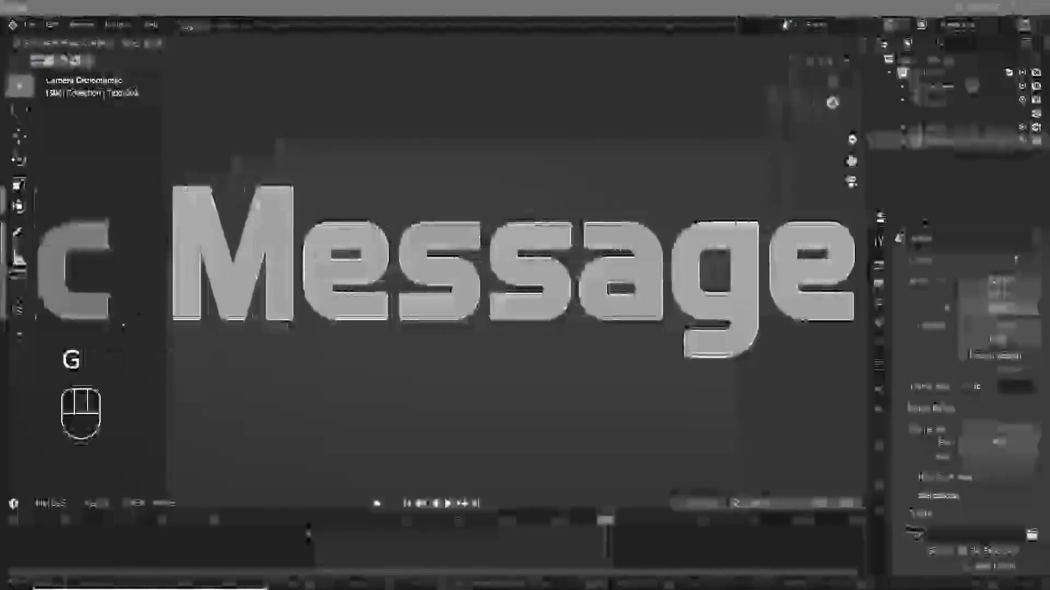
pyautogui.click(328, 323)
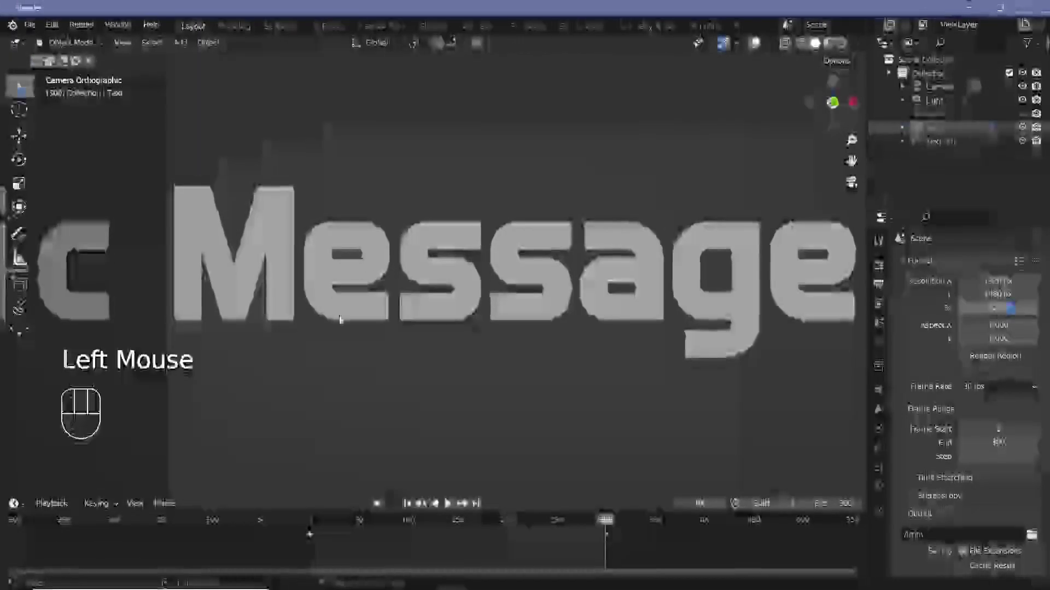
pyautogui.keyDown('ctrl'); pyautogui.moveTo(277, 347); pyautogui.dragTo(383, 229, button='middle'); pyautogui.keyUp('ctrl')
pyautogui.keyDown('ctrl'); pyautogui.moveTo(383, 229); pyautogui.dragTo(427, 185, button='middle'); pyautogui.keyUp('ctrl')
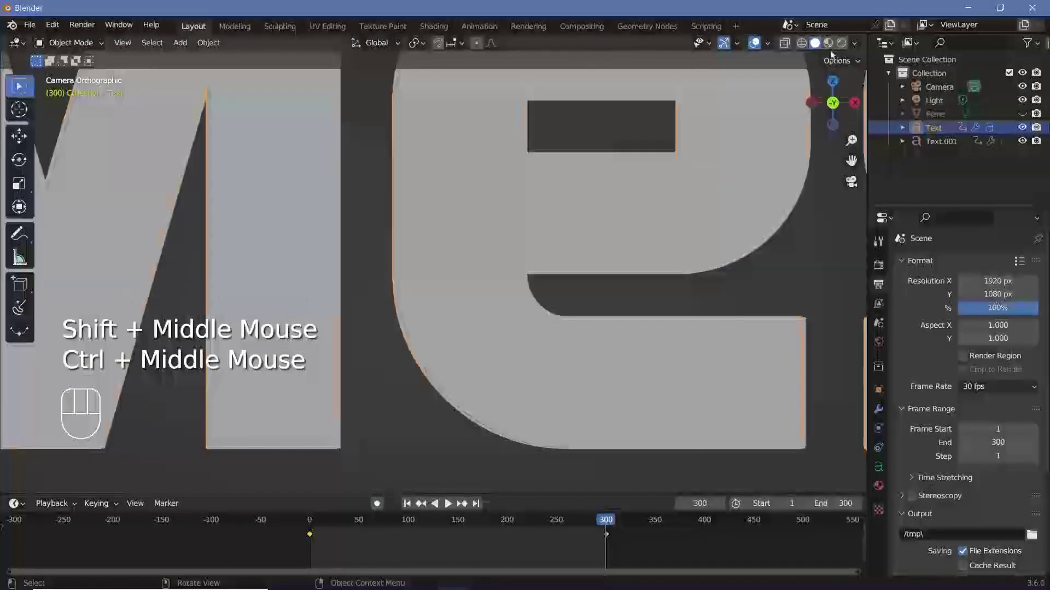
# Step: In X-ray wireframe view, shift Text along X and keyframe its location at frame 300
pyautogui.click(785, 43)
pyautogui.click(804, 46)
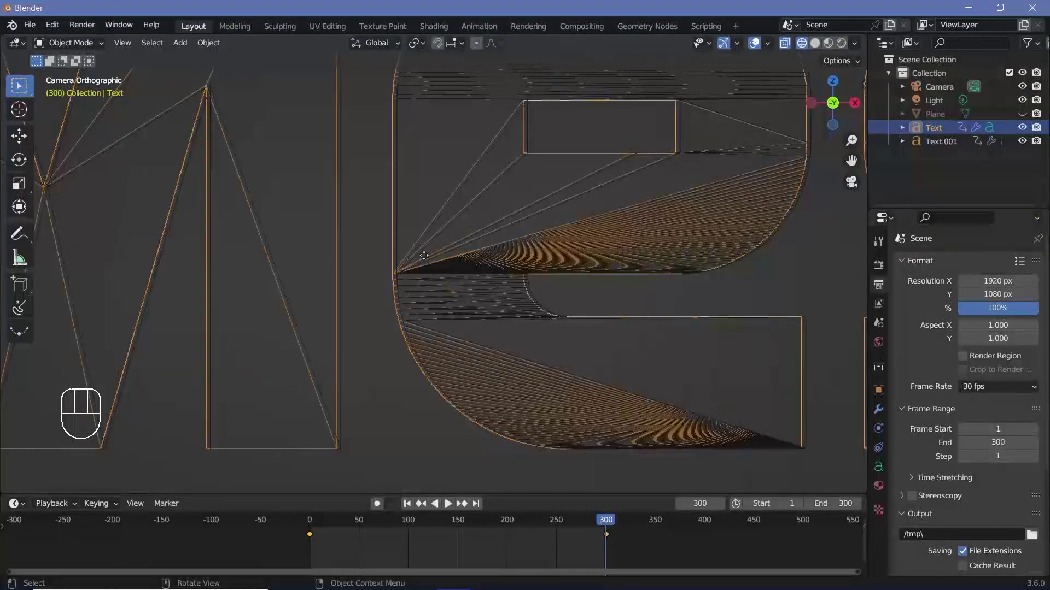
pyautogui.press('g')
pyautogui.press('x')
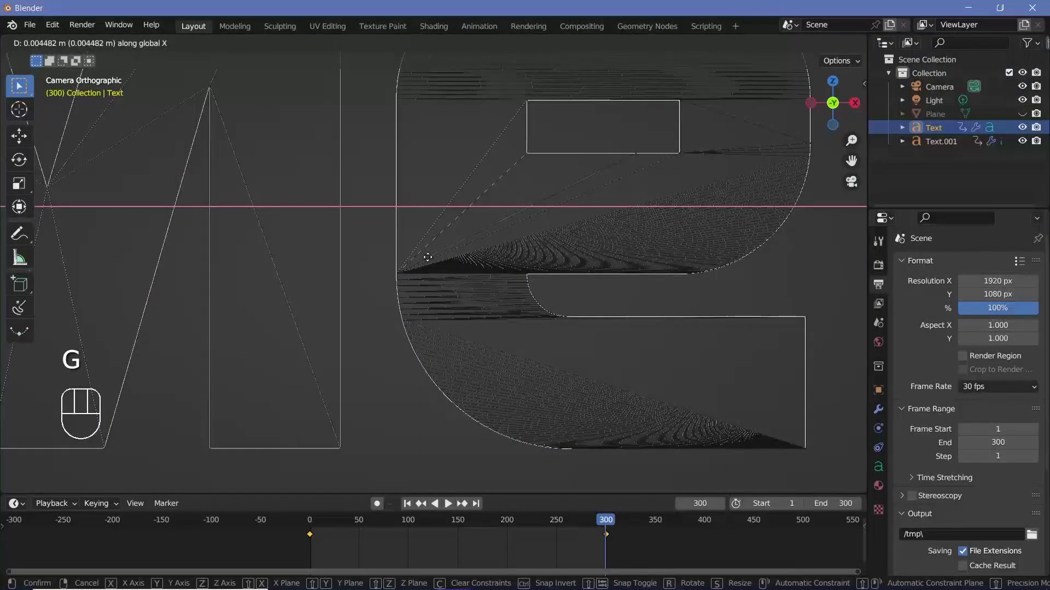
pyautogui.click(427, 256)
pyautogui.press('i')
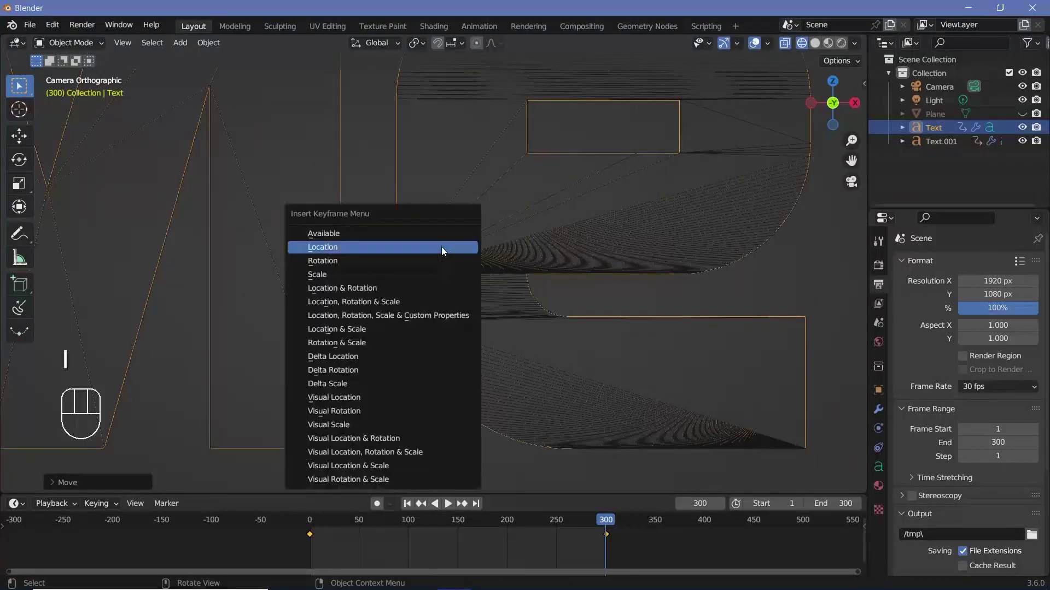
pyautogui.click(442, 248)
# Step: Delete the Text.001 copy
pyautogui.click(931, 140)
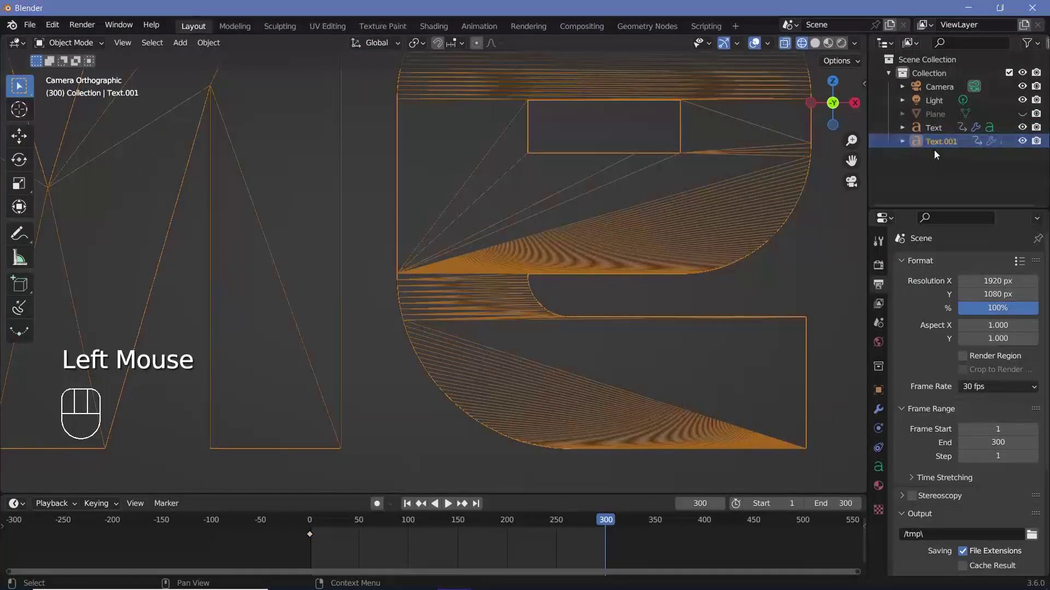
pyautogui.press('x')
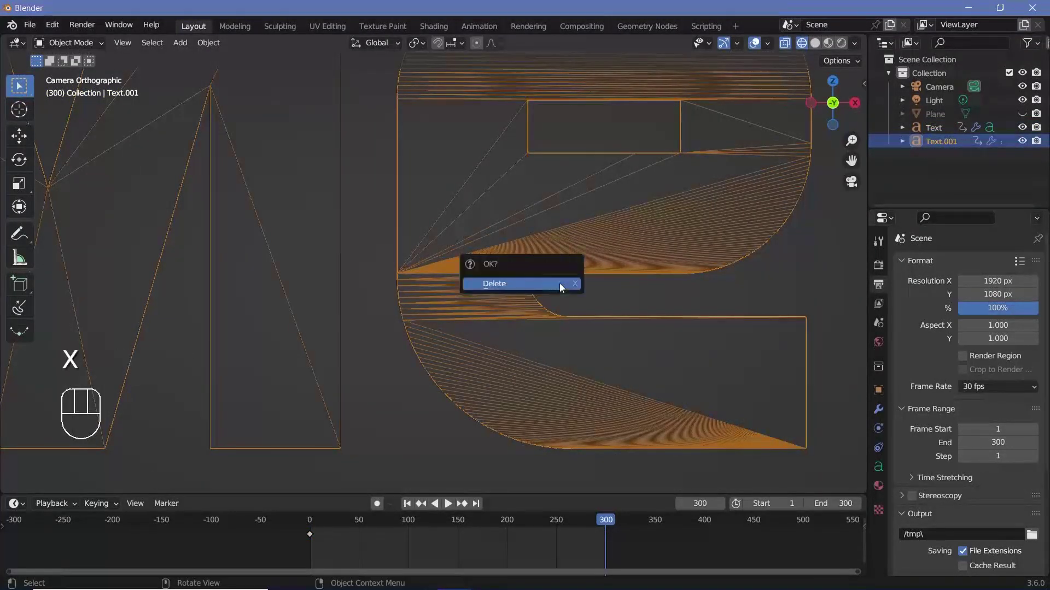
pyautogui.click(559, 283)
# Step: Switch to Solid shading with X-ray off and scrub the timeline from frame 0 to 300 and back
pyautogui.click(814, 44)
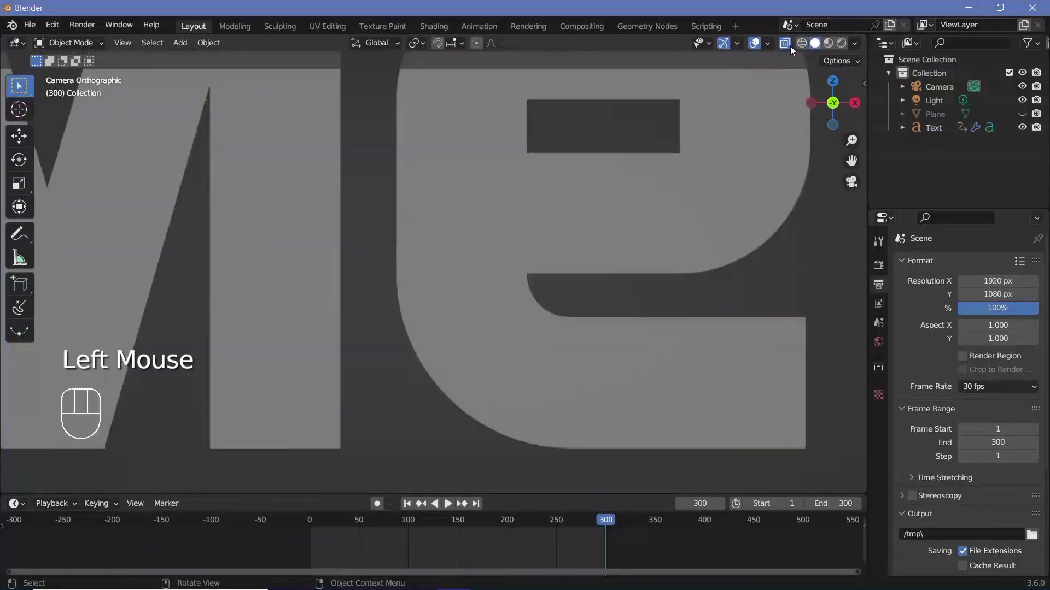
pyautogui.click(789, 46)
pyautogui.keyDown('ctrl'); pyautogui.scroll(1, 656, 164); pyautogui.keyUp('ctrl')
pyautogui.keyDown('ctrl'); pyautogui.moveTo(629, 175); pyautogui.dragTo(421, 361, button='middle'); pyautogui.keyUp('ctrl')
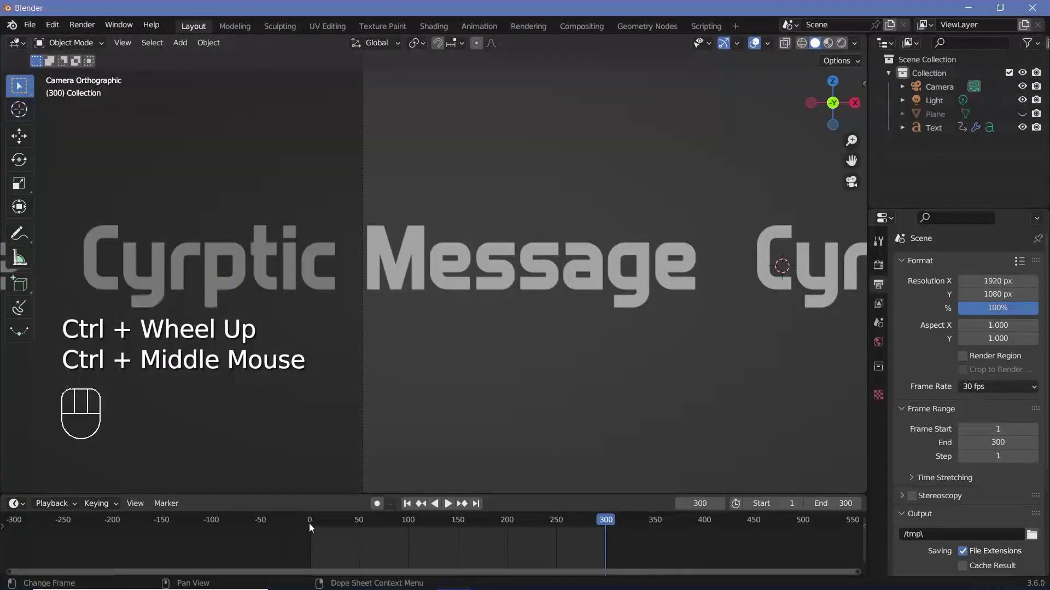
pyautogui.click(310, 524)
pyautogui.doubleClick(606, 523)
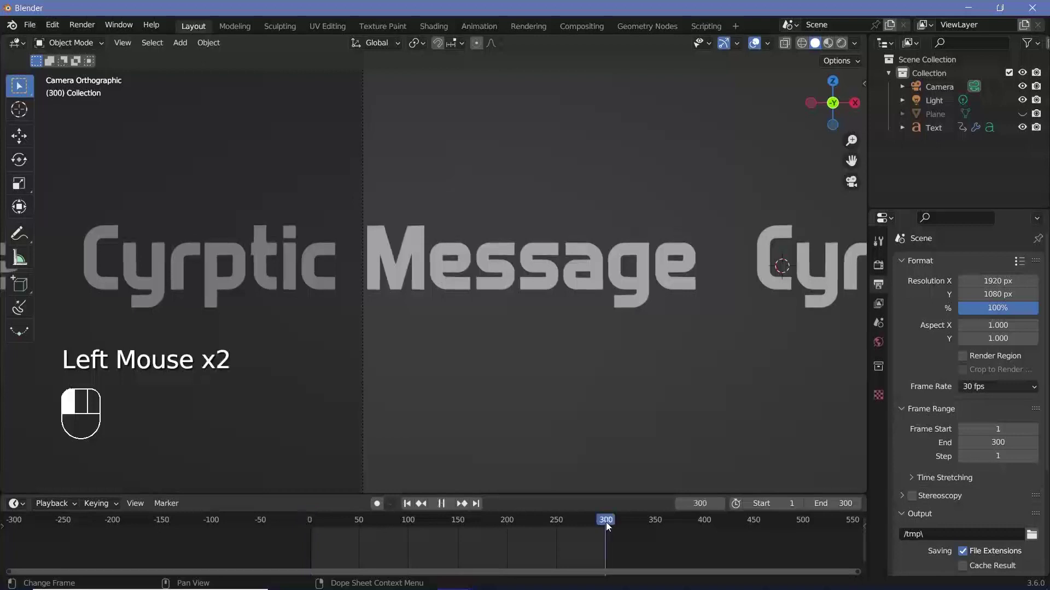
pyautogui.click(306, 525)
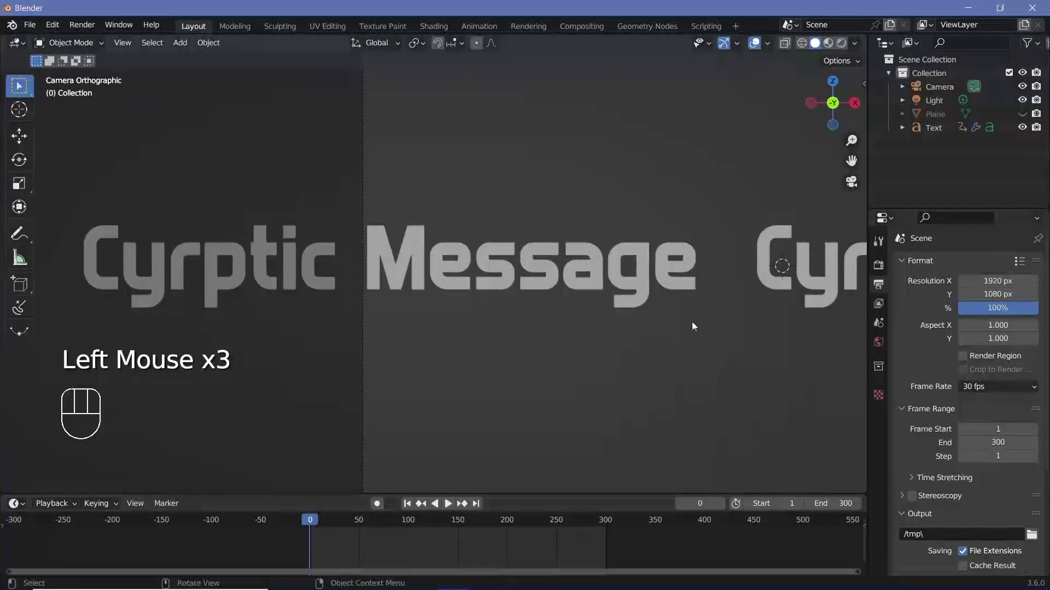
# Step: Return to the camera view, unhide the Plane, and play the animation to check the loop
pyautogui.moveTo(690, 321); pyautogui.dragTo(434, 339, button='middle')
pyautogui.press('KP_0')
pyautogui.click(1022, 113)
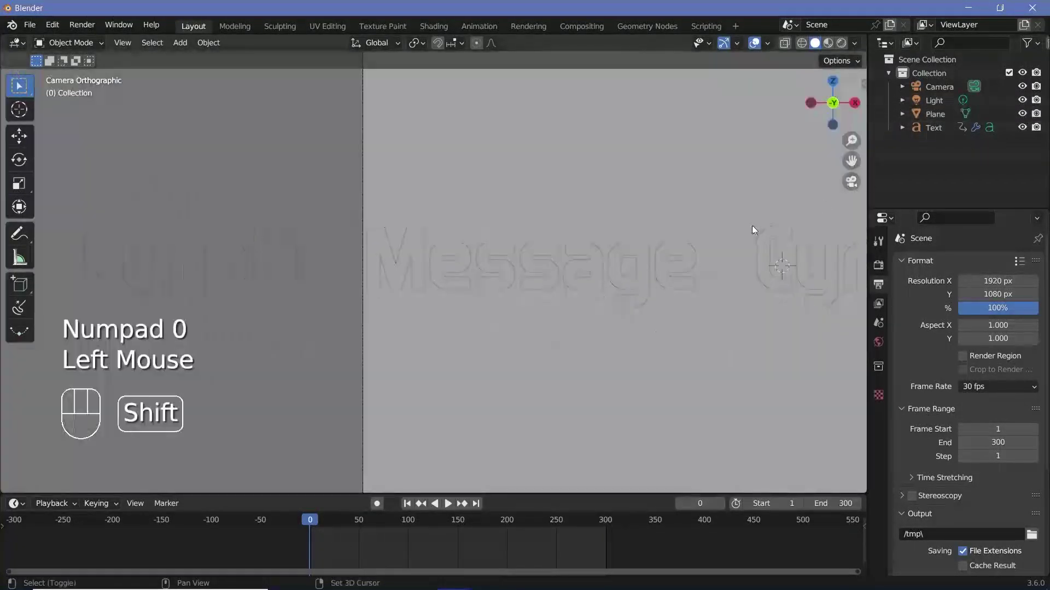
pyautogui.keyDown('shift'); pyautogui.moveTo(752, 226); pyautogui.dragTo(474, 216, button='middle'); pyautogui.keyUp('shift')
pyautogui.scroll(-3, 597, 179)
pyautogui.press('space')
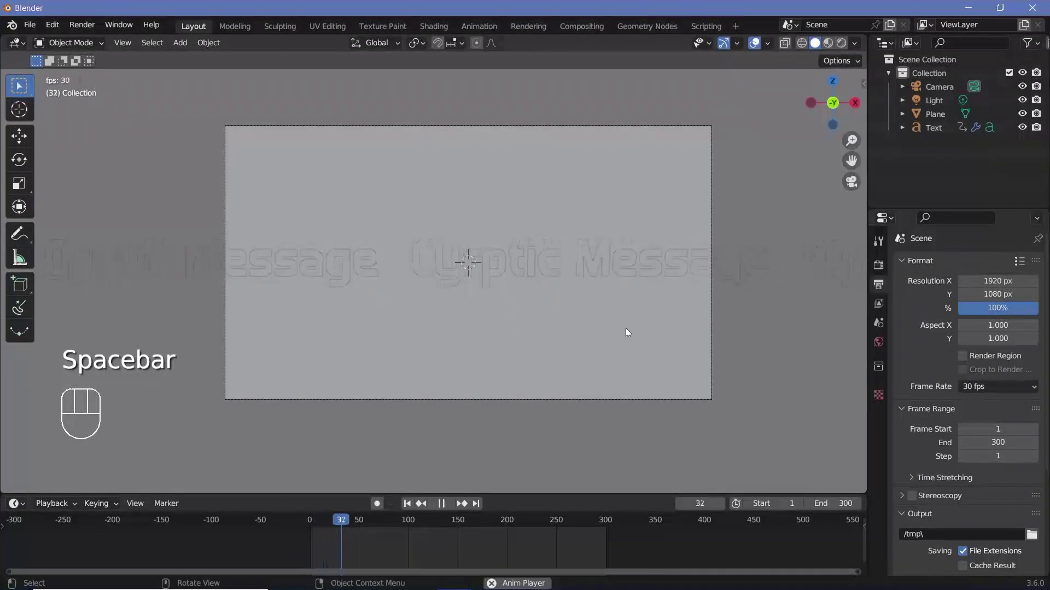
pyautogui.click(586, 524)
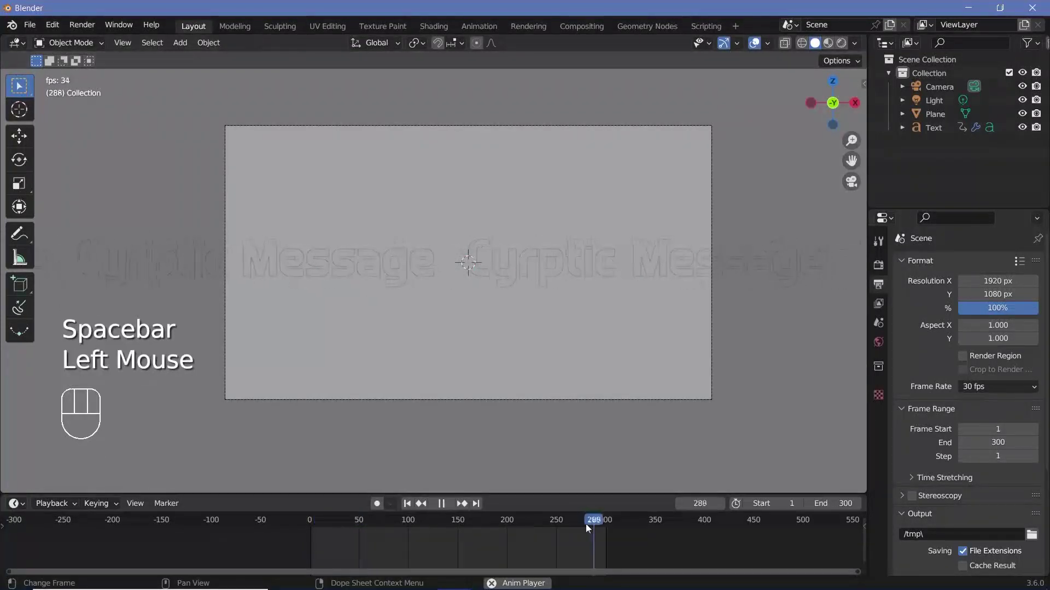
pyautogui.press('space')
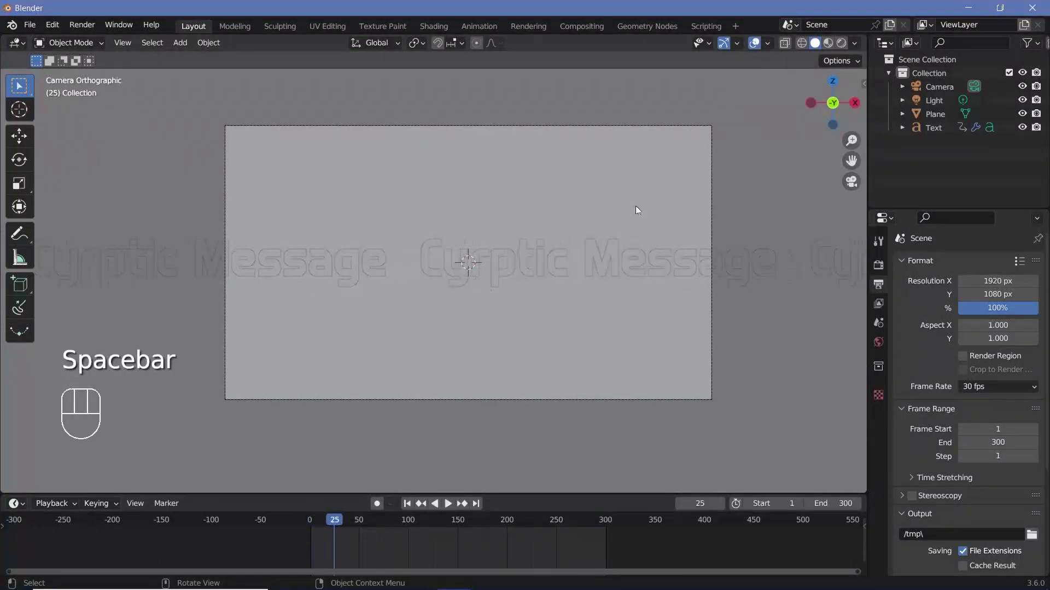
pyautogui.click(454, 224)
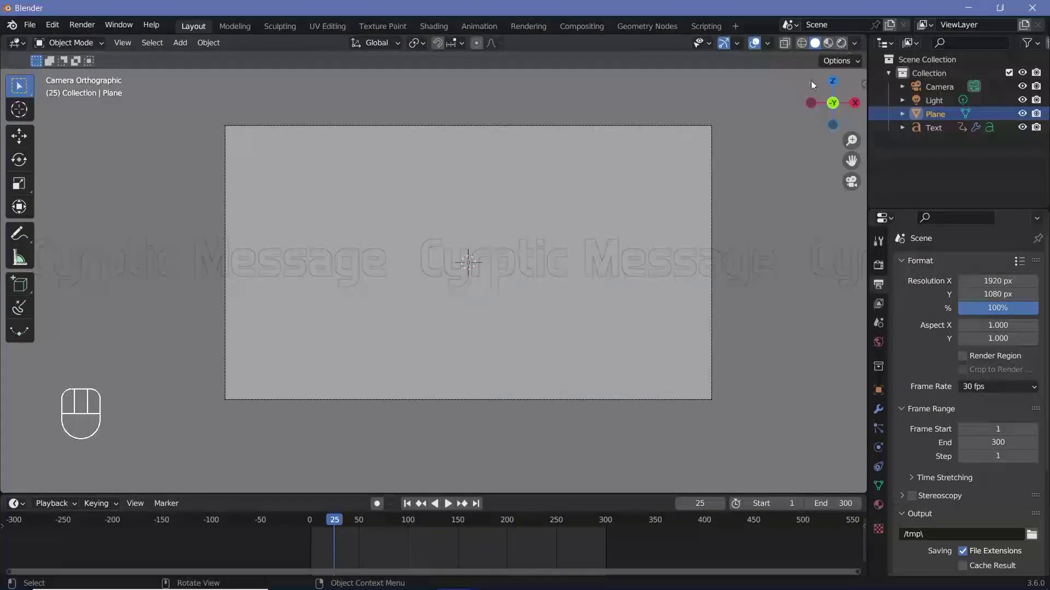
# Step: Switch to rendered preview, change the View Transform from Filmic to Standard, and delete the Light
pyautogui.click(841, 43)
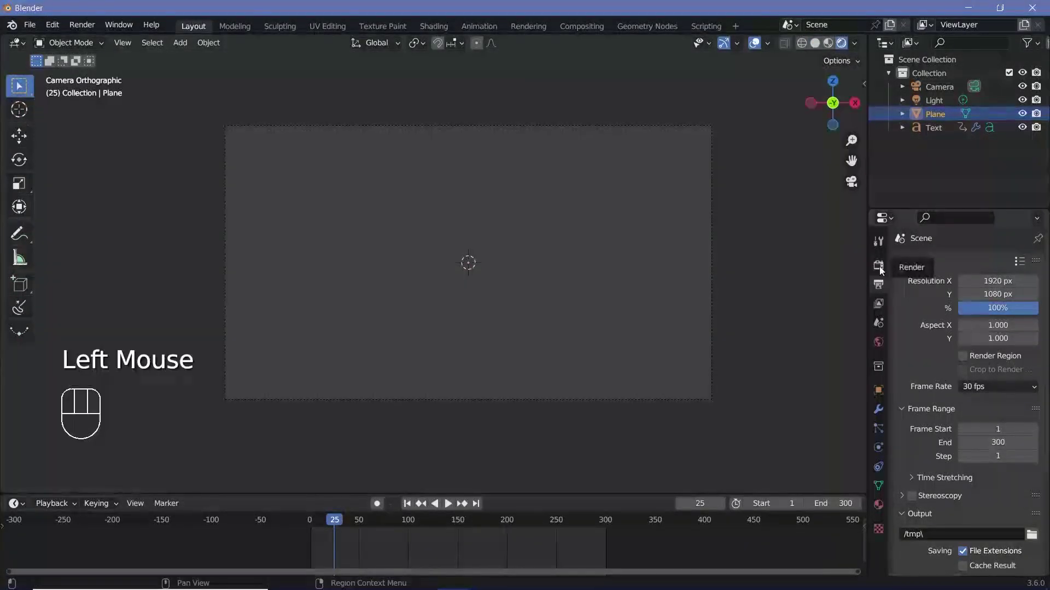
pyautogui.click(879, 266)
pyautogui.scroll(-3, 897, 410)
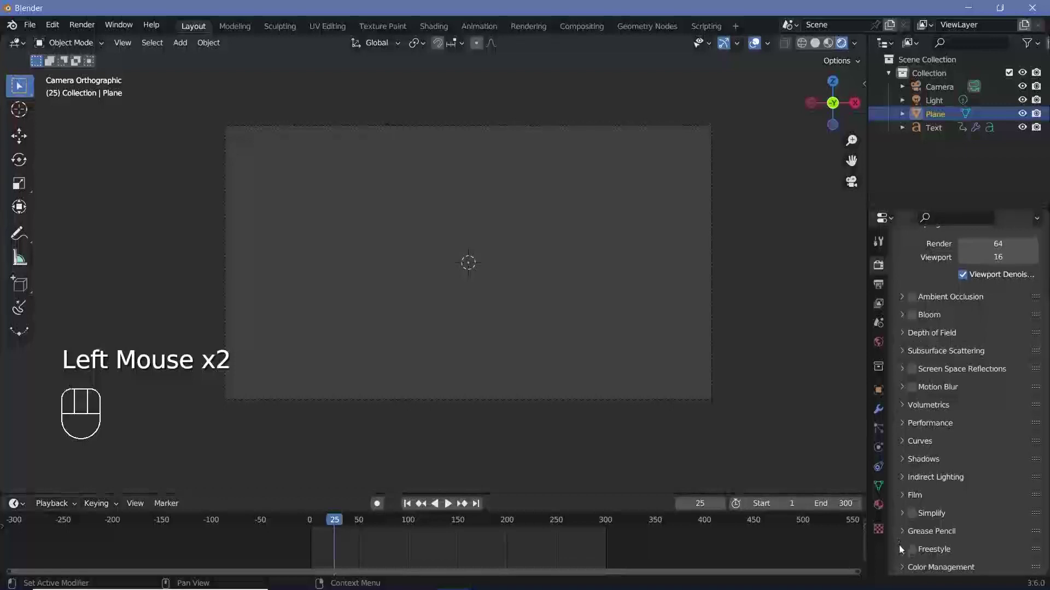
pyautogui.click(915, 563)
pyautogui.scroll(-5, 930, 520)
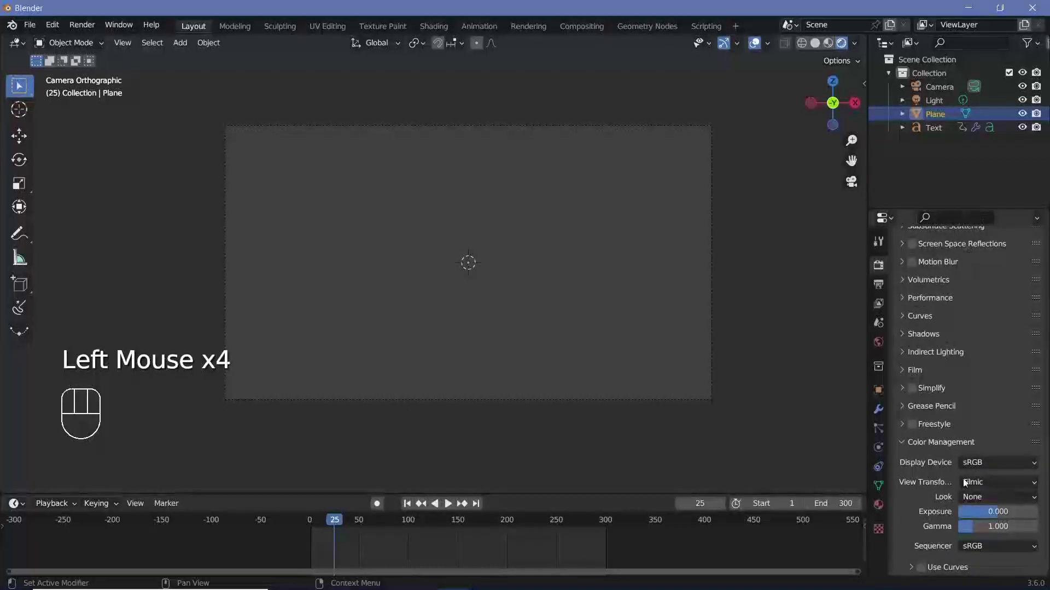
pyautogui.click(965, 484)
pyautogui.click(970, 497)
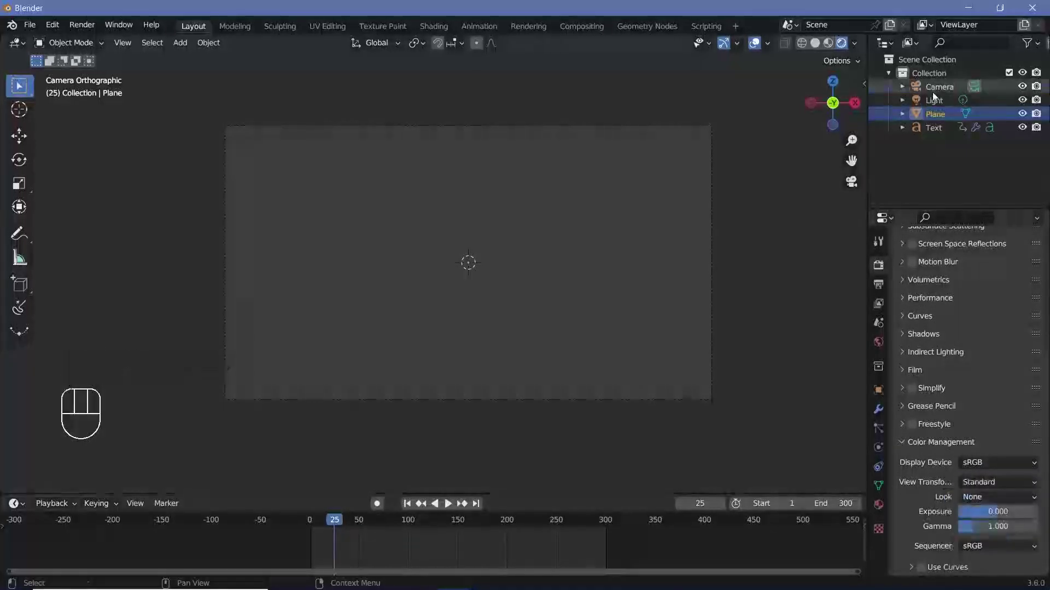
pyautogui.click(933, 98)
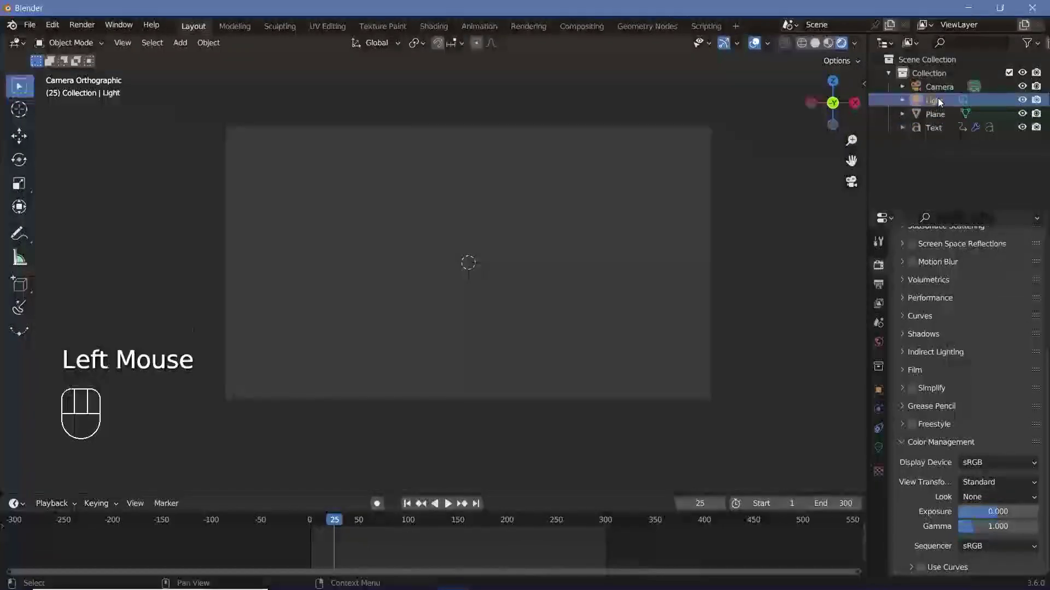
pyautogui.press('Delete')
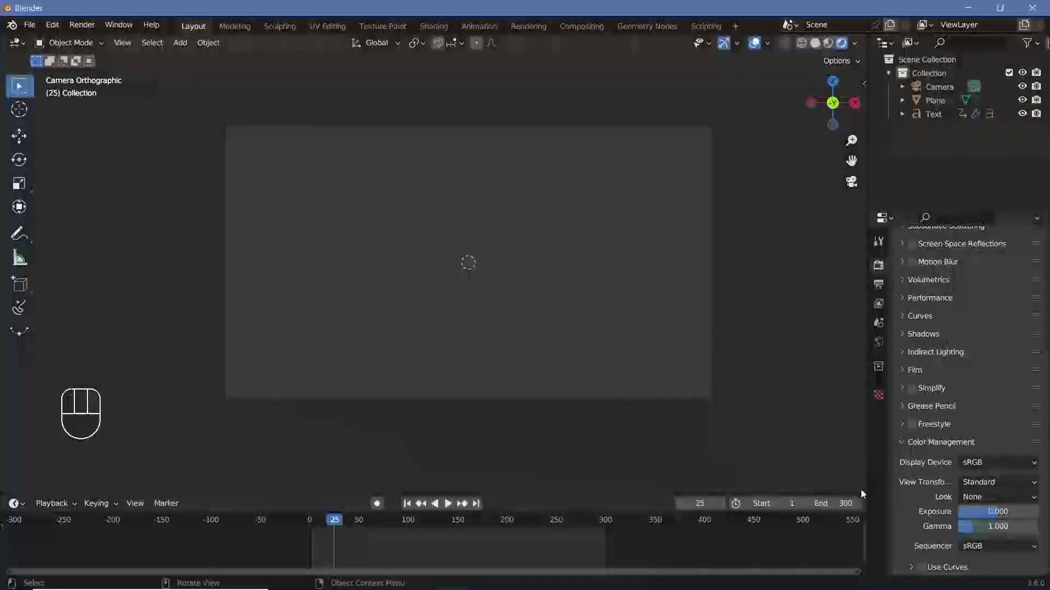
# Step: Split the viewport and turn the new area into a Shader Editor with its sidebar hidden
pyautogui.moveTo(863, 491); pyautogui.dragTo(532, 476)
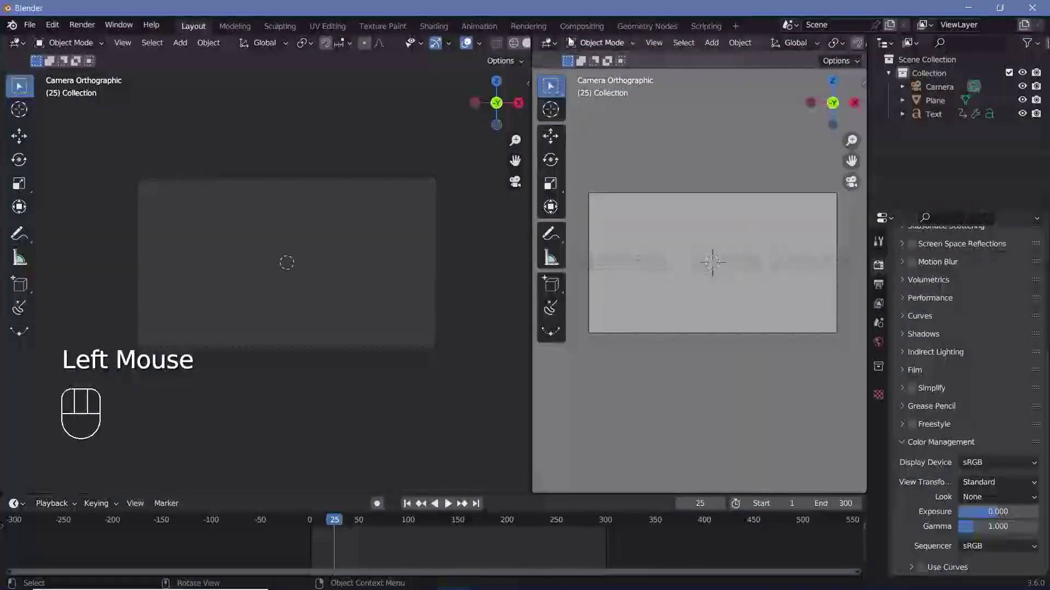
pyautogui.click(550, 43)
pyautogui.click(99, 169)
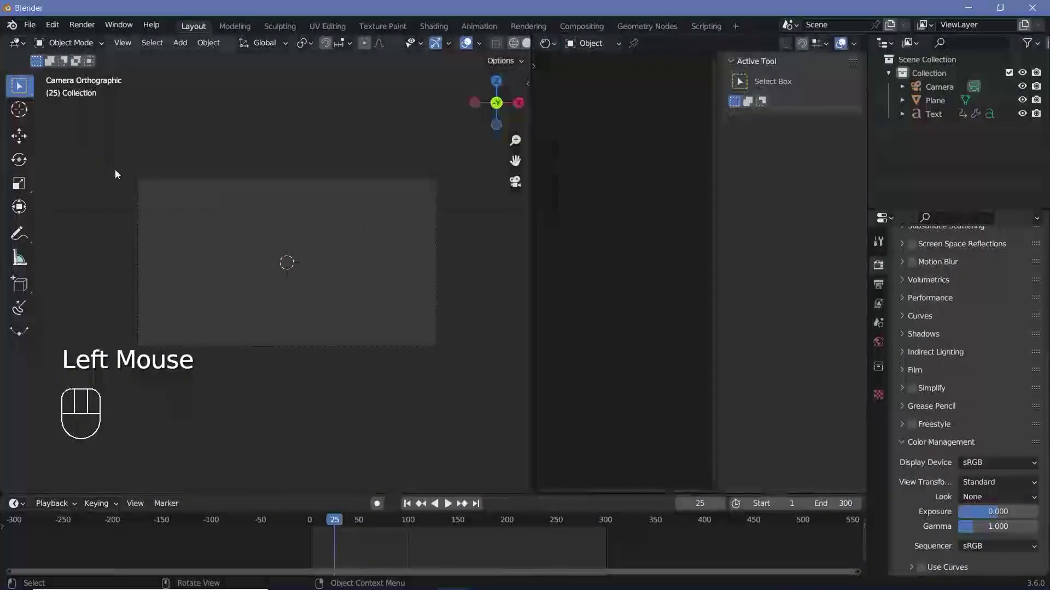
pyautogui.press('n')
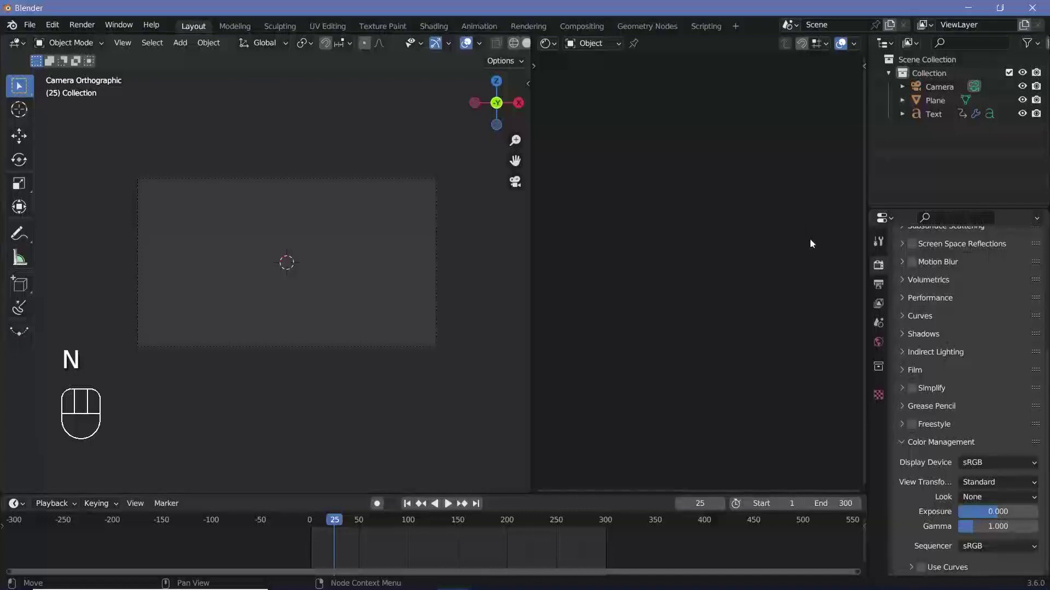
# Step: Assign the existing 'Material' to the Plane and zoom in on its Principled BSDF node
pyautogui.click(931, 103)
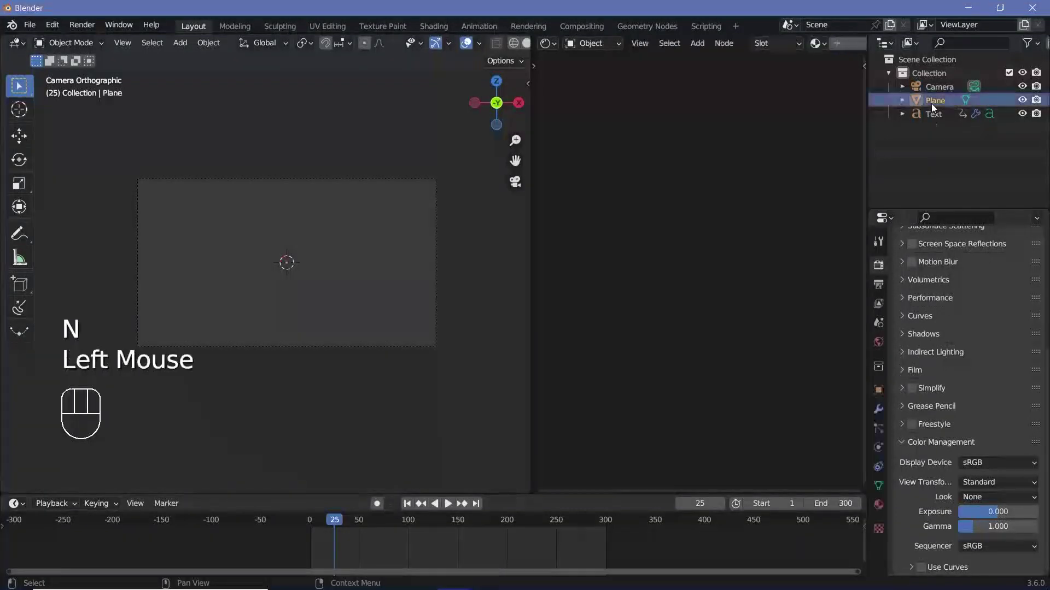
pyautogui.click(878, 508)
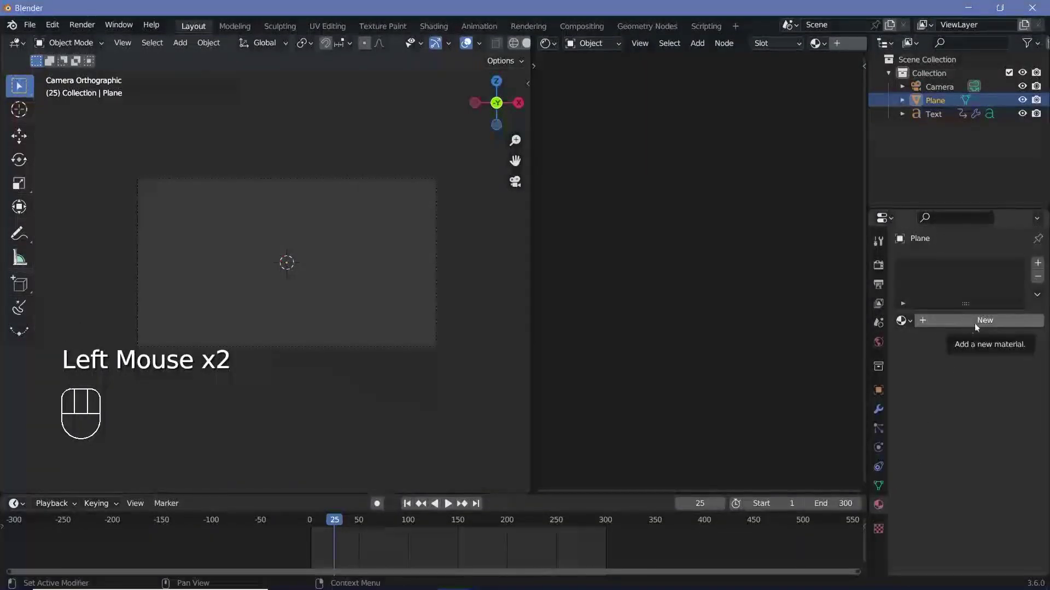
pyautogui.click(904, 323)
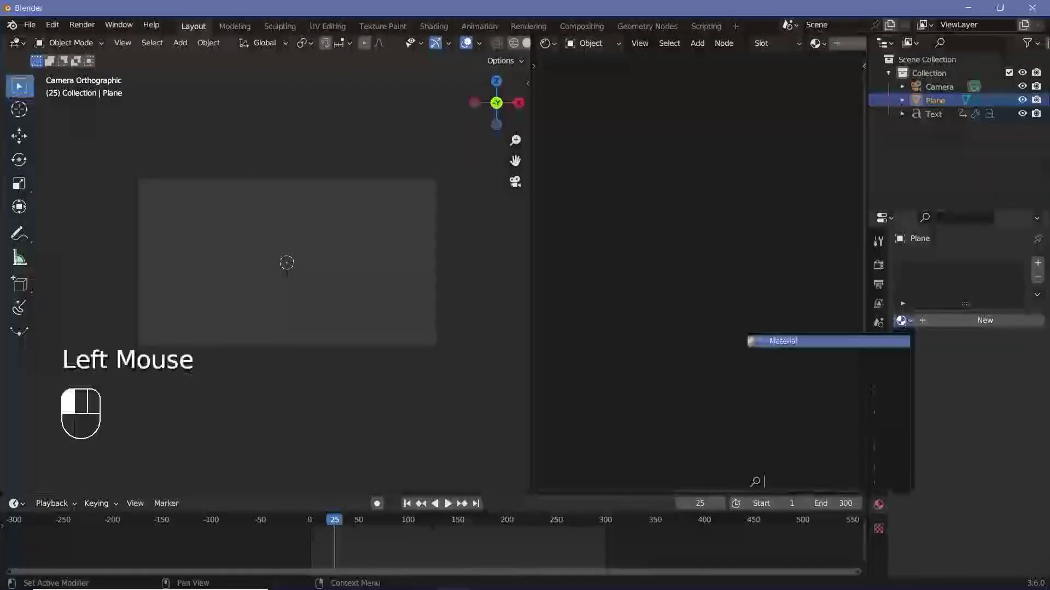
pyautogui.click(790, 341)
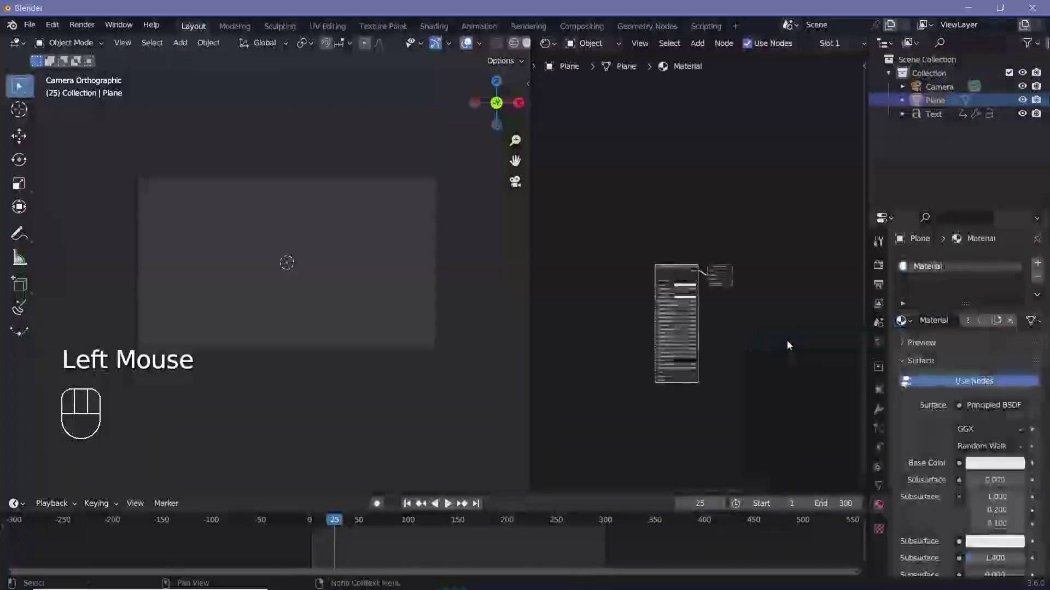
pyautogui.moveTo(718, 370); pyautogui.dragTo(727, 235, button='middle')
pyautogui.moveTo(727, 235); pyautogui.dragTo(727, 231, button='middle')
pyautogui.click(728, 231)
# Step: Replace the Principled BSDF with an Emission node connected to the material surface
pyautogui.press('x')
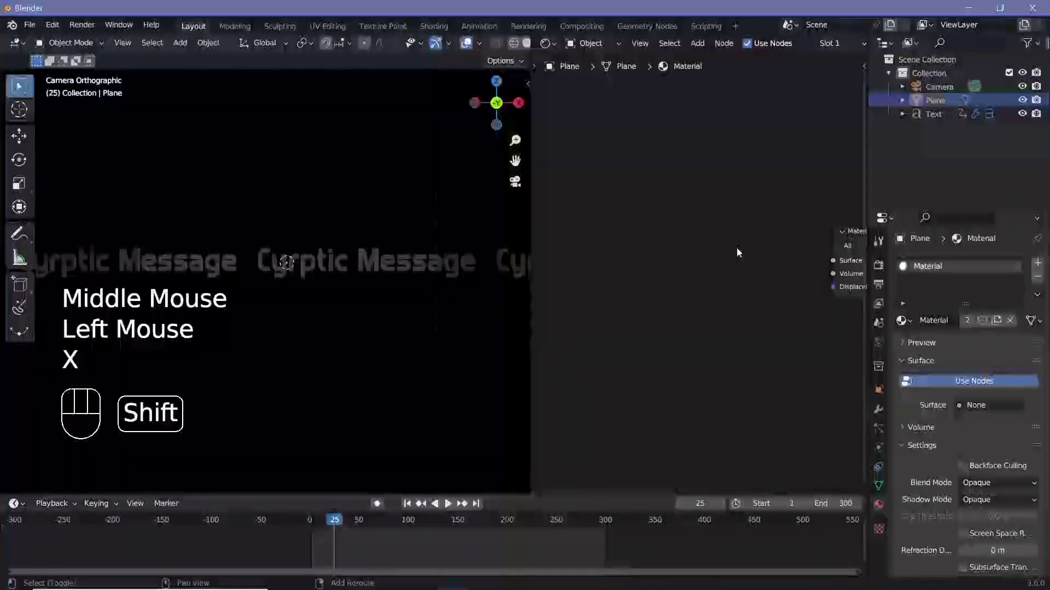
pyautogui.hotkey('shift', 'a')
pyautogui.click(737, 248)
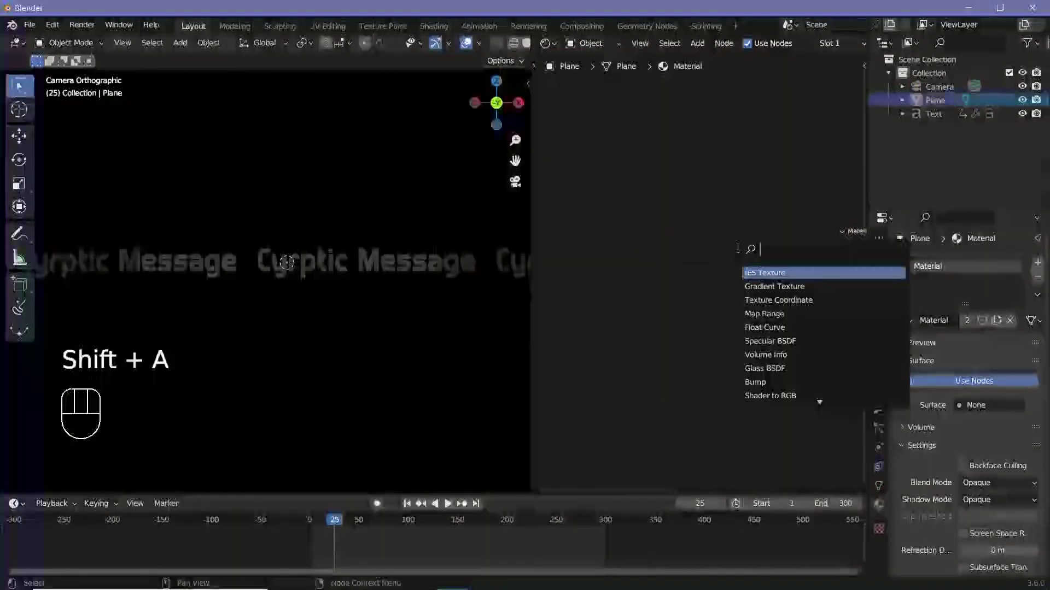
pyautogui.write('emiss')
pyautogui.press('Return')
pyautogui.moveTo(775, 260); pyautogui.dragTo(842, 264)
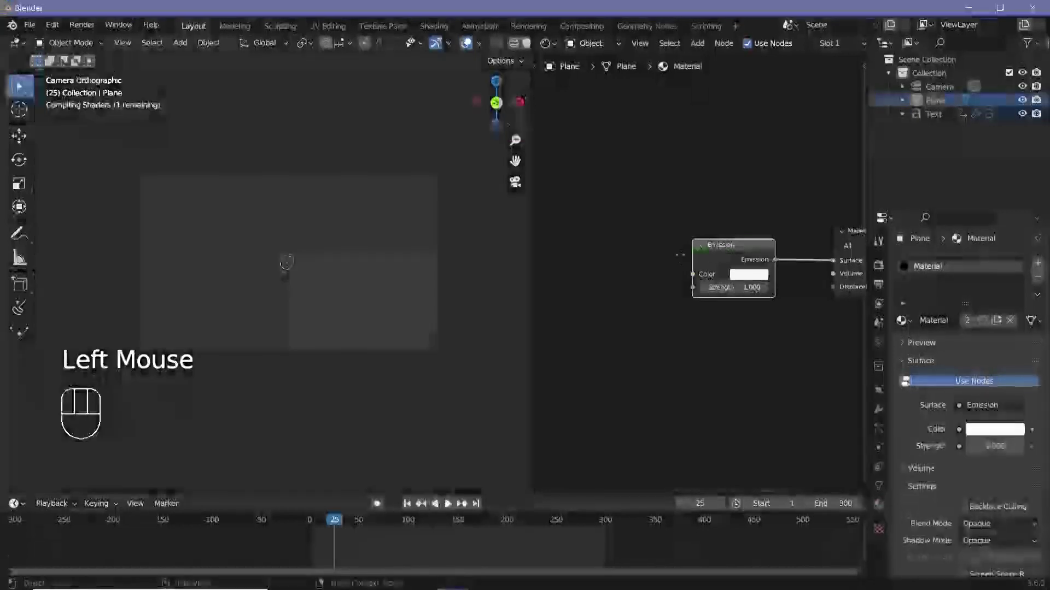
pyautogui.moveTo(597, 281); pyautogui.dragTo(674, 261, button='middle')
# Step: Add a Voronoi Texture and a White Noise Texture node to the left of the Emission
pyautogui.hotkey('shift', 'a')
pyautogui.click(677, 264)
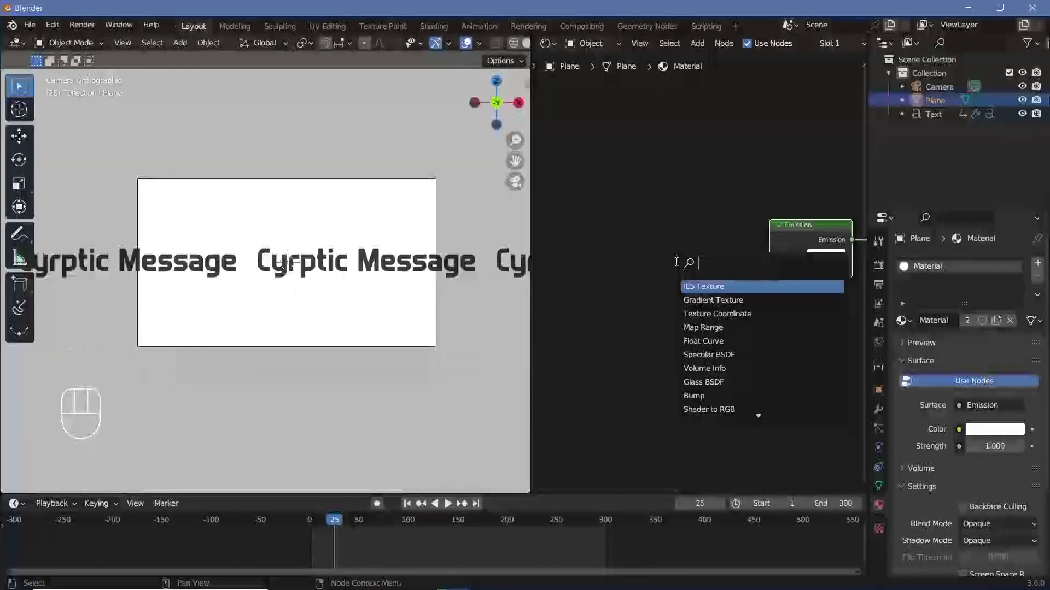
pyautogui.write('vor')
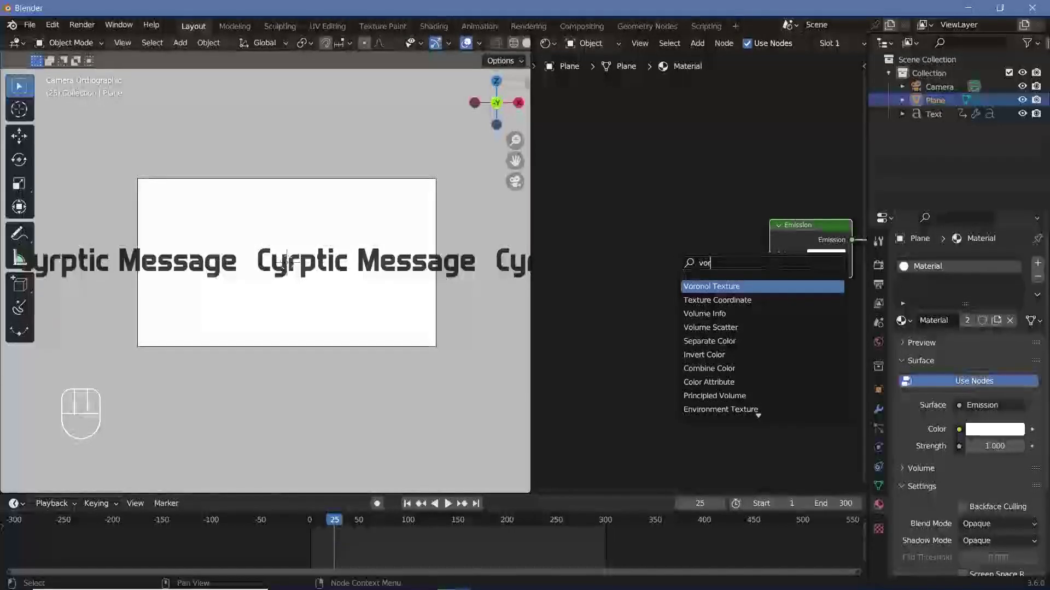
pyautogui.press('Return')
pyautogui.middleClick(546, 271)
pyautogui.hotkey('shift', 'a')
pyautogui.click(716, 243)
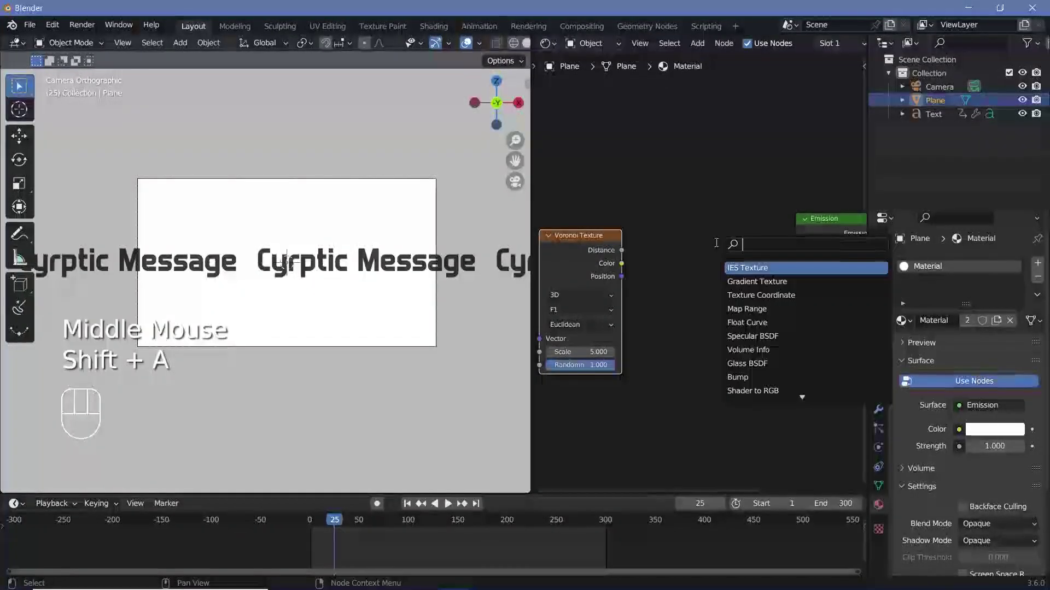
pyautogui.write('white')
pyautogui.press('Return')
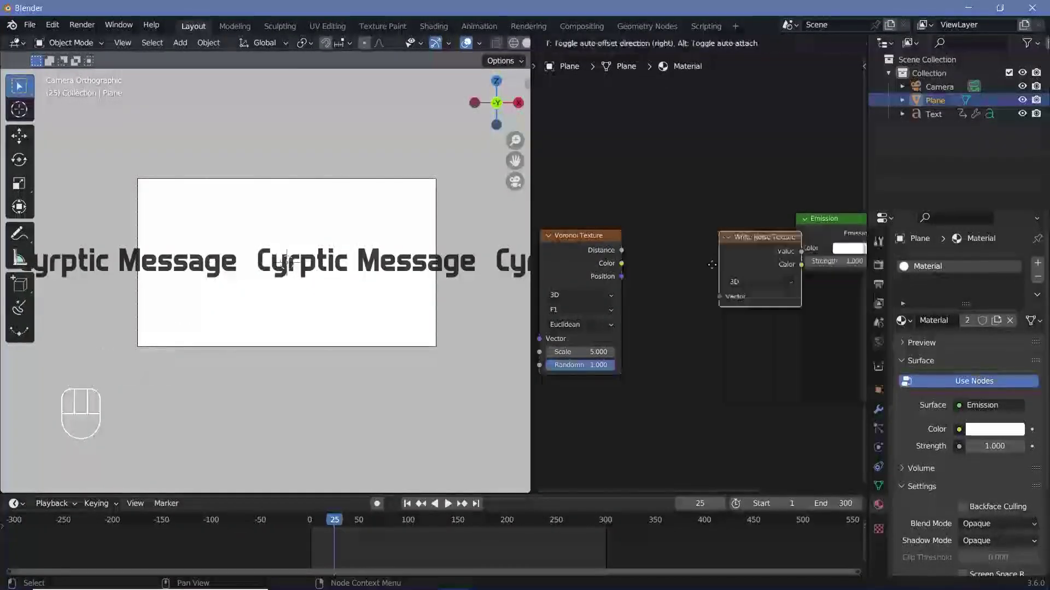
pyautogui.click(640, 251)
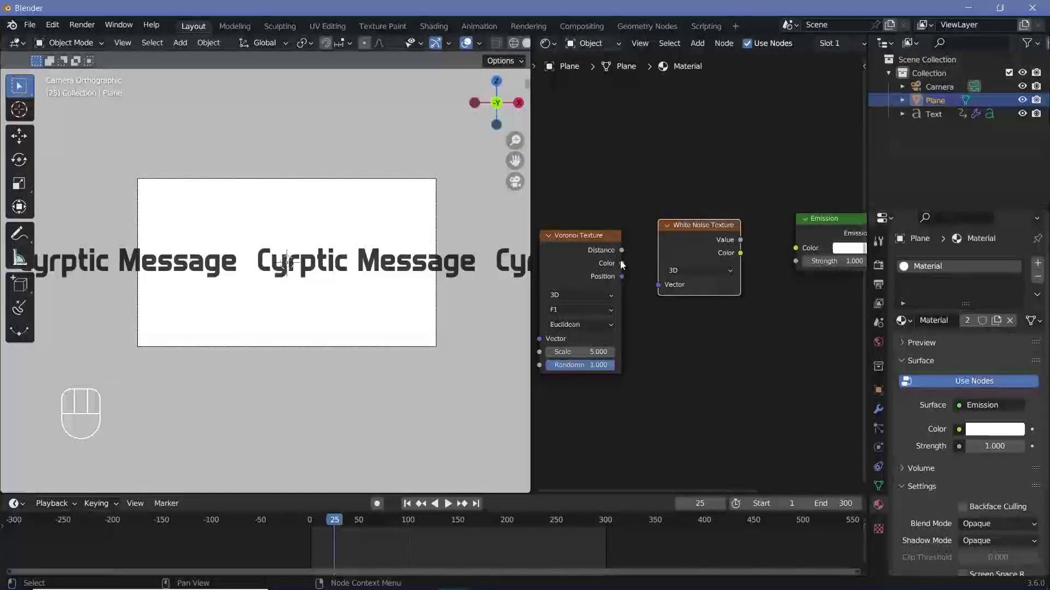
# Step: Link Voronoi Color to White Noise Vector and Value to Emission Color, with Voronoi Randomness 0
pyautogui.moveTo(622, 265); pyautogui.dragTo(658, 284)
pyautogui.click(694, 239)
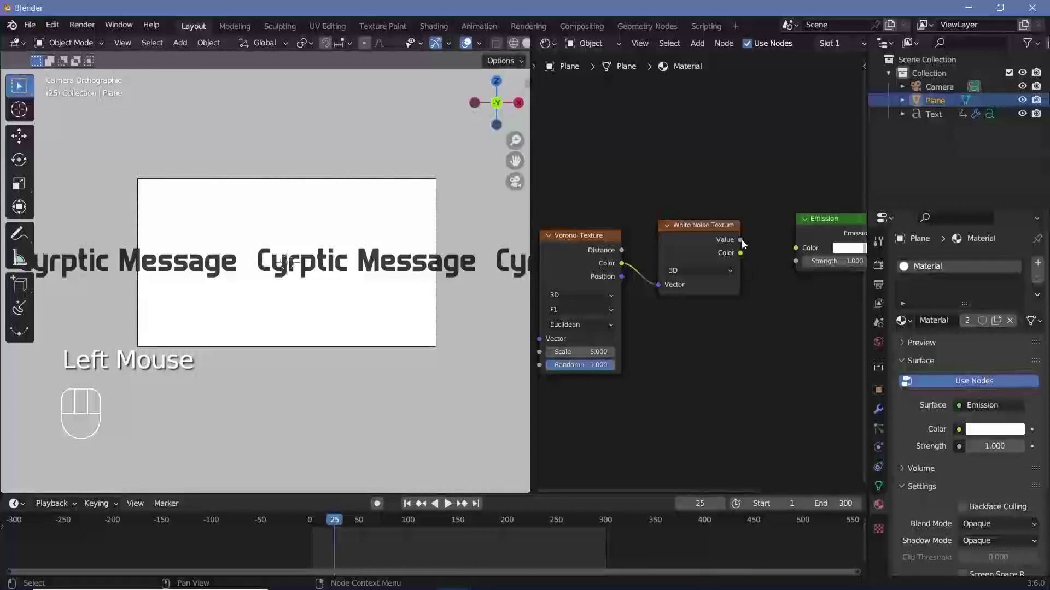
pyautogui.moveTo(741, 240); pyautogui.dragTo(798, 247)
pyautogui.moveTo(748, 327); pyautogui.dragTo(813, 304, button='middle')
pyautogui.moveTo(656, 341); pyautogui.dragTo(608, 341)
pyautogui.moveTo(604, 332); pyautogui.dragTo(719, 307, button='middle')
# Step: Add Texture Coordinate and Mapping nodes to the Voronoi, feeding them Object coordinates
pyautogui.click(749, 215)
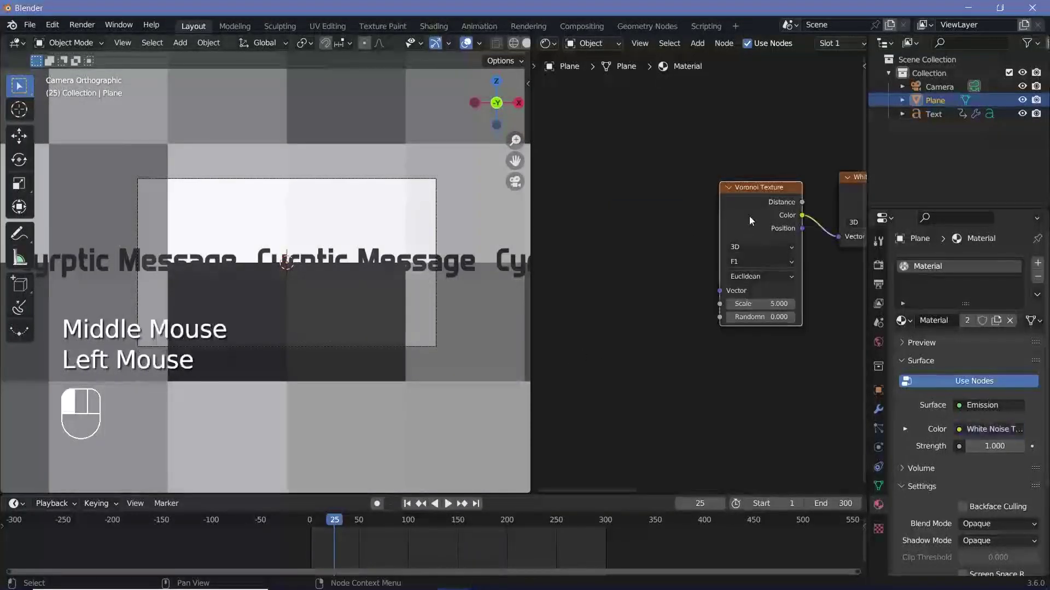
pyautogui.hotkey('ctrl', 't')
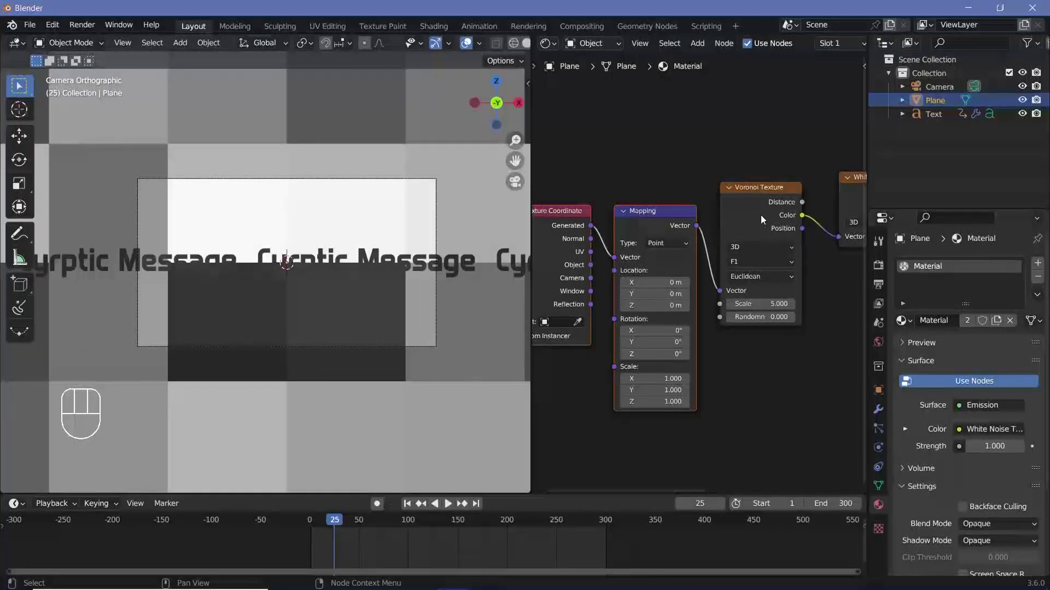
pyautogui.moveTo(760, 215); pyautogui.dragTo(805, 181, button='middle')
pyautogui.click(680, 189)
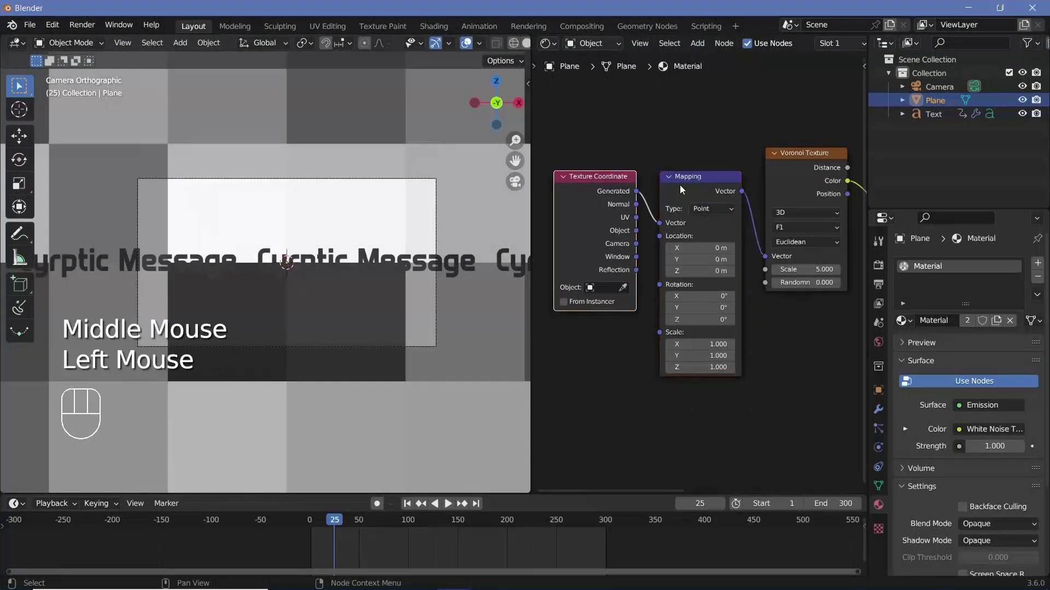
pyautogui.click(681, 190)
pyautogui.moveTo(636, 230); pyautogui.dragTo(659, 223)
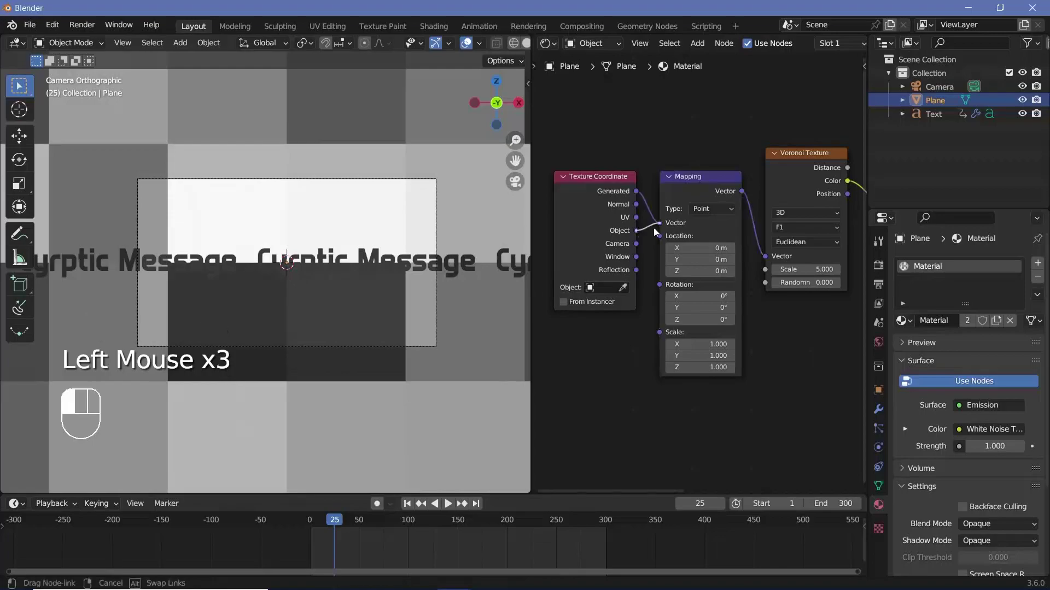
pyautogui.scroll(-2, 756, 296)
# Step: Try several Voronoi Scale values, then set the Scale to 800 for fine static noise
pyautogui.moveTo(756, 274); pyautogui.dragTo(864, 274)
pyautogui.keyDown('ctrl'); pyautogui.moveTo(327, 305); pyautogui.dragTo(329, 274, button='middle'); pyautogui.keyUp('ctrl')
pyautogui.moveTo(764, 274); pyautogui.dragTo(665, 274)
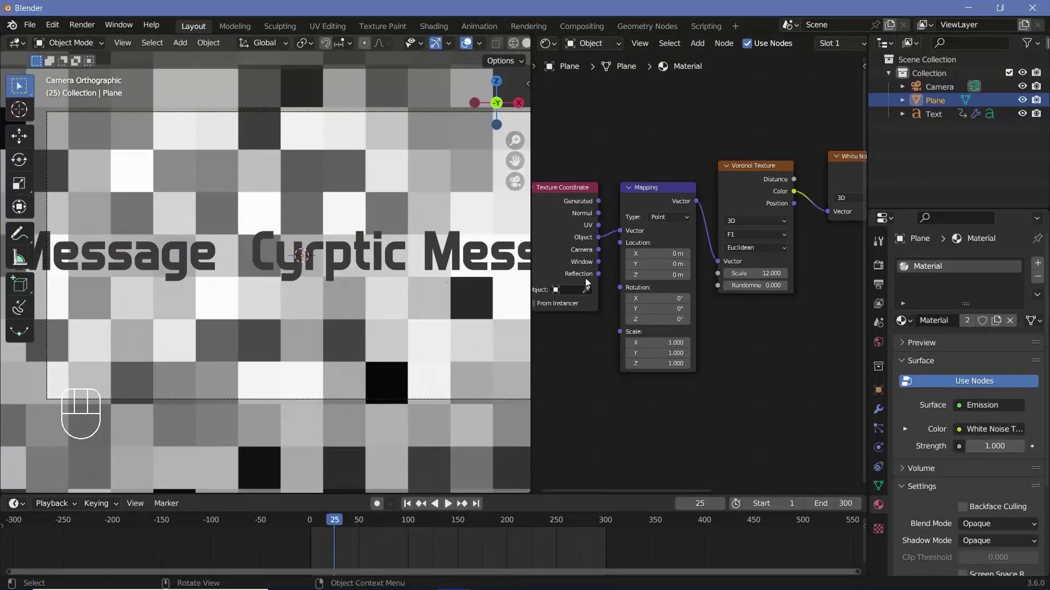
pyautogui.moveTo(757, 273); pyautogui.dragTo(831, 275)
pyautogui.scroll(1, 346, 147)
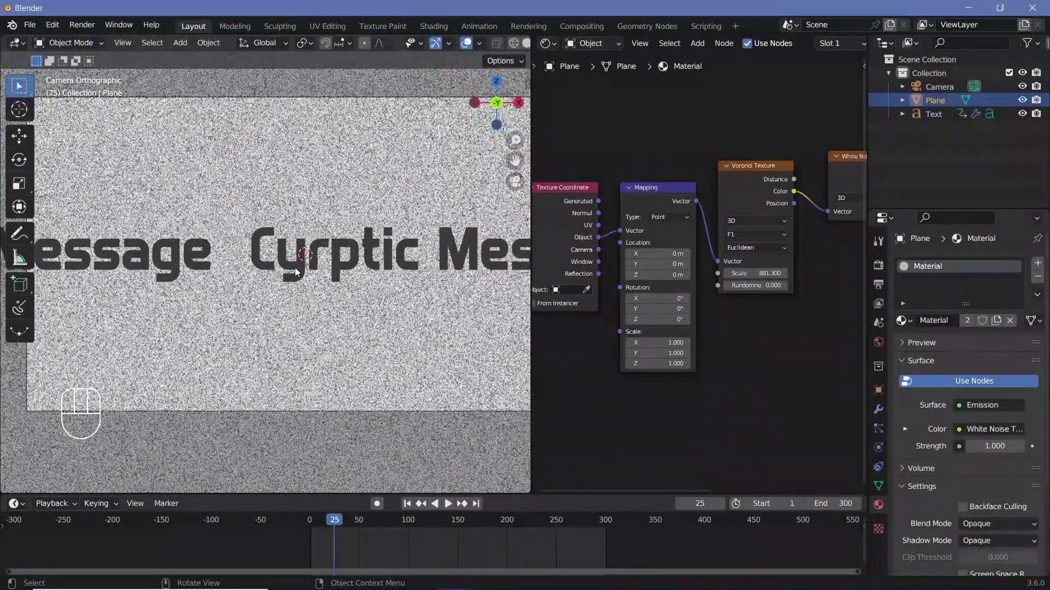
pyautogui.keyDown('shift'); pyautogui.moveTo(400, 279); pyautogui.dragTo(367, 257, button='middle'); pyautogui.keyUp('shift')
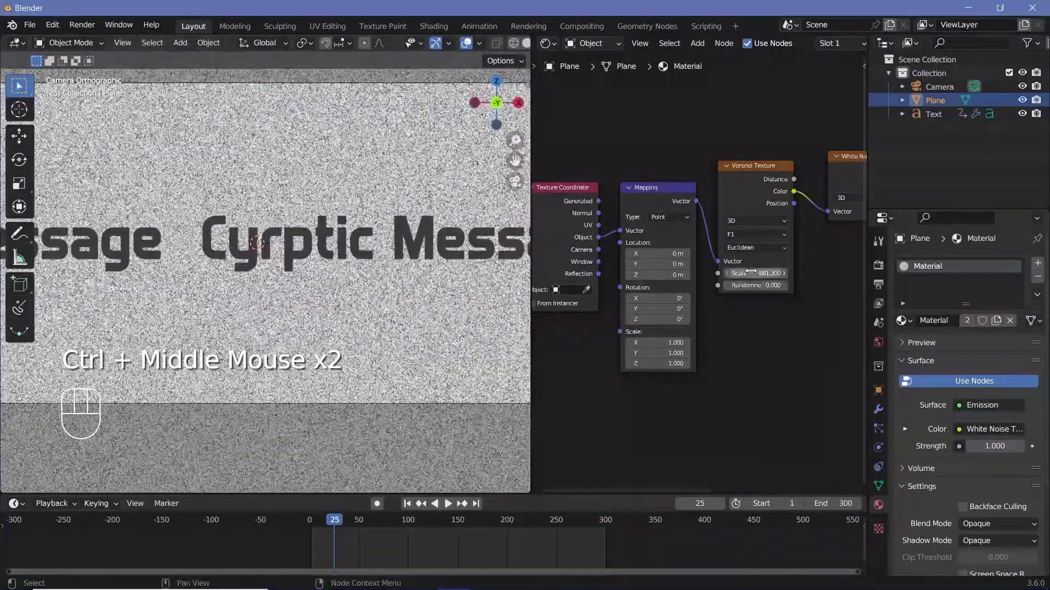
pyautogui.click(751, 272)
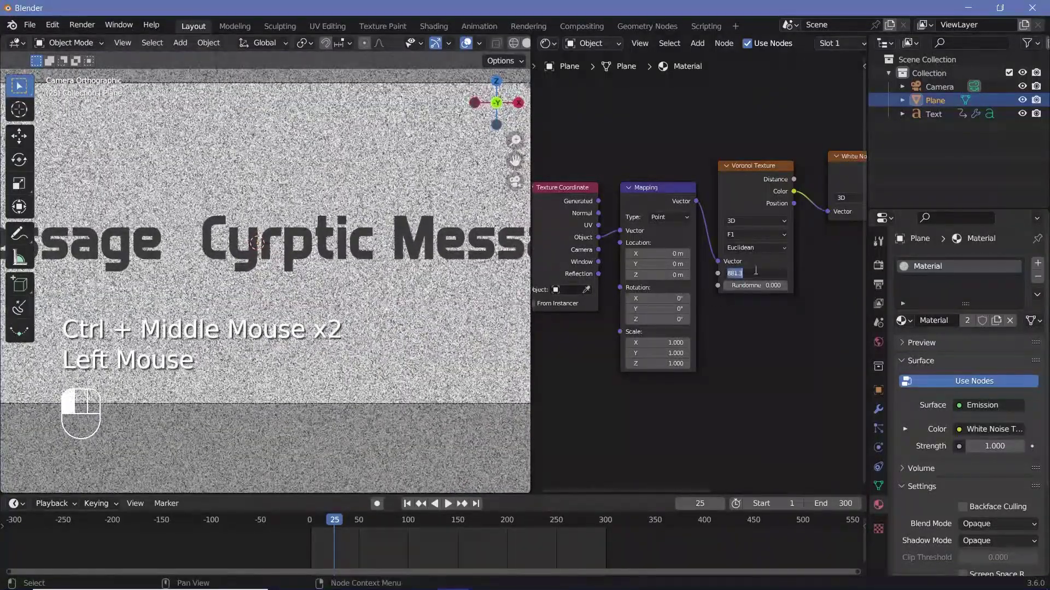
pyautogui.write('800')
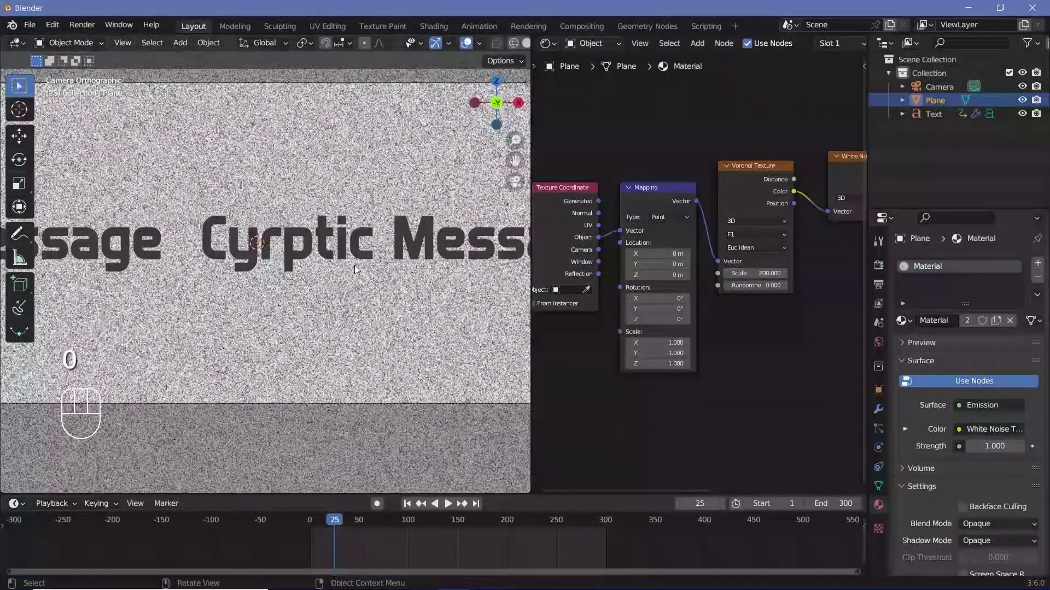
pyautogui.keyDown('ctrl'); pyautogui.moveTo(523, 323); pyautogui.dragTo(524, 345, button='middle'); pyautogui.keyUp('ctrl')
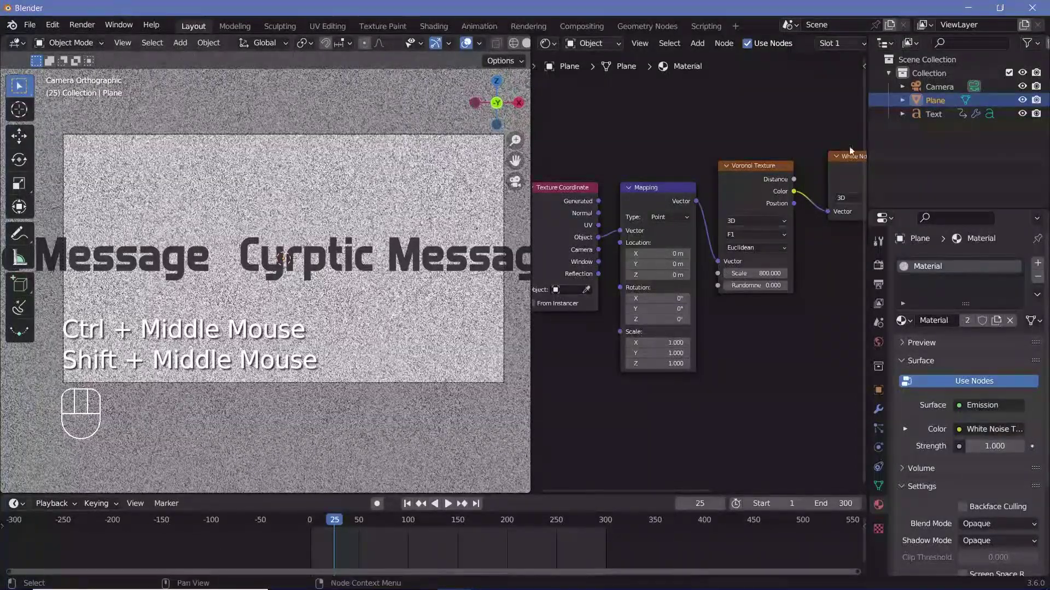
# Step: Set the Camera's Passepartout to 1.000 in its Viewport Display settings
pyautogui.click(939, 86)
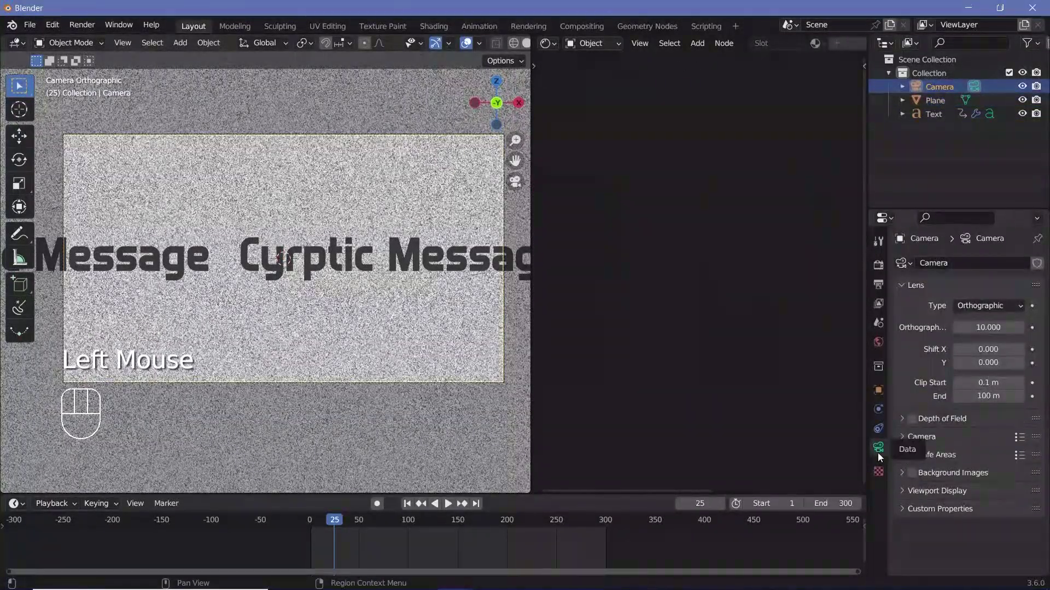
pyautogui.click(877, 450)
pyautogui.click(907, 491)
pyautogui.scroll(-3, 965, 493)
pyautogui.click(965, 535)
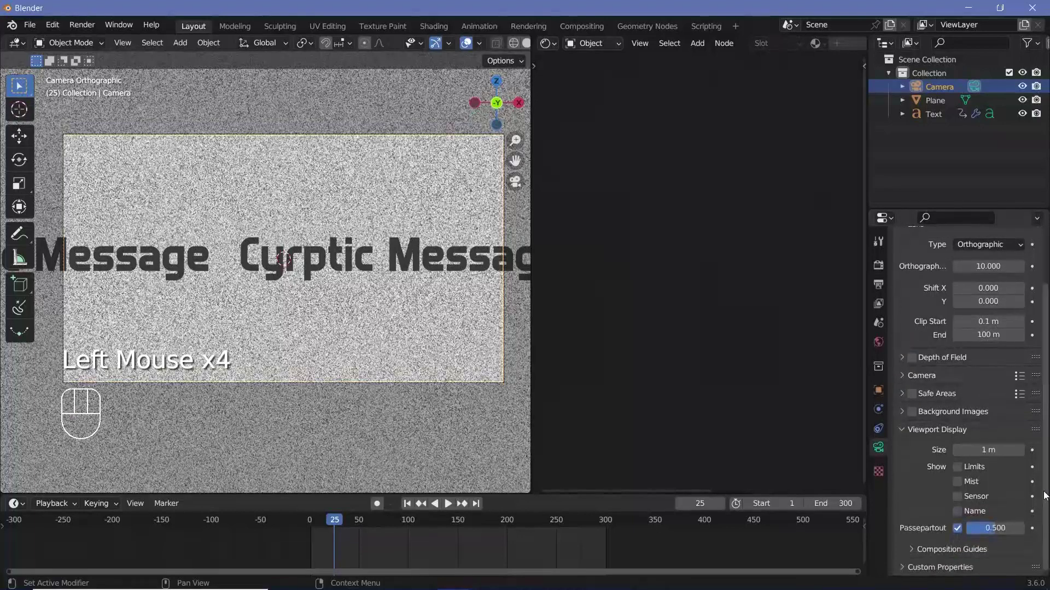
pyautogui.moveTo(987, 529); pyautogui.dragTo(1022, 529)
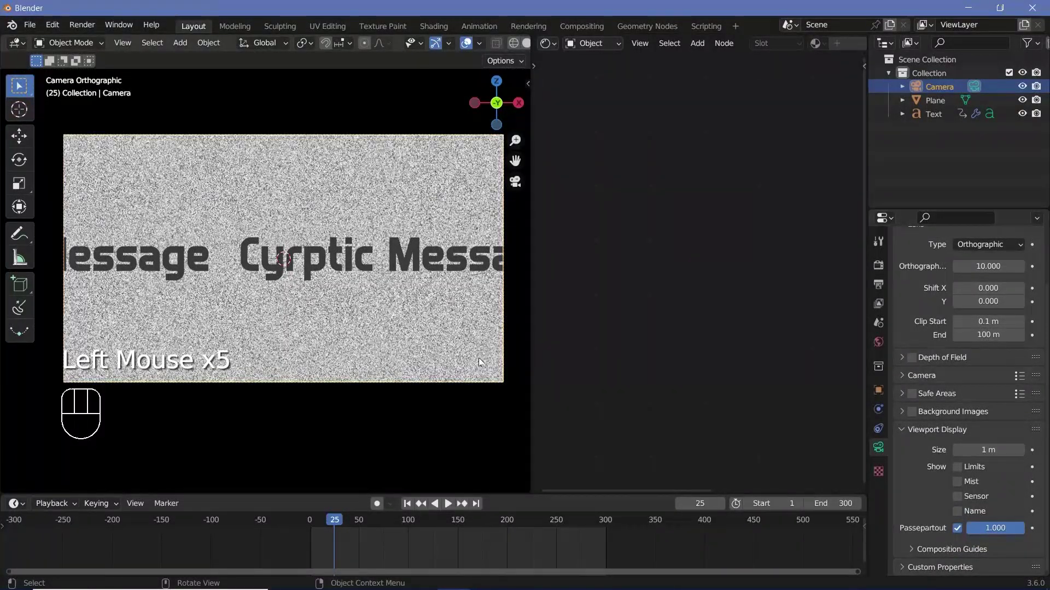
pyautogui.click(414, 291)
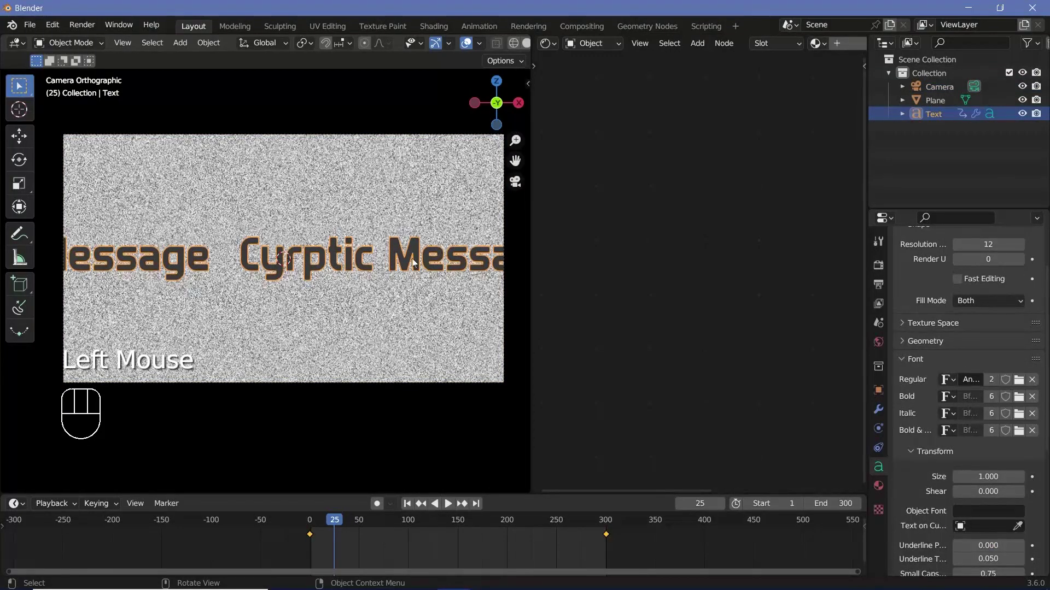
# Step: Assign the same 'Material' to the Text object
pyautogui.click(878, 484)
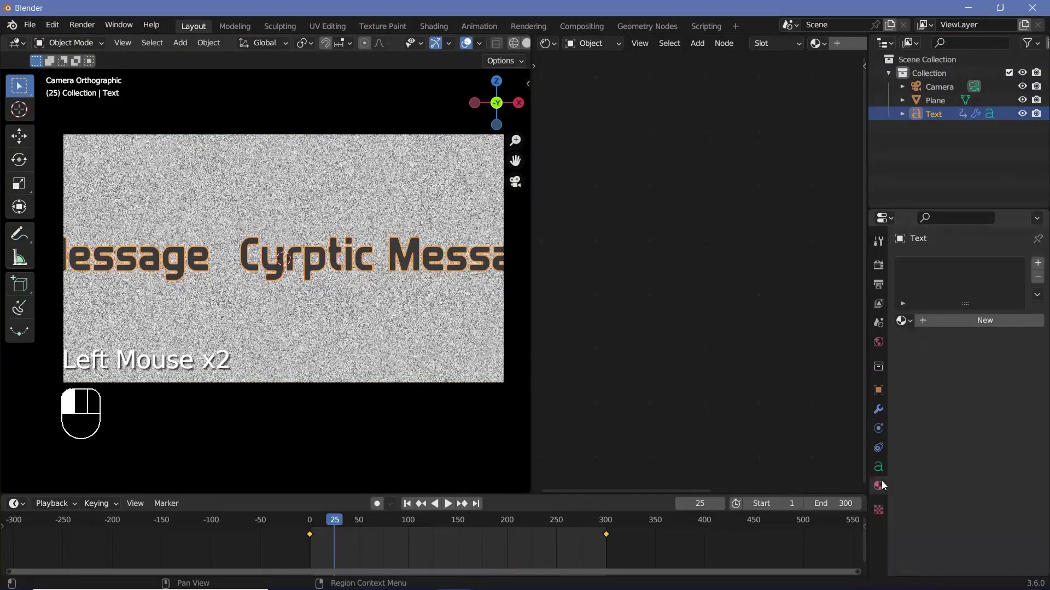
pyautogui.click(903, 321)
pyautogui.click(783, 341)
pyautogui.keyDown('ctrl'); pyautogui.moveTo(426, 306); pyautogui.dragTo(429, 257, button='middle'); pyautogui.keyUp('ctrl')
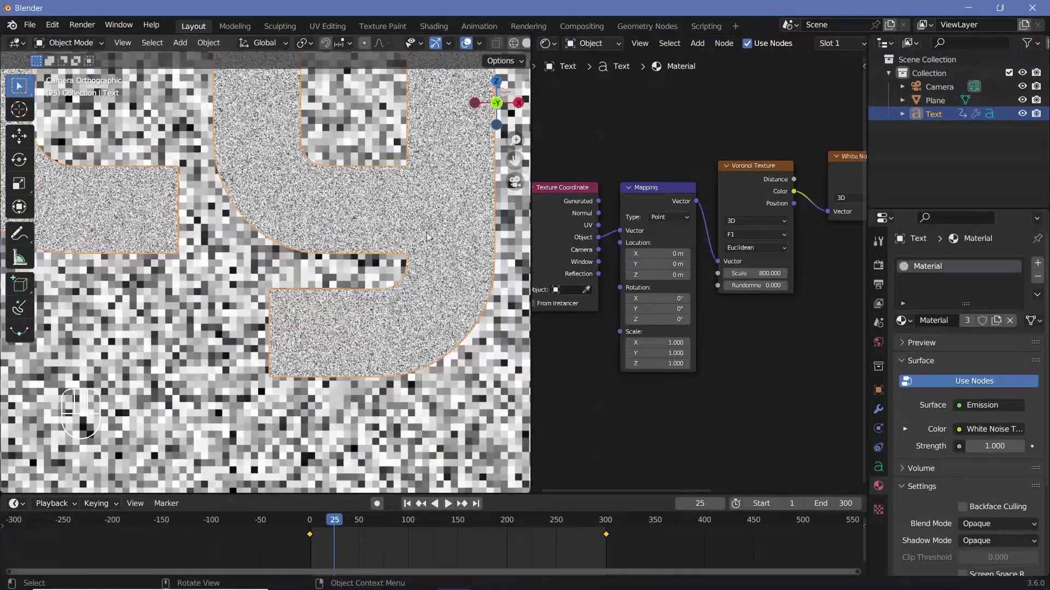
pyautogui.keyDown('ctrl'); pyautogui.scroll(-2, 426, 205); pyautogui.keyUp('ctrl')
pyautogui.keyDown('ctrl'); pyautogui.moveTo(427, 205); pyautogui.dragTo(357, 369, button='middle'); pyautogui.keyUp('ctrl')
# Step: Apply the Plane's scale and set the Voronoi Scale to 100
pyautogui.click(356, 369)
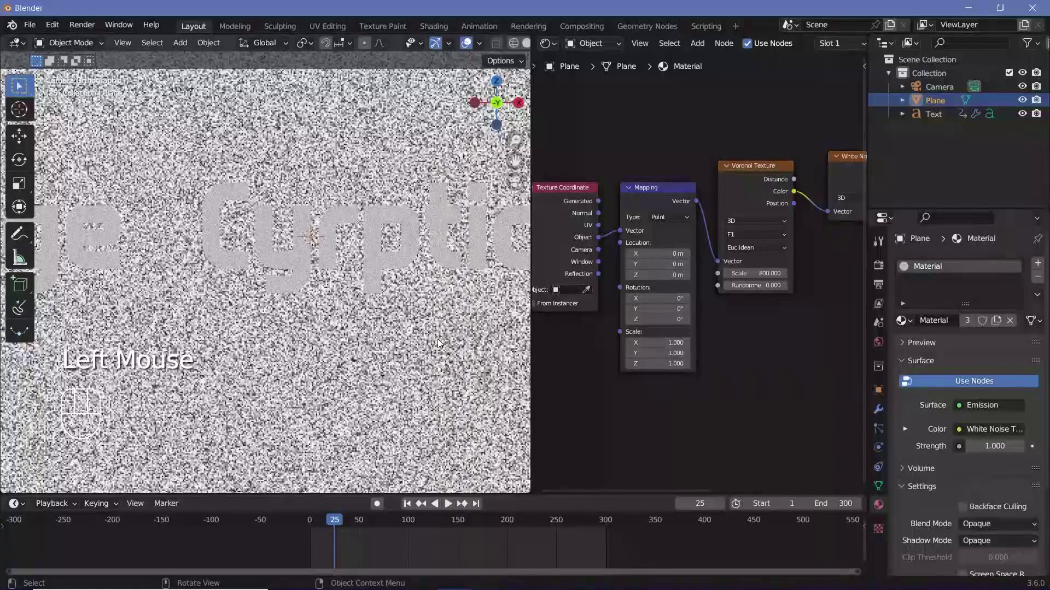
pyautogui.hotkey('ctrl', 'a')
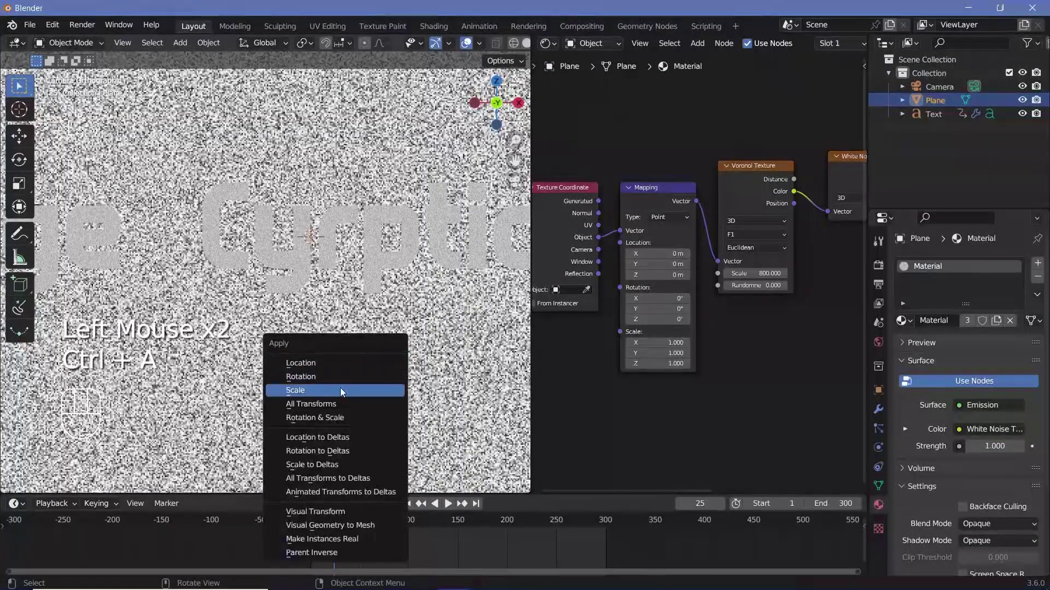
pyautogui.click(340, 389)
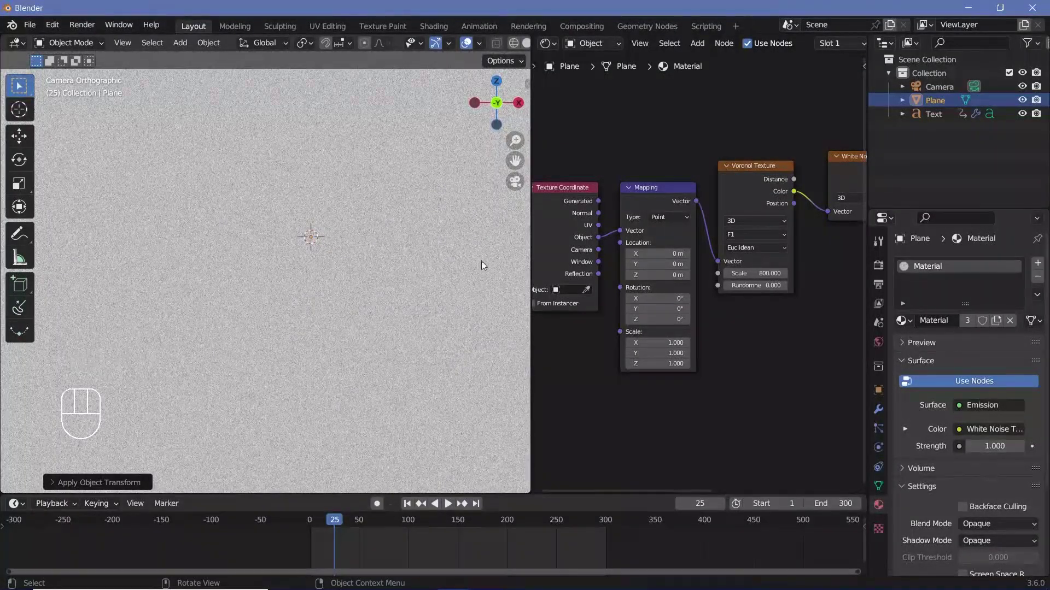
pyautogui.click(754, 275)
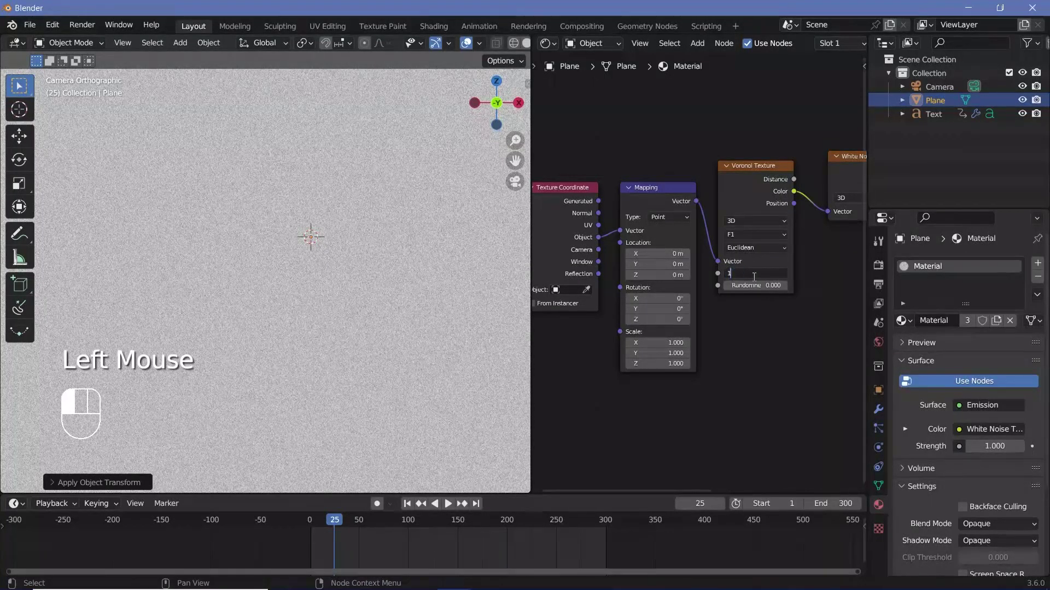
pyautogui.write('100')
pyautogui.press('Return')
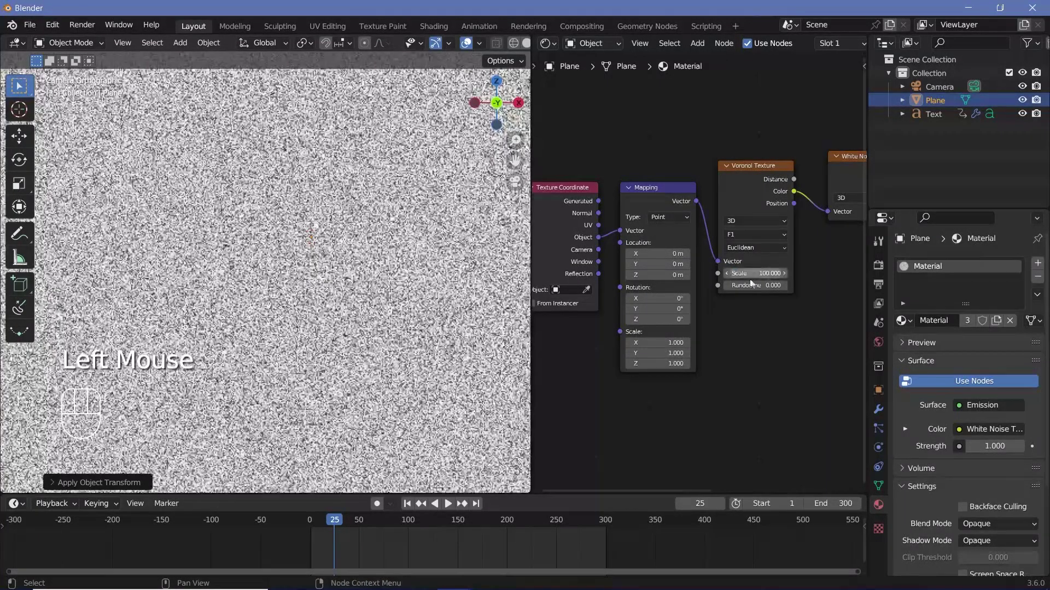
pyautogui.keyDown('ctrl'); pyautogui.moveTo(336, 328); pyautogui.dragTo(383, 353, button='middle'); pyautogui.keyUp('ctrl')
# Step: Hide the overlays, move the Text along X and enlarge it about 2.23 times
pyautogui.click(356, 257)
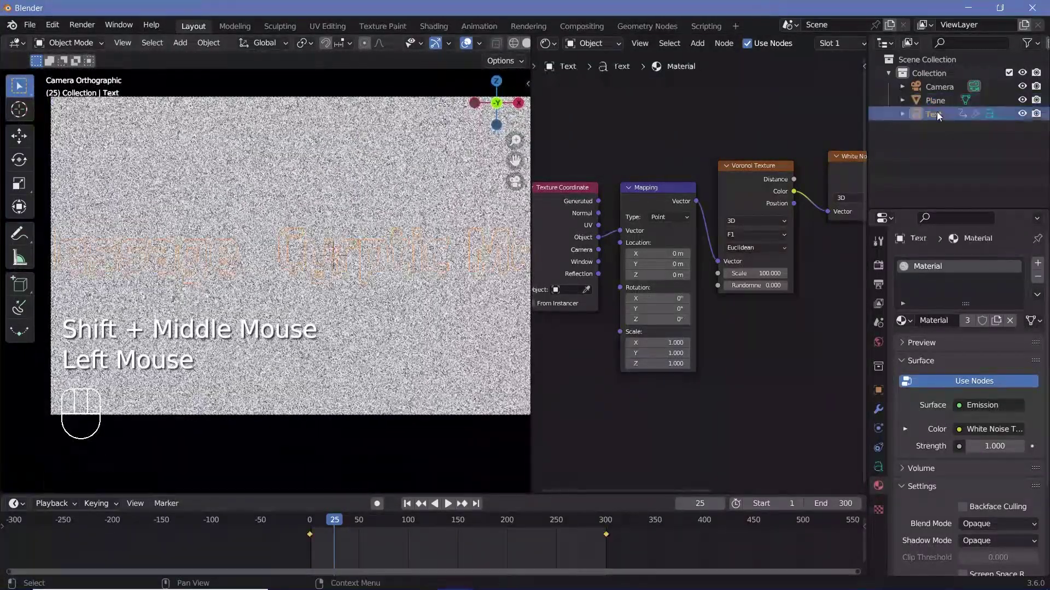
pyautogui.click(472, 44)
pyautogui.press('g')
pyautogui.press('x')
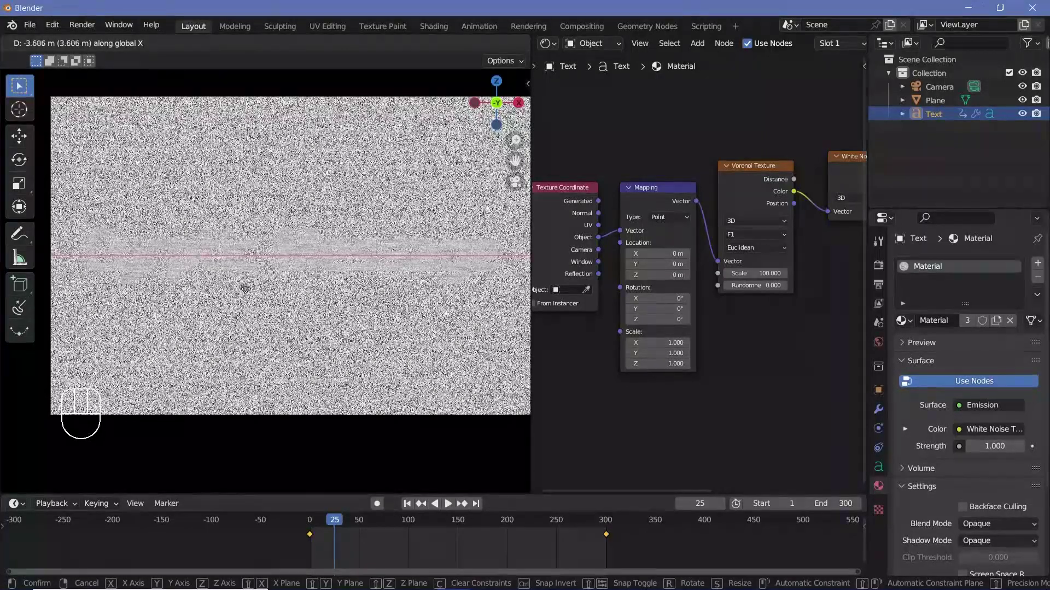
pyautogui.click(218, 291)
pyautogui.press('s')
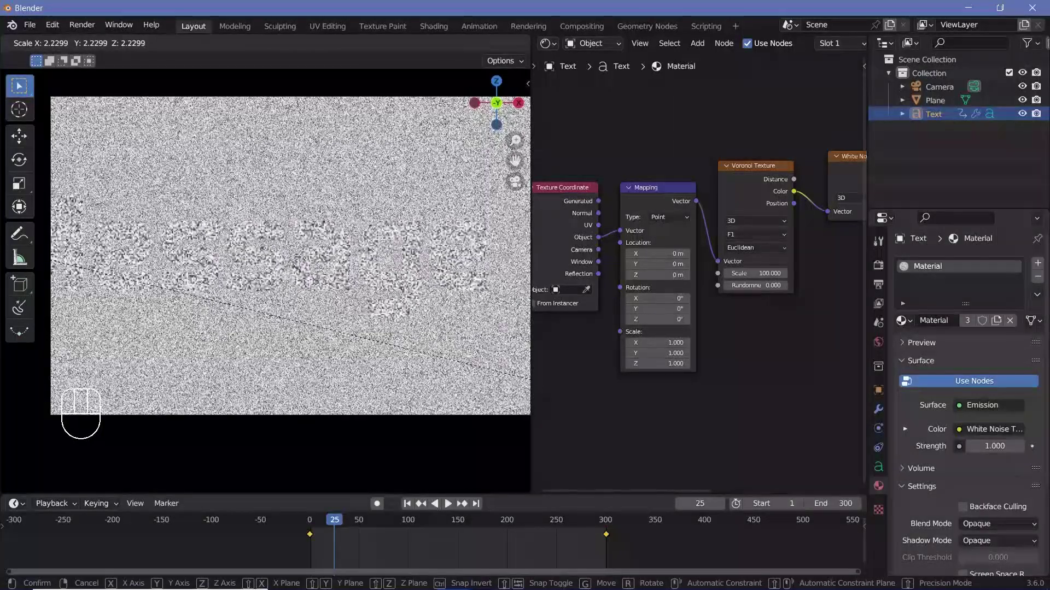
pyautogui.click(266, 245)
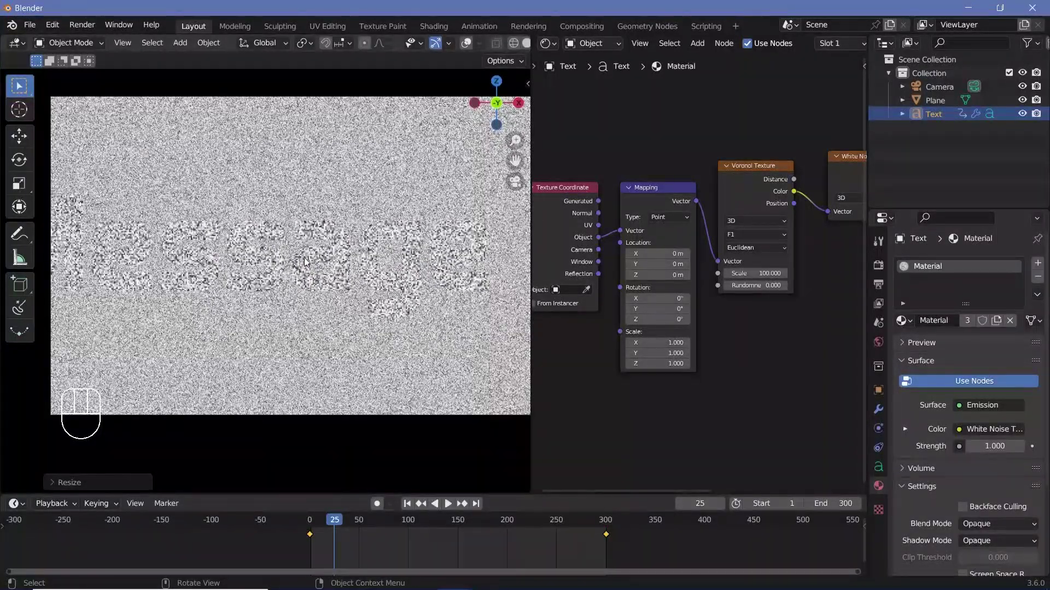
# Step: Apply the Text's scale and play the animation from the first frame
pyautogui.hotkey('ctrl', 'a')
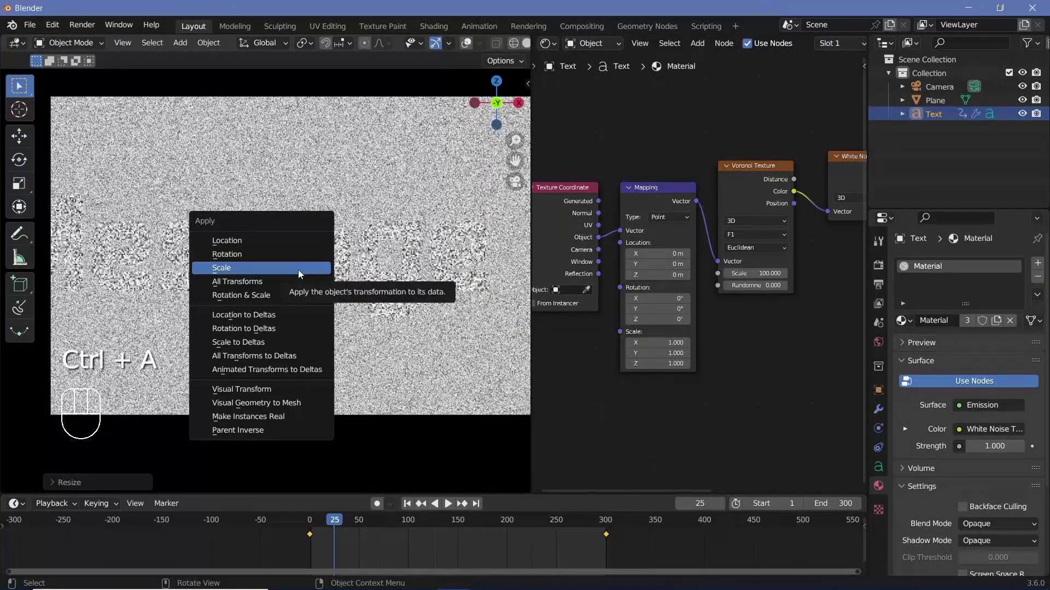
pyautogui.click(300, 271)
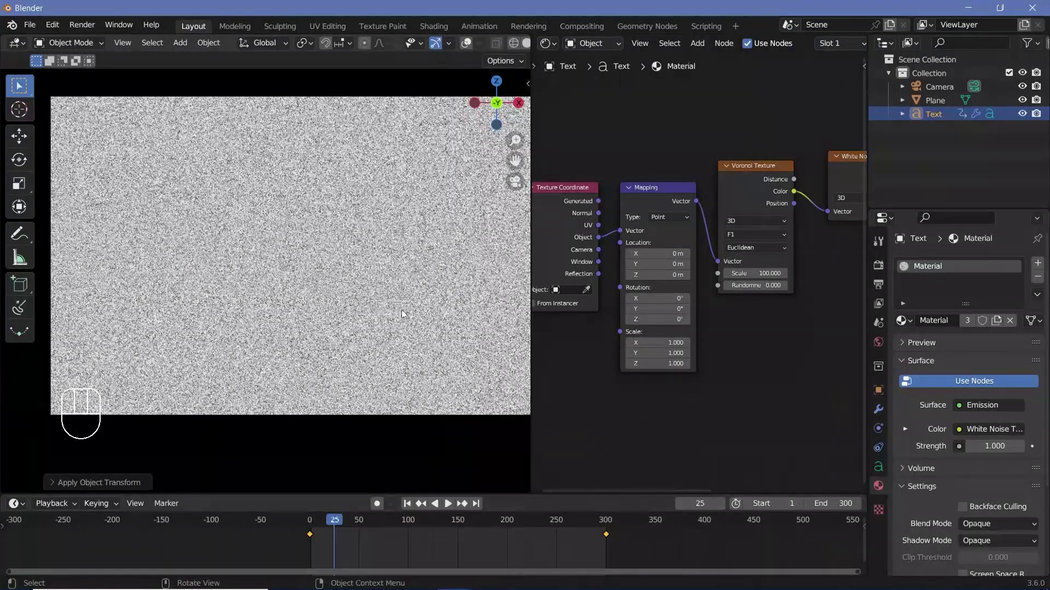
pyautogui.click(310, 522)
pyautogui.press('space')
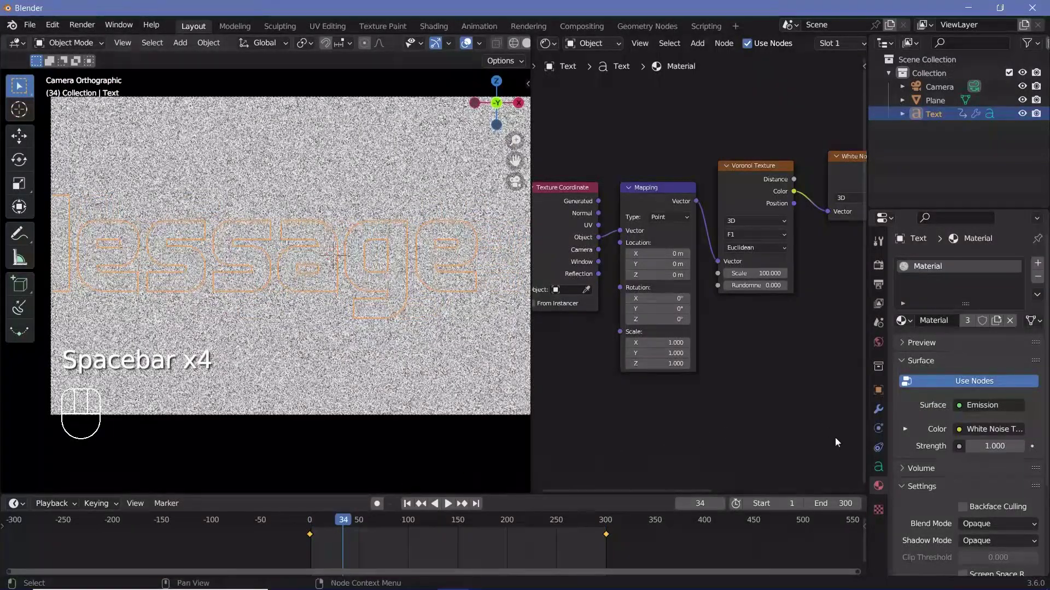
# Step: Set the render output path to //
pyautogui.click(878, 287)
pyautogui.scroll(-4, 962, 383)
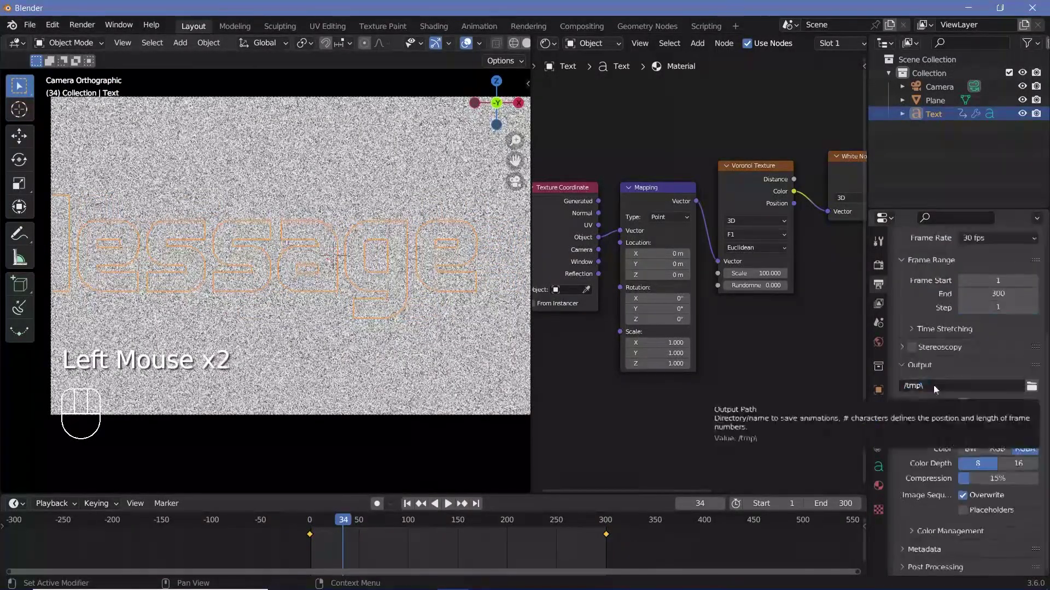
pyautogui.click(935, 386)
pyautogui.write('//')
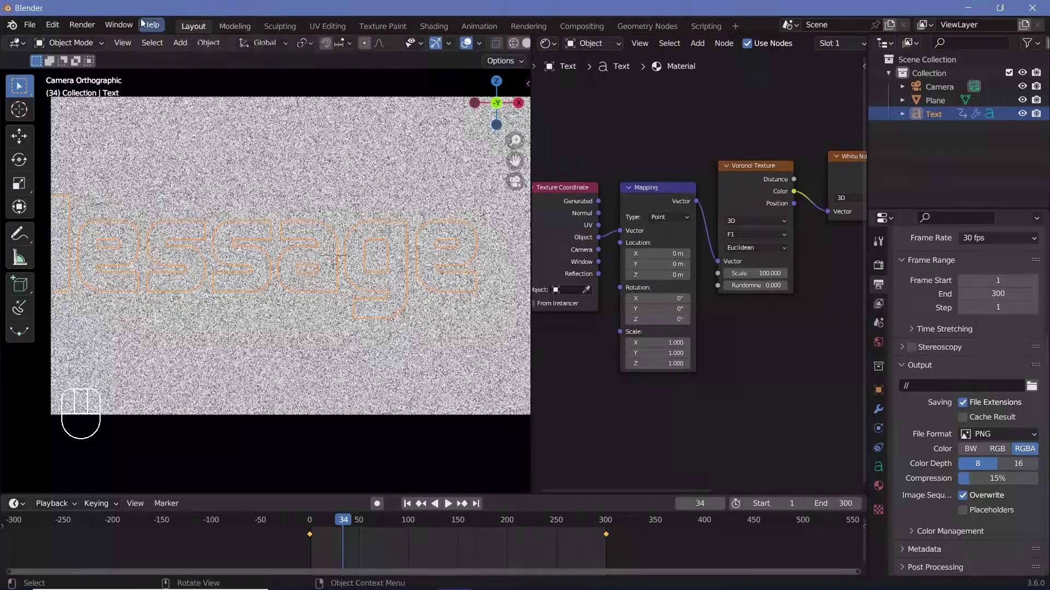
pyautogui.click(1042, 372)
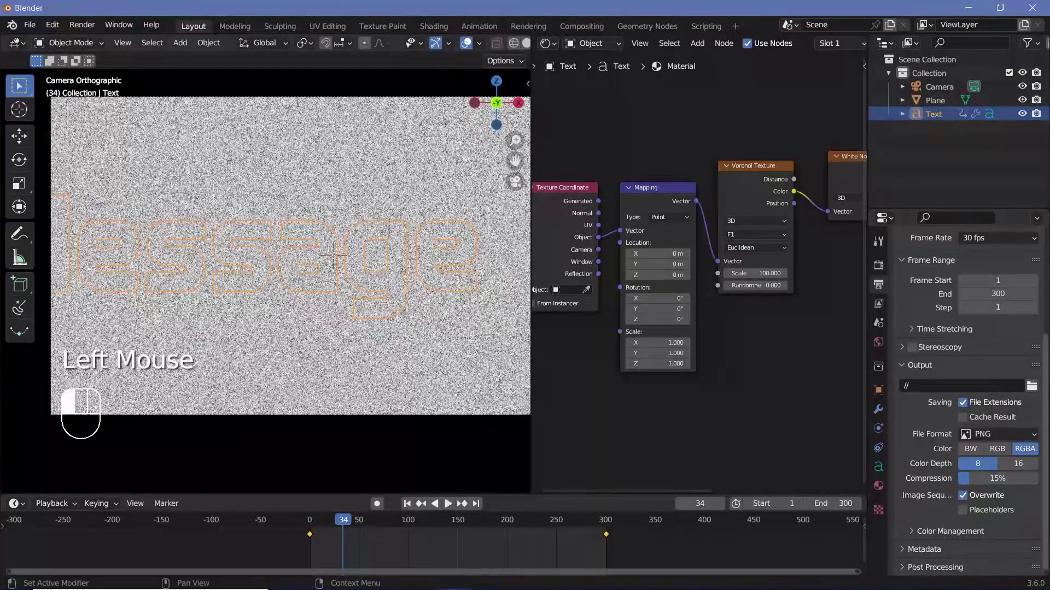
# Step: Set the file format to FFmpeg Video with an MPEG-4 container at Very Low Quality
pyautogui.click(976, 440)
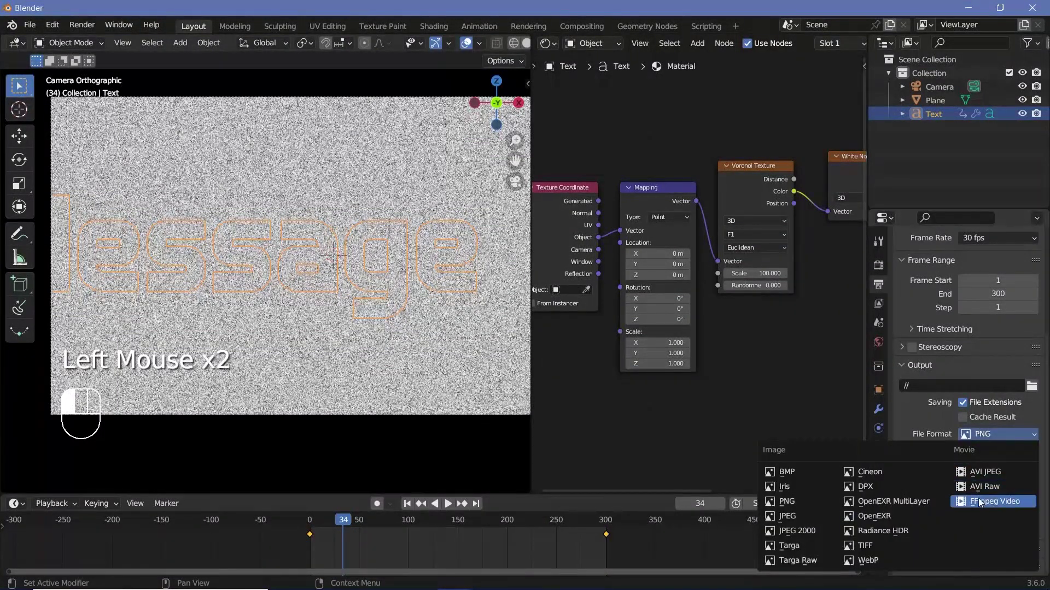
pyautogui.click(1007, 500)
pyautogui.scroll(-6, 983, 511)
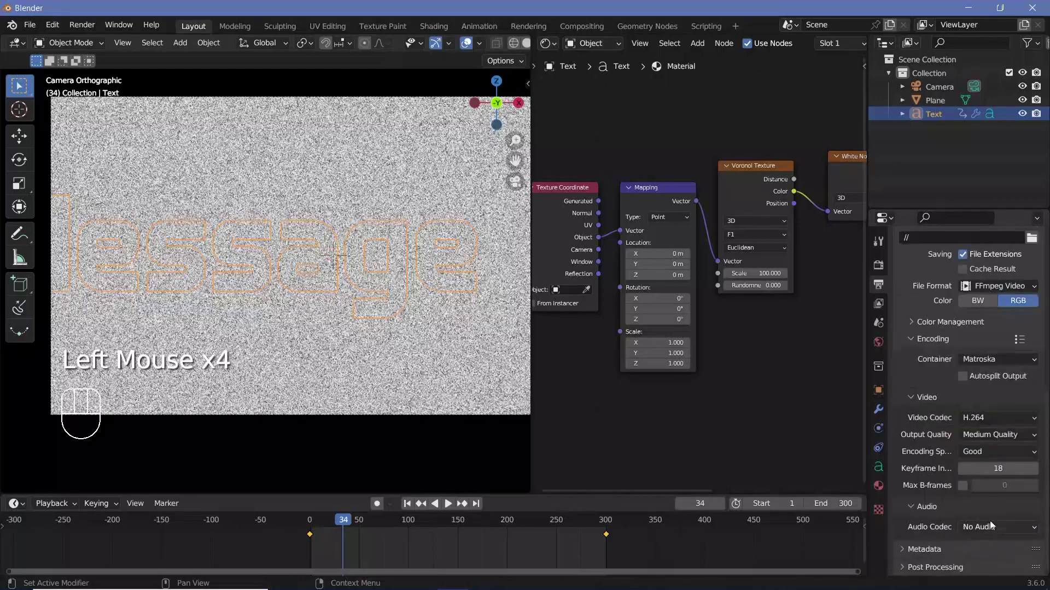
pyautogui.moveTo(983, 359); pyautogui.dragTo(982, 402)
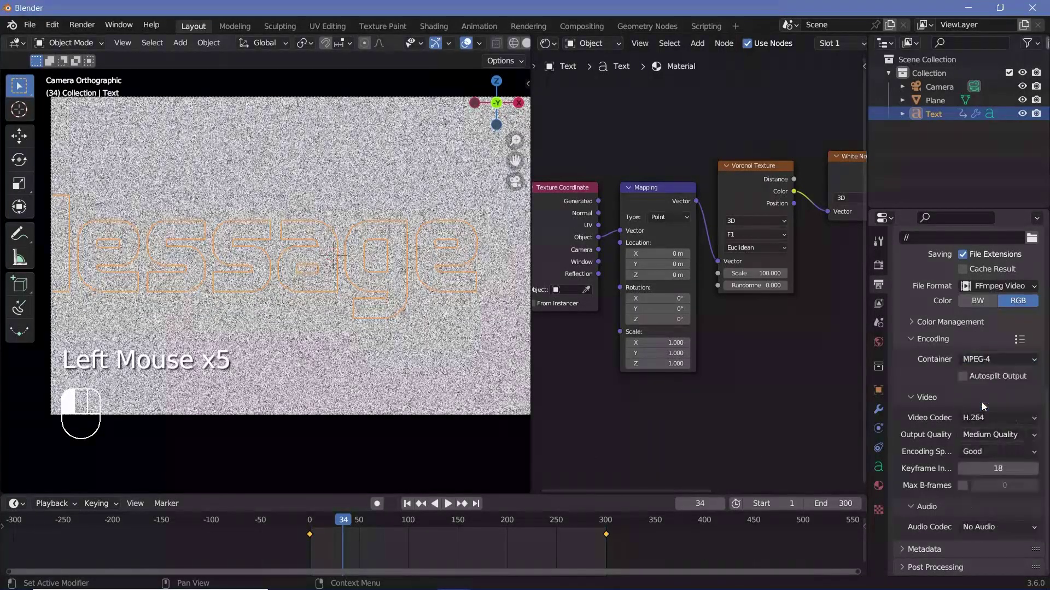
pyautogui.click(972, 435)
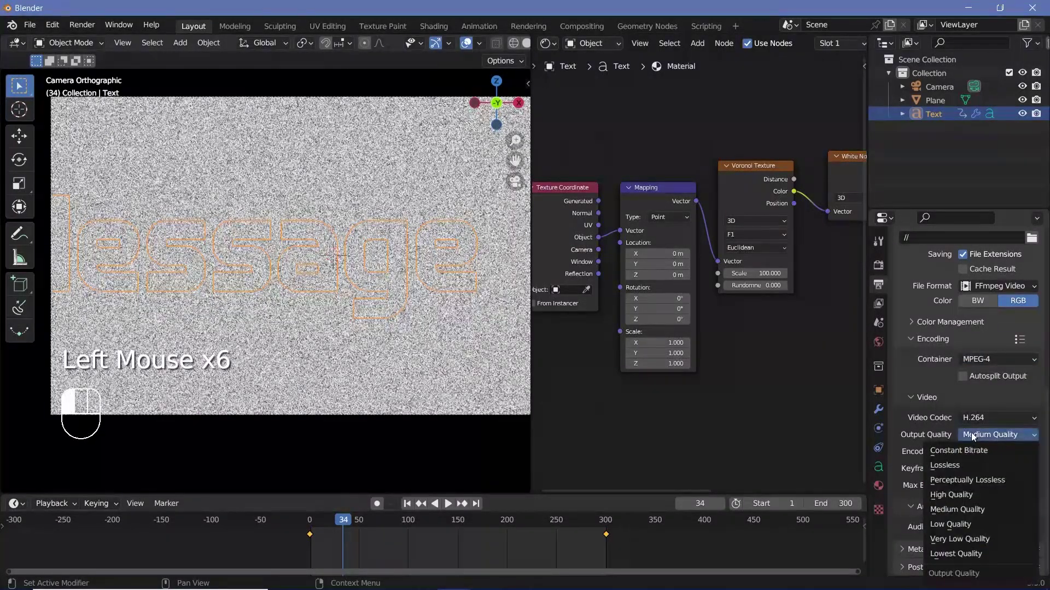
pyautogui.click(964, 539)
pyautogui.scroll(10, 951, 393)
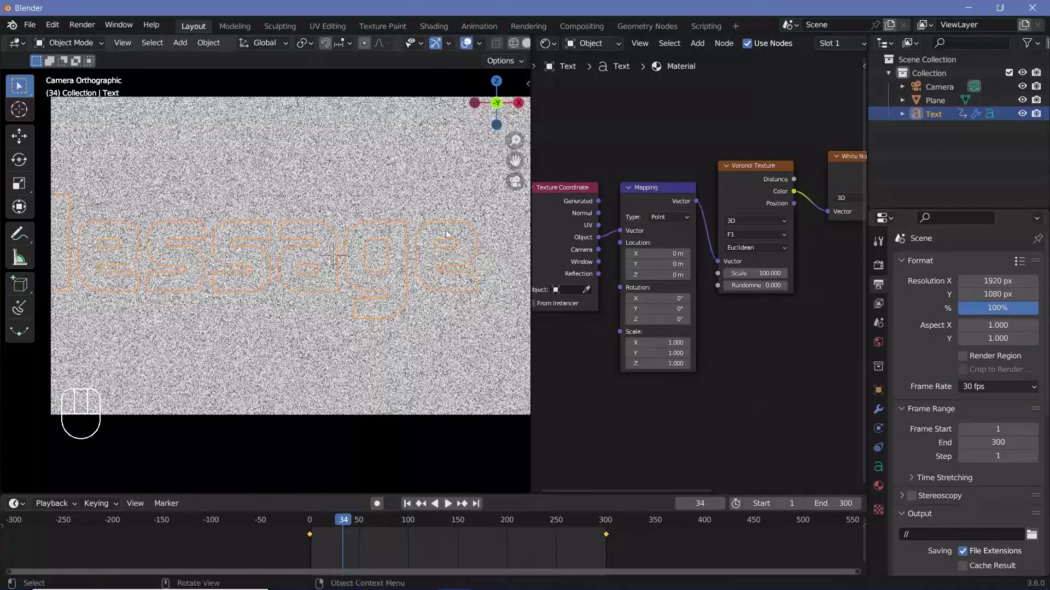
# Step: Open the Render menu, then play the animation and return to frame 0
pyautogui.click(82, 25)
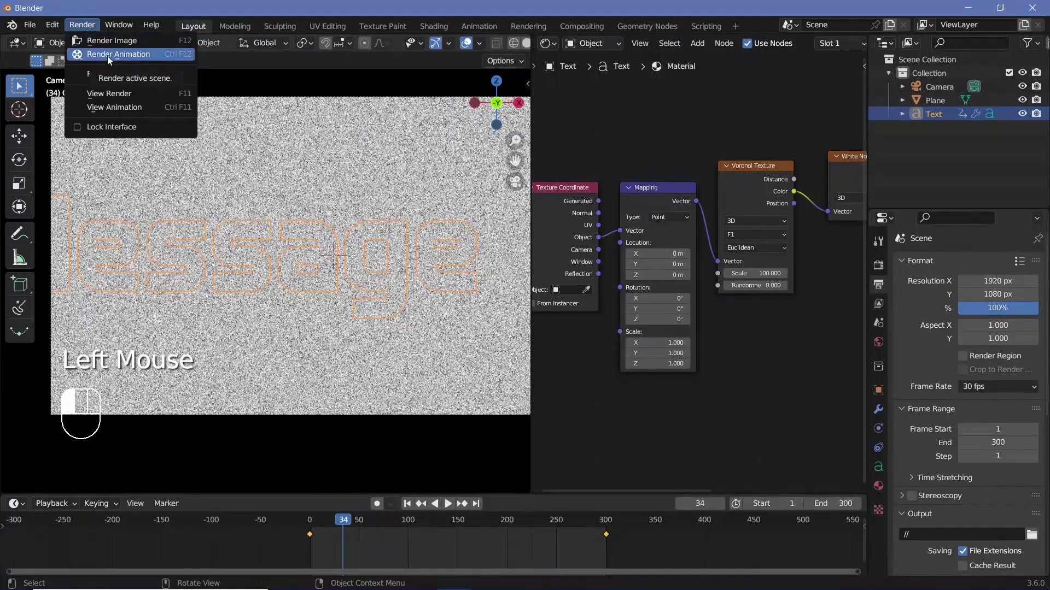
pyautogui.moveTo(319, 520); pyautogui.dragTo(309, 524)
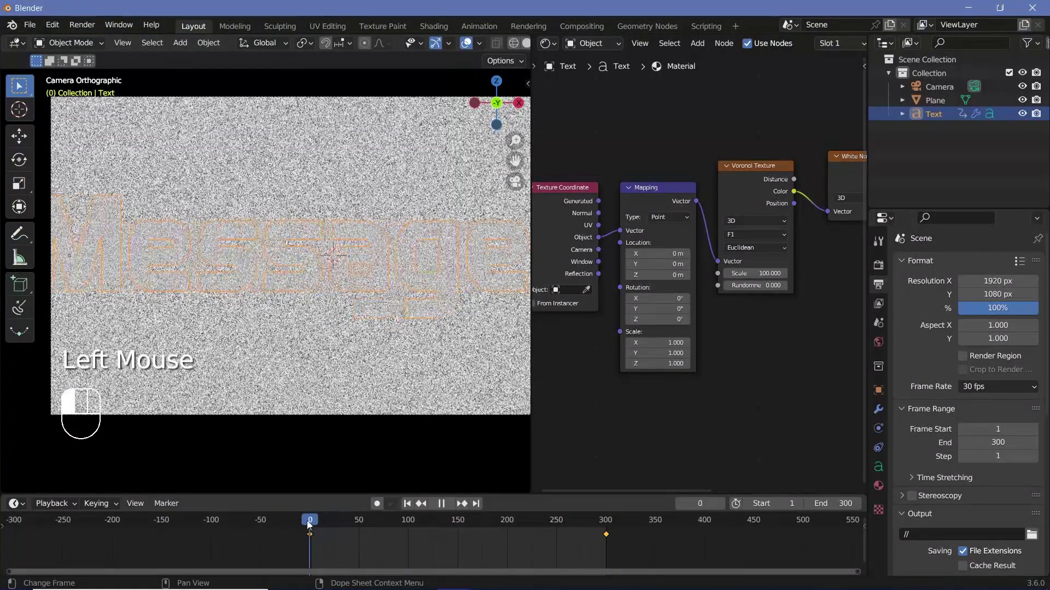
pyautogui.press('space')
pyautogui.press('space')
pyautogui.click(309, 525)
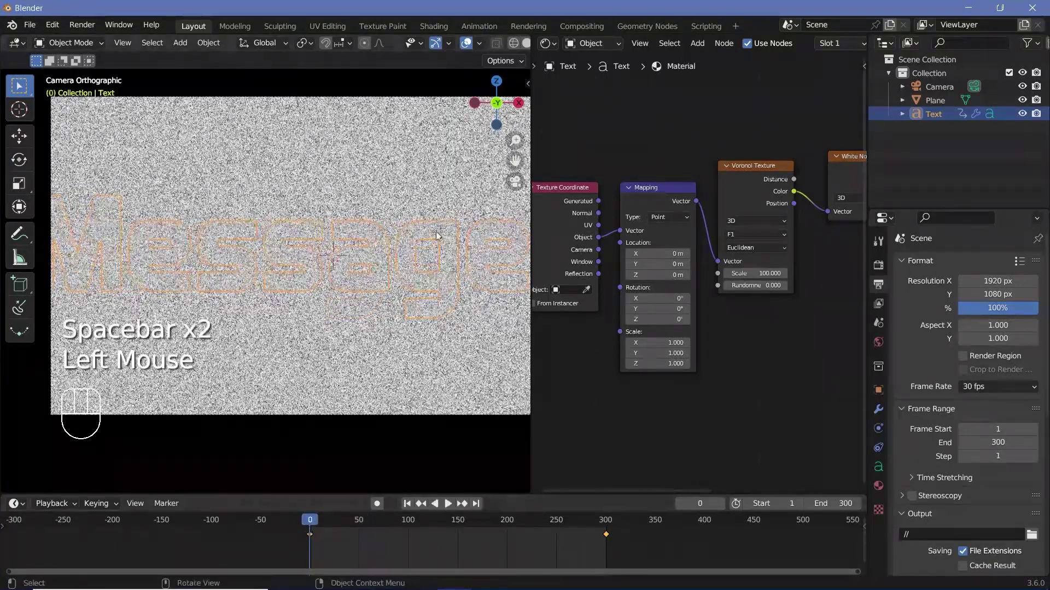
# Step: Move the Message text along Y, cancelling a trial Y rotation and a second move
pyautogui.press('g')
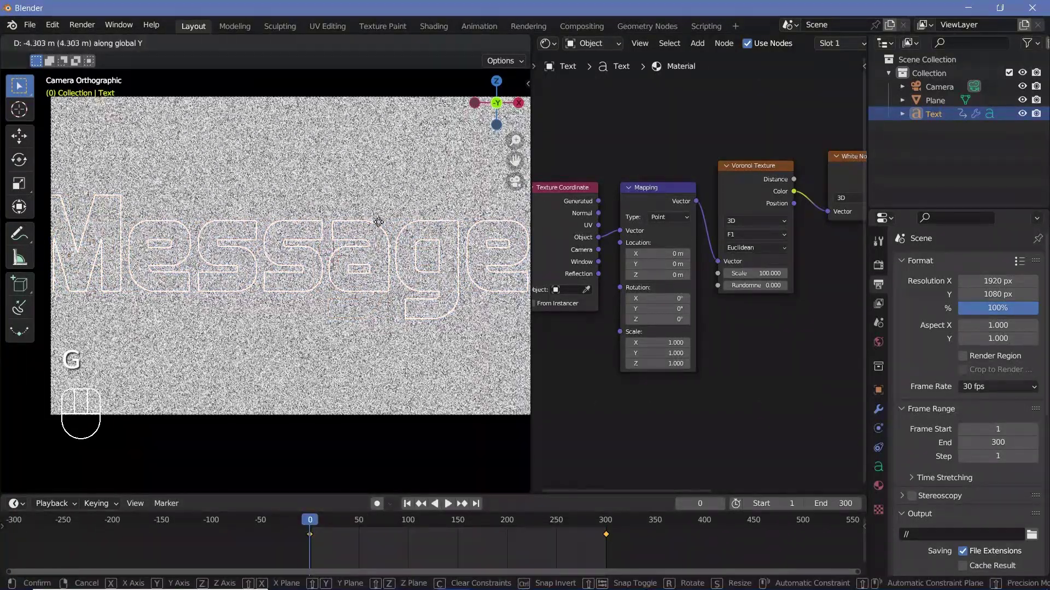
pyautogui.click(438, 332)
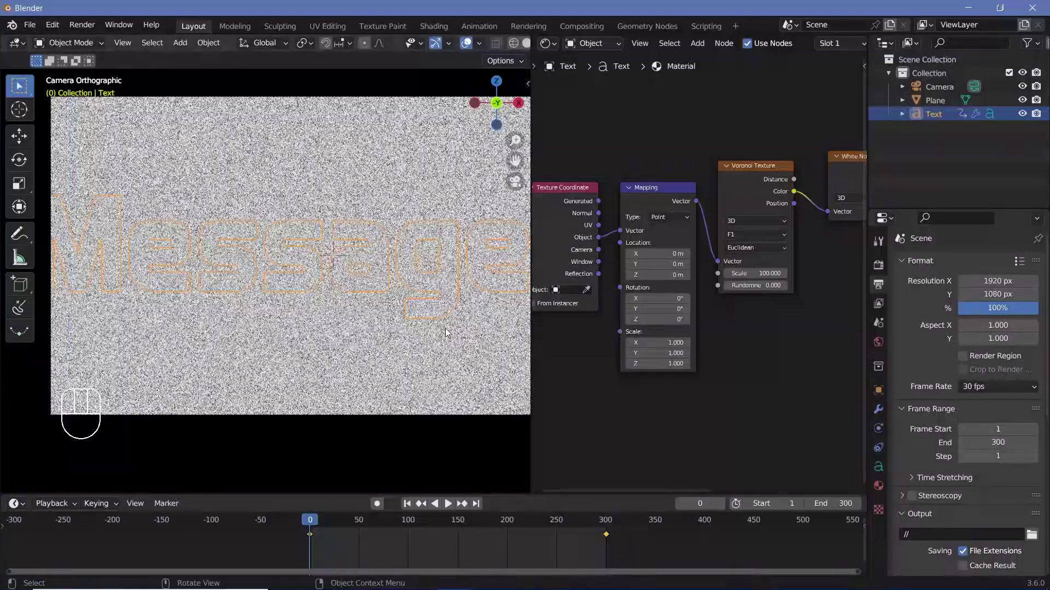
pyautogui.press('r')
pyautogui.press('y')
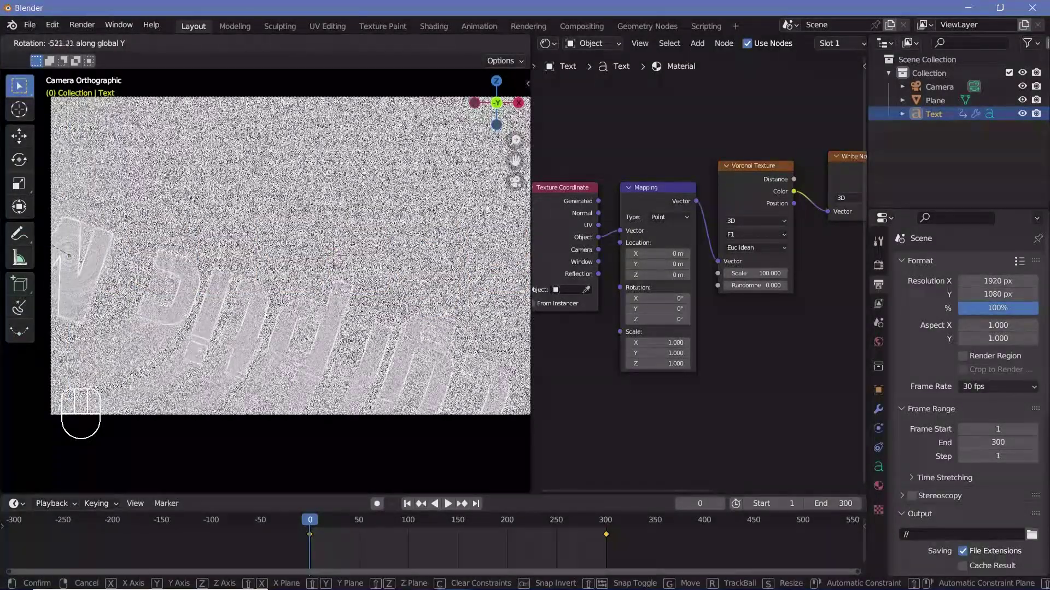
pyautogui.press('Escape')
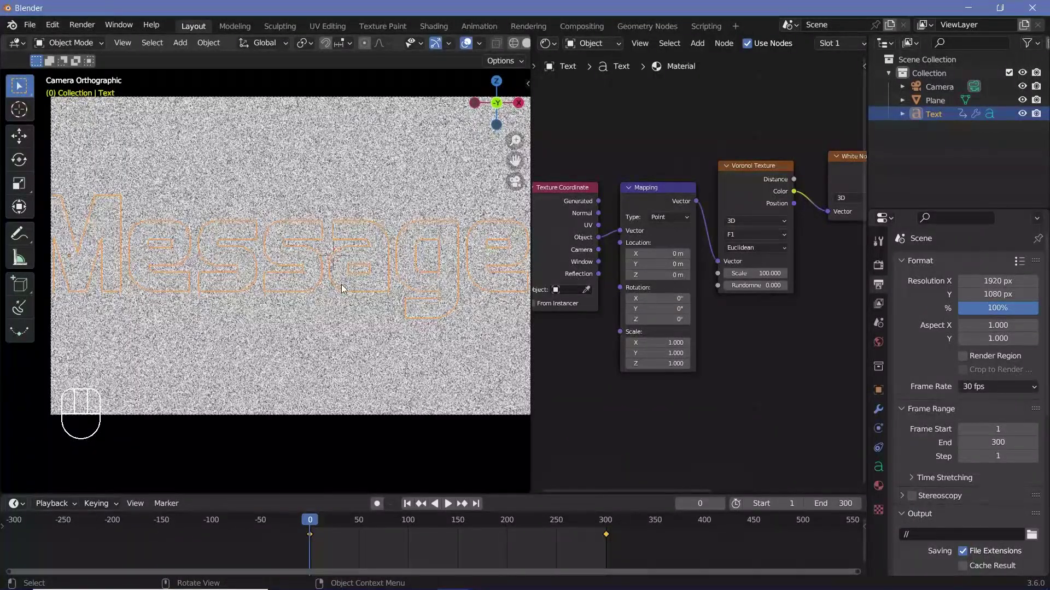
pyautogui.press('g')
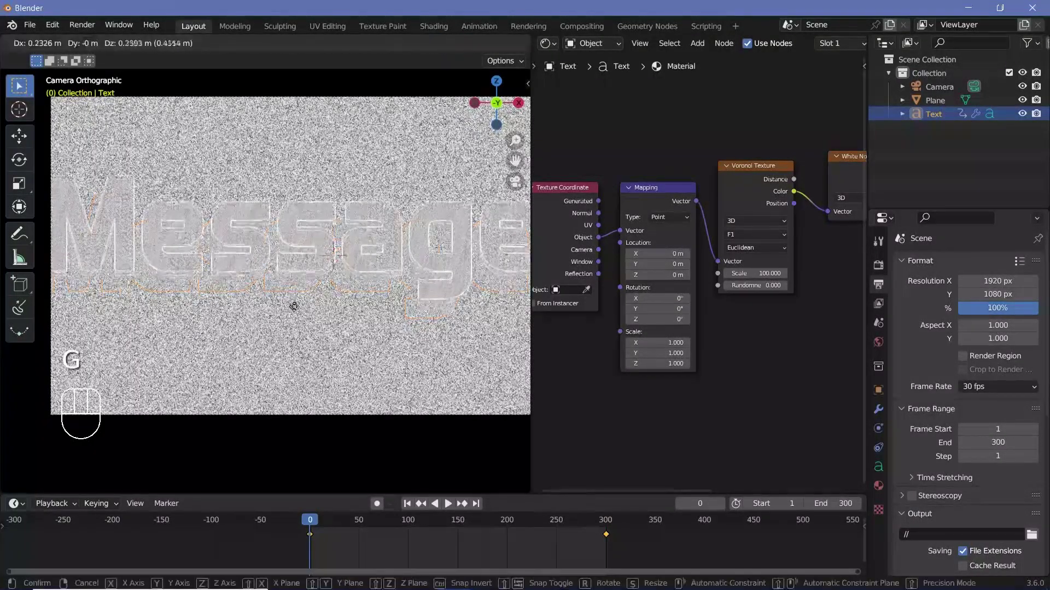
pyautogui.press('Escape')
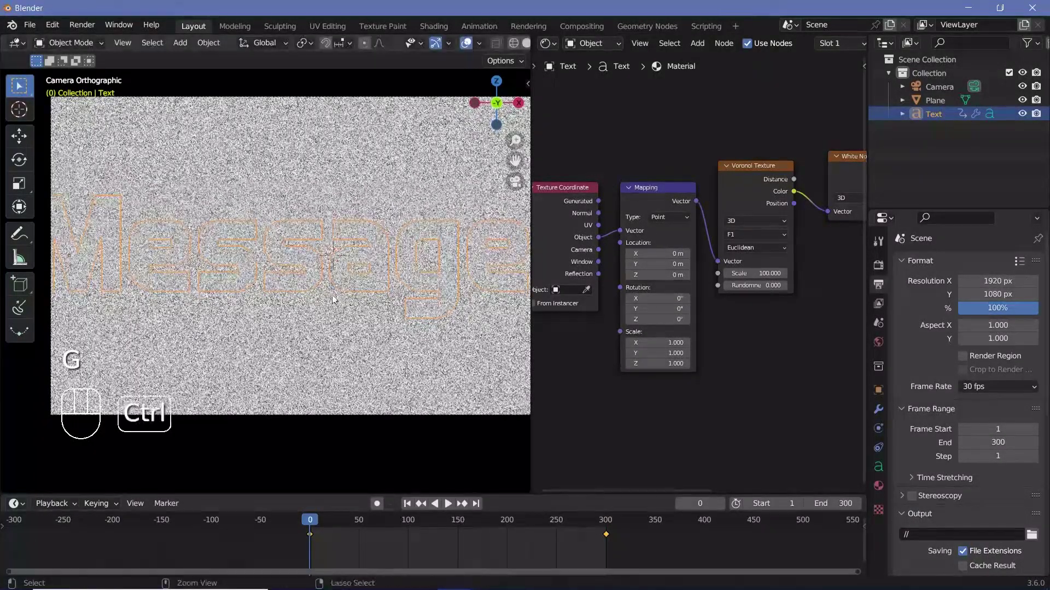
pyautogui.keyDown('ctrl'); pyautogui.moveTo(329, 296); pyautogui.dragTo(339, 177, button='middle'); pyautogui.keyUp('ctrl')
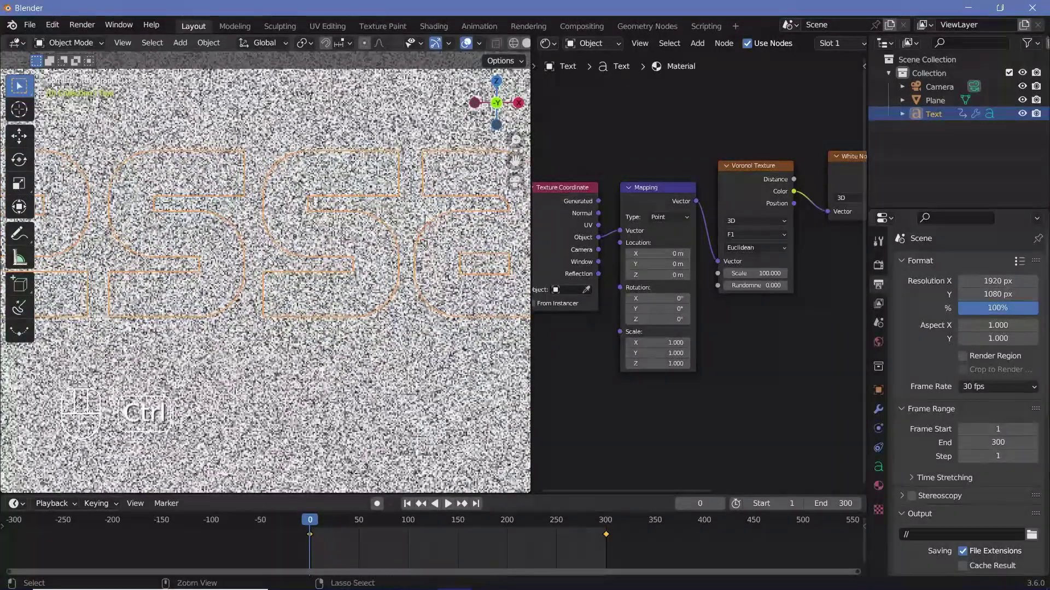
pyautogui.keyDown('ctrl'); pyautogui.moveTo(435, 280); pyautogui.dragTo(286, 278, button='middle'); pyautogui.keyUp('ctrl')
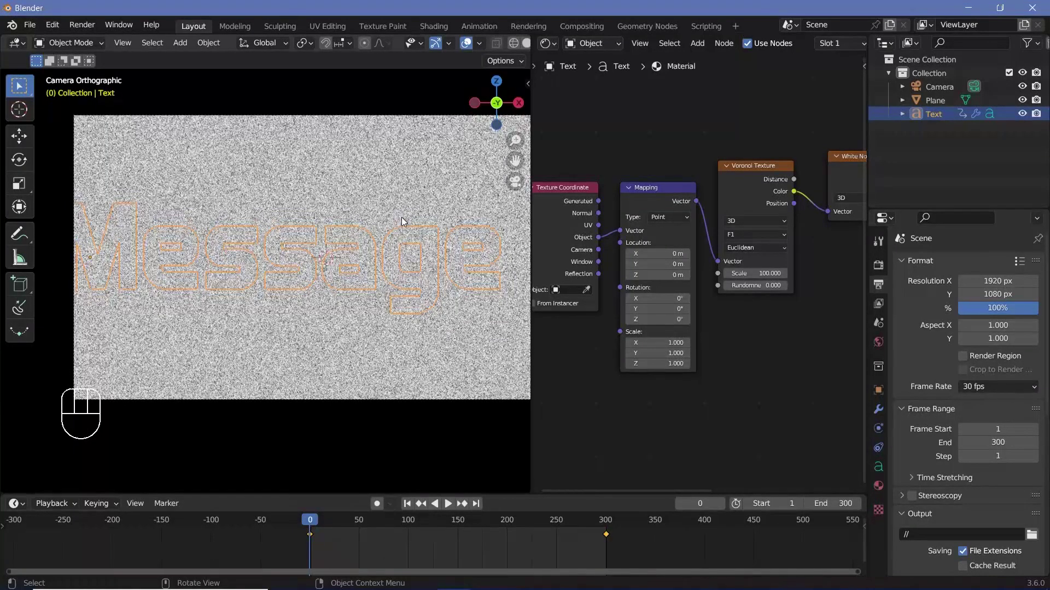
# Step: Add a Color Ramp node onto the link between the White Noise and Emission nodes
pyautogui.click(546, 185)
pyautogui.moveTo(716, 185); pyautogui.dragTo(377, 110, button='middle')
pyautogui.middleClick(640, 178)
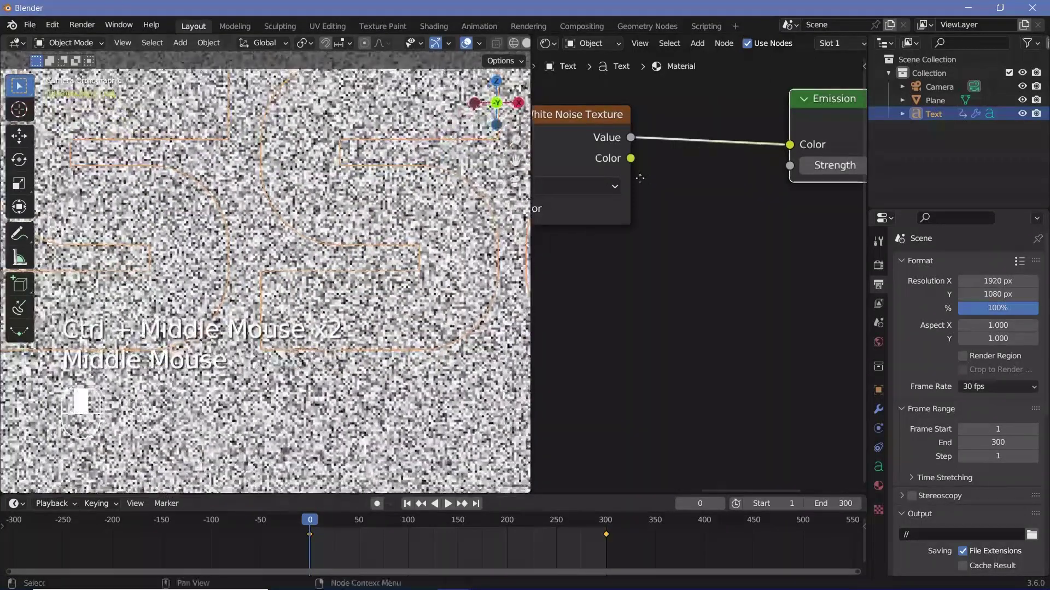
pyautogui.moveTo(640, 178); pyautogui.dragTo(592, 212, button='middle')
pyautogui.hotkey('shift', 'a')
pyautogui.write('colo')
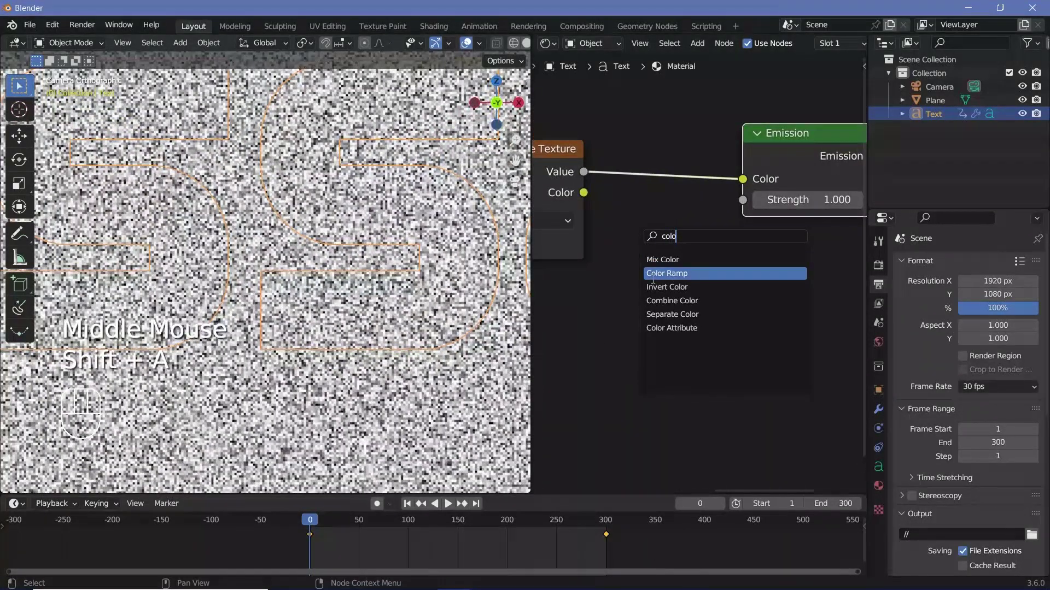
pyautogui.click(667, 274)
pyautogui.click(770, 281)
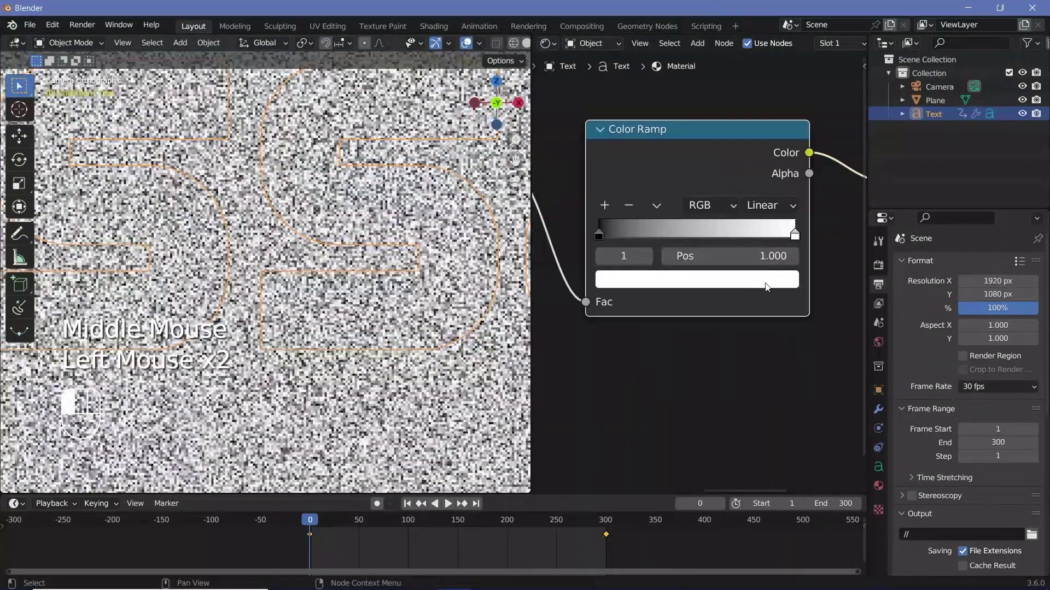
# Step: Change the ramp's white end to cyan and zoom out to view the tinted plane
pyautogui.click(762, 284)
pyautogui.keyDown('ctrl'); pyautogui.click(673, 300); pyautogui.keyUp('ctrl')
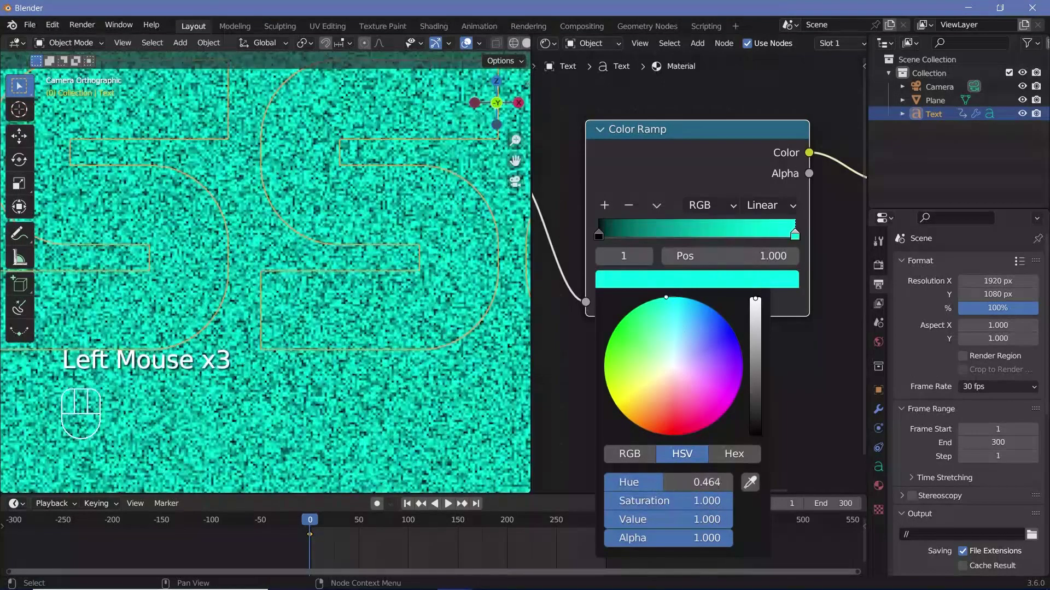
pyautogui.keyDown('ctrl'); pyautogui.scroll(-1, 310, 328); pyautogui.keyUp('ctrl')
pyautogui.keyDown('ctrl'); pyautogui.moveTo(310, 350); pyautogui.dragTo(310, 328, button='middle'); pyautogui.keyUp('ctrl')
pyautogui.scroll(-2, 421, 287)
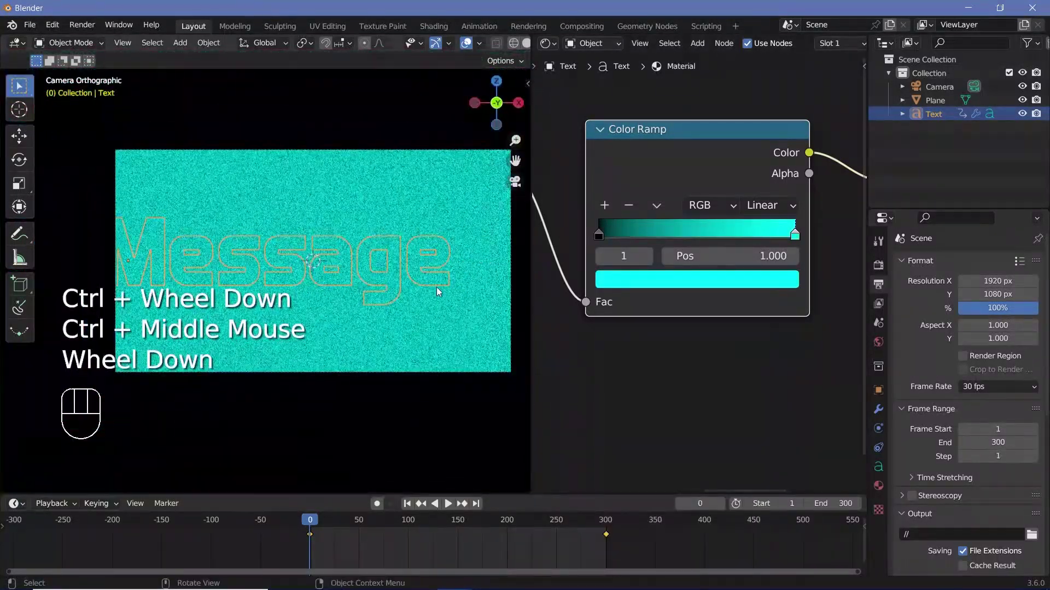